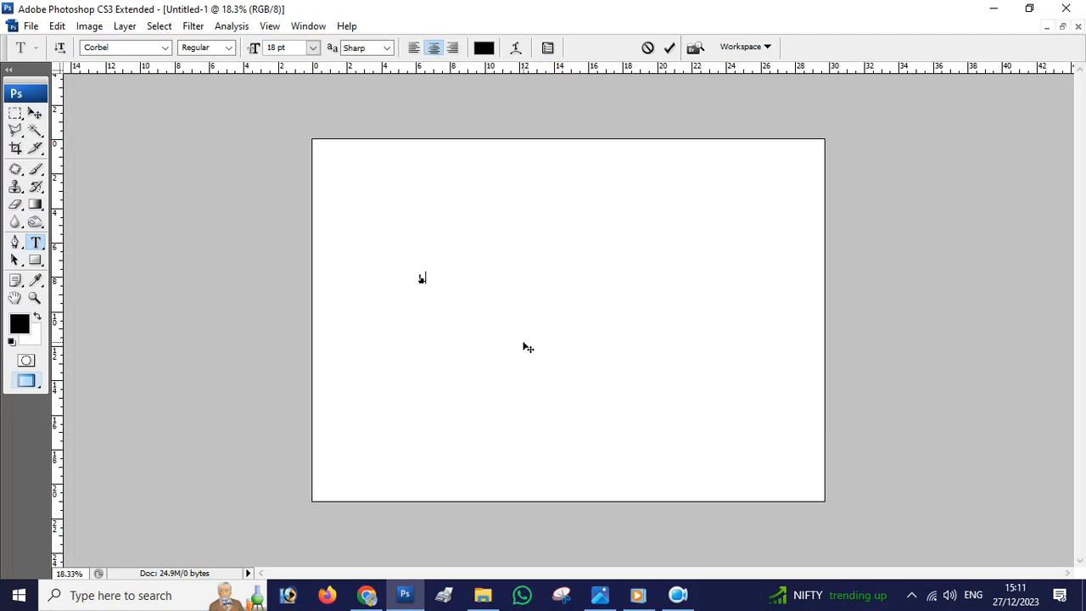
Step: Enlarge the typed letter L with a bigger preset font size and finish the text entry
left_click(313, 47)
left_click(293, 283)
left_click(313, 48)
left_click(297, 315)
left_click(35, 114)
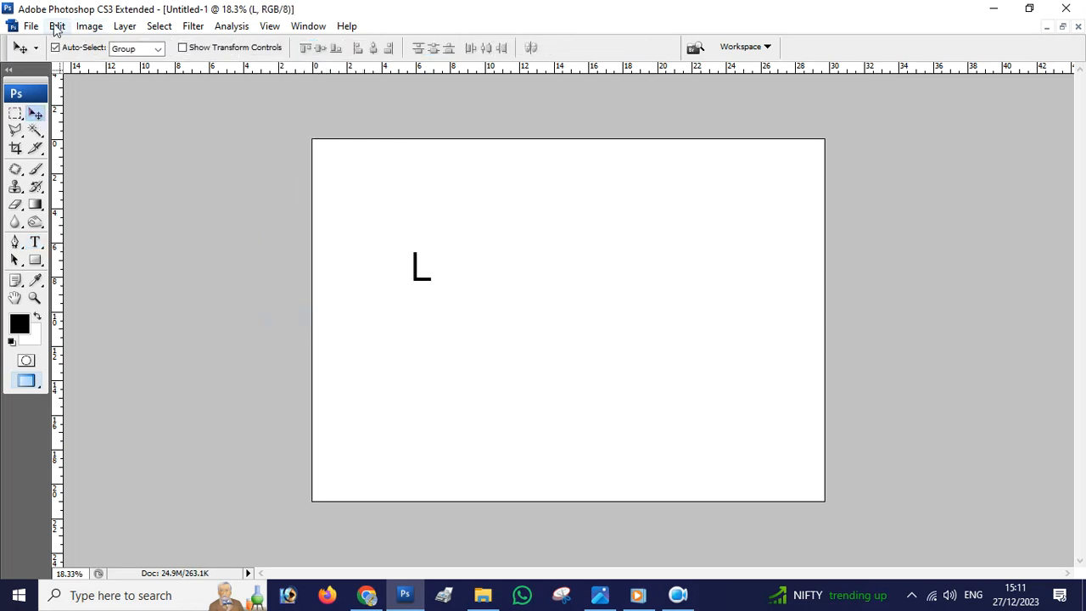
Step: Scale the letter L up to about 410 pt with Free Transform and place a duplicate to its right
left_click(56, 25)
left_click(168, 292)
left_click_drag(440, 293, 535, 360)
left_click_drag(464, 327, 573, 333)
key("Return")
Step: Change the duplicate L to an uppercase O
key("t")
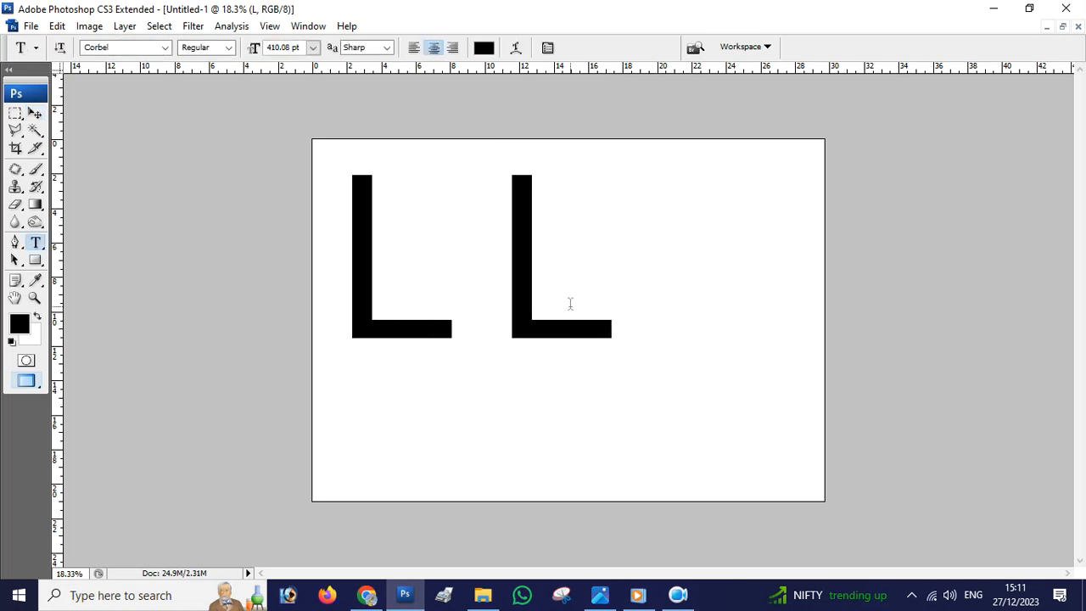
left_click(563, 299)
double_click(565, 314)
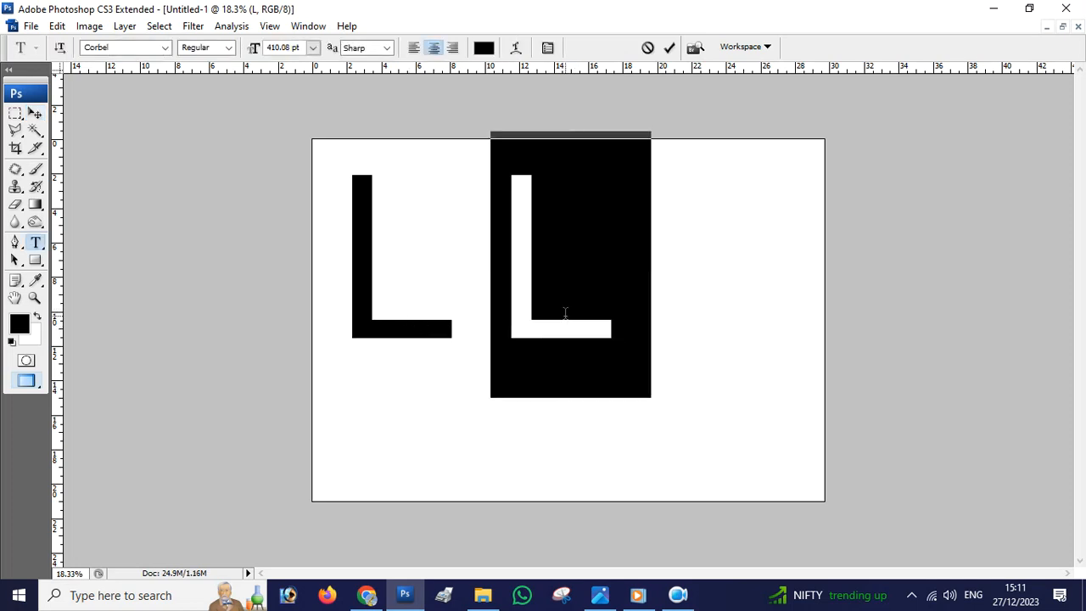
type("O")
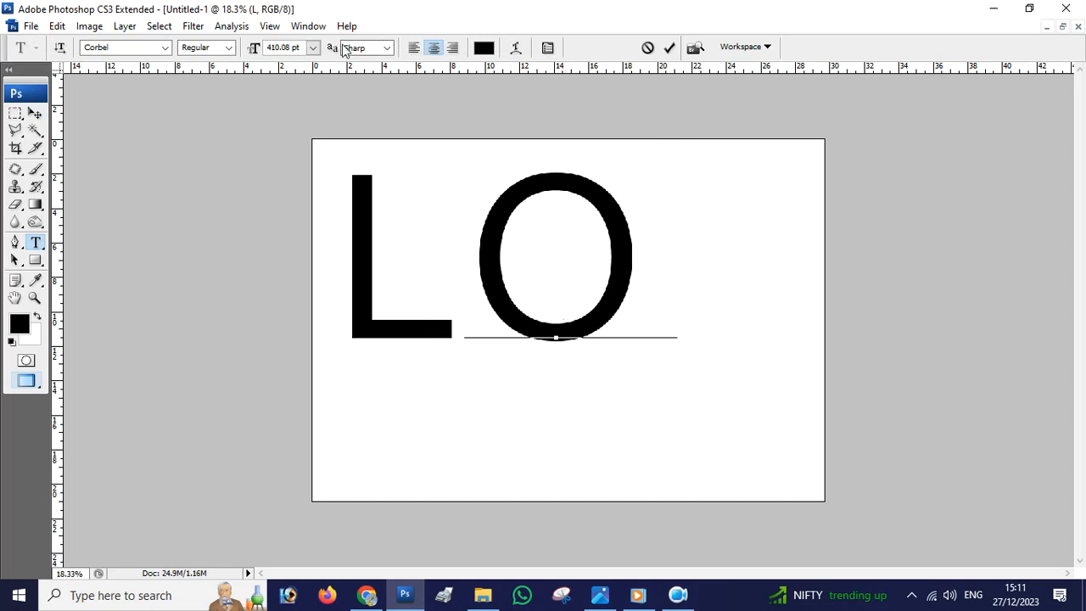
Step: Move the O over the foot of the L and turn a duplicate of it into a lowercase g
left_click(35, 113)
left_click_drag(635, 288, 719, 319)
key("t")
left_click(705, 304)
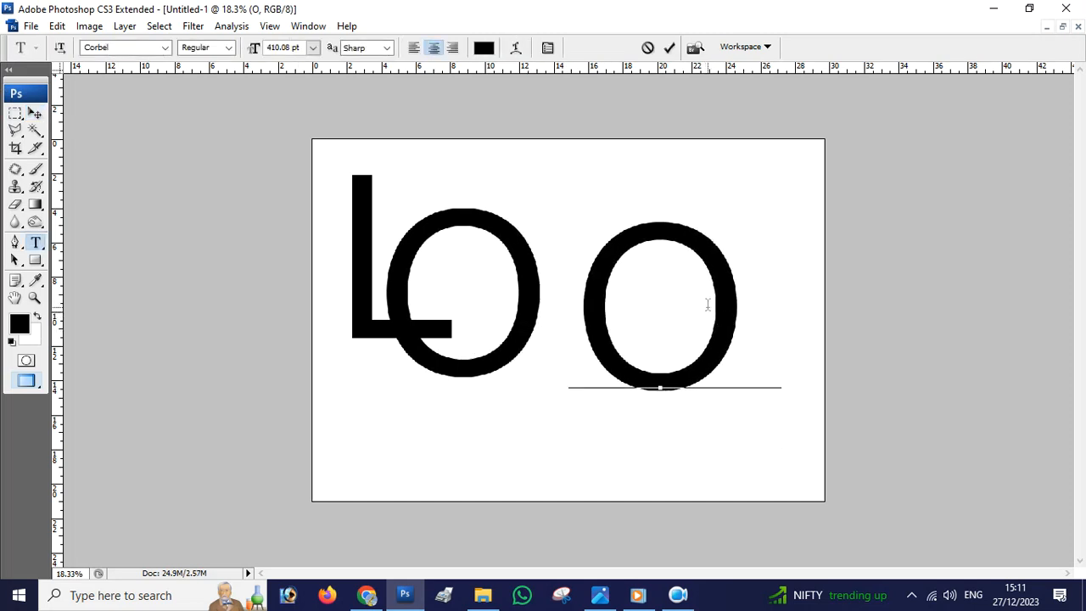
key("ctrl+a")
type("h")
key("BackSpace")
type("g")
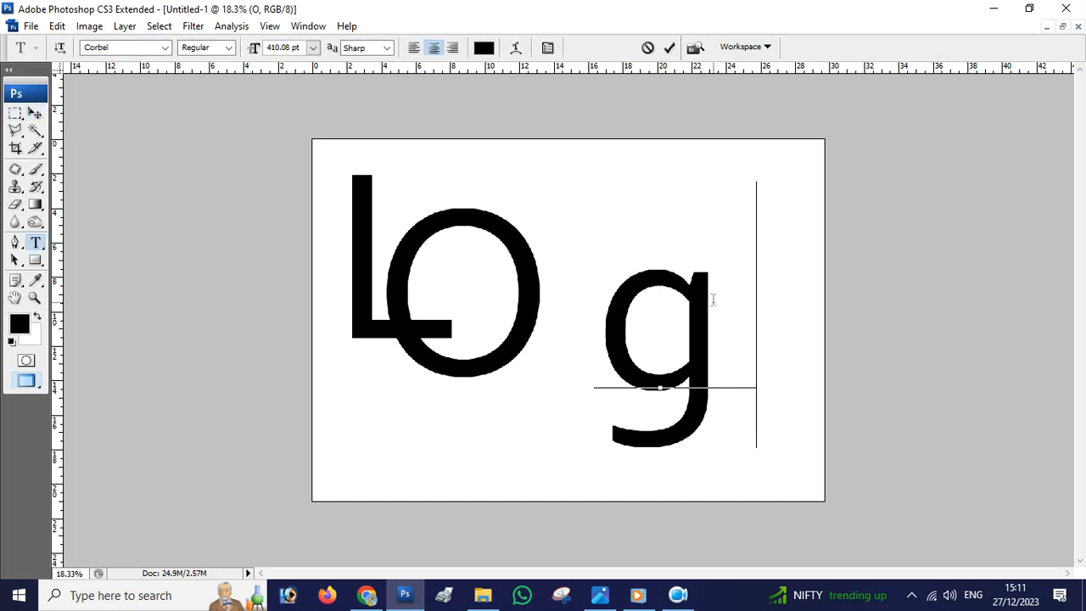
Step: Move the g so it overlaps the O's right side, and place a duplicate g to its right
left_click(35, 113)
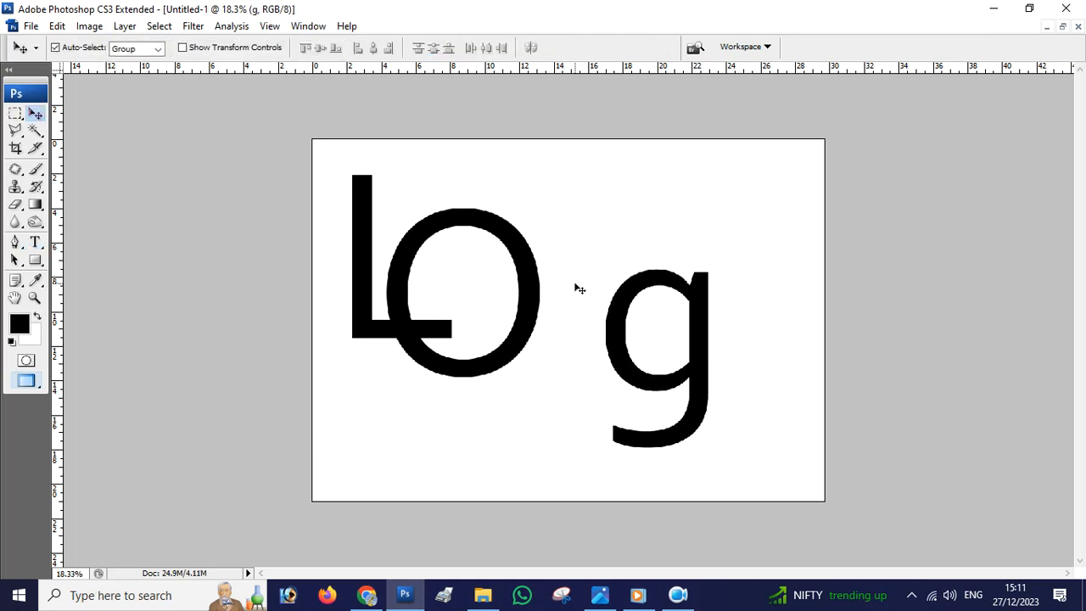
left_click_drag(706, 344, 588, 327)
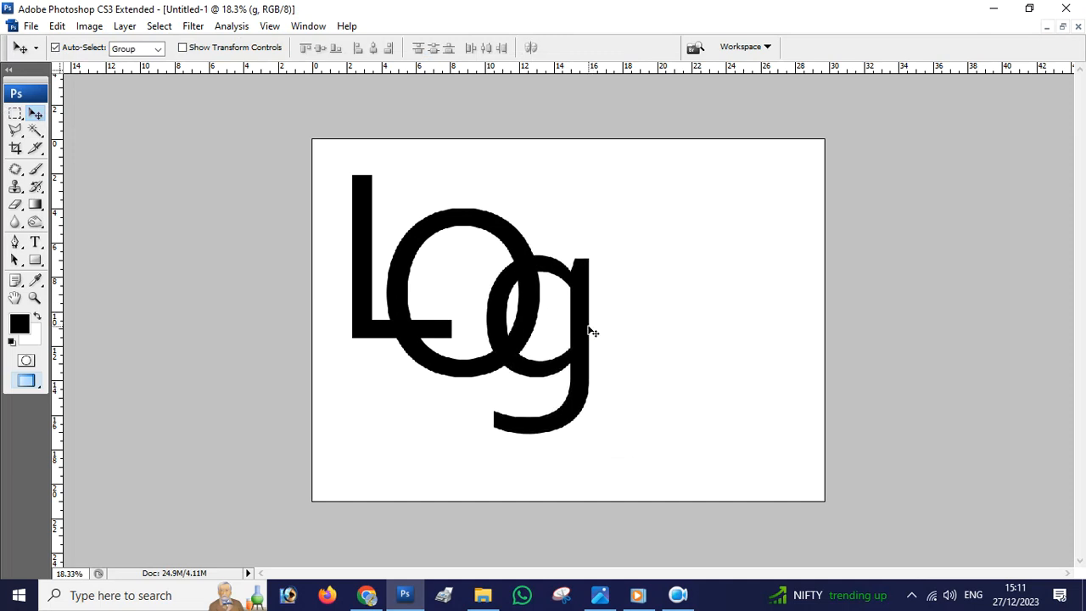
left_click_drag(586, 359, 756, 364)
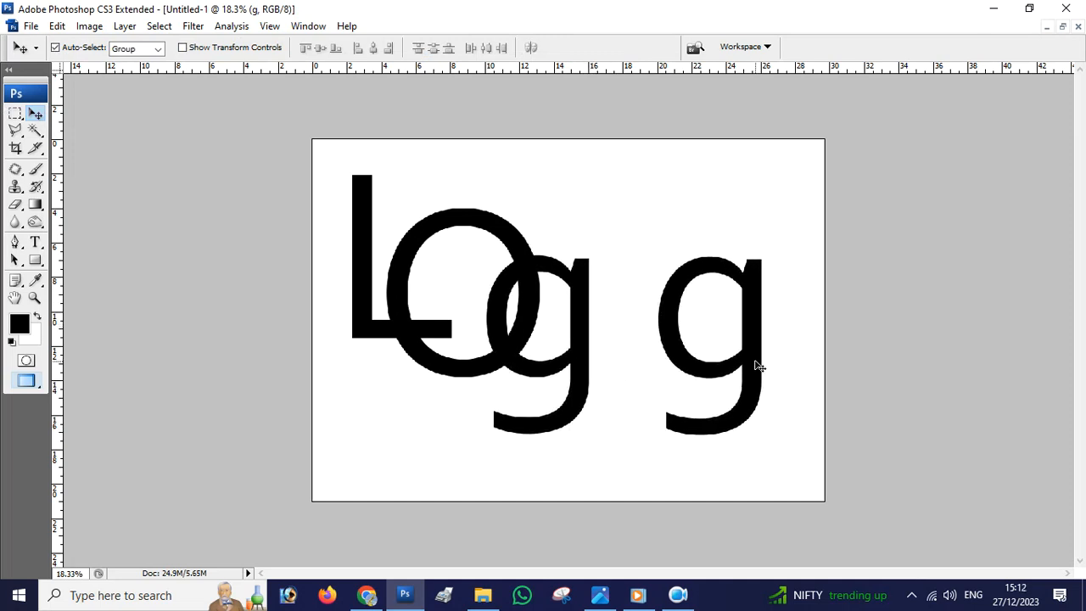
Step: Change the duplicate g to an uppercase O and move it down to overlap the first g
key("t")
left_click(729, 348)
key("ctrl+a")
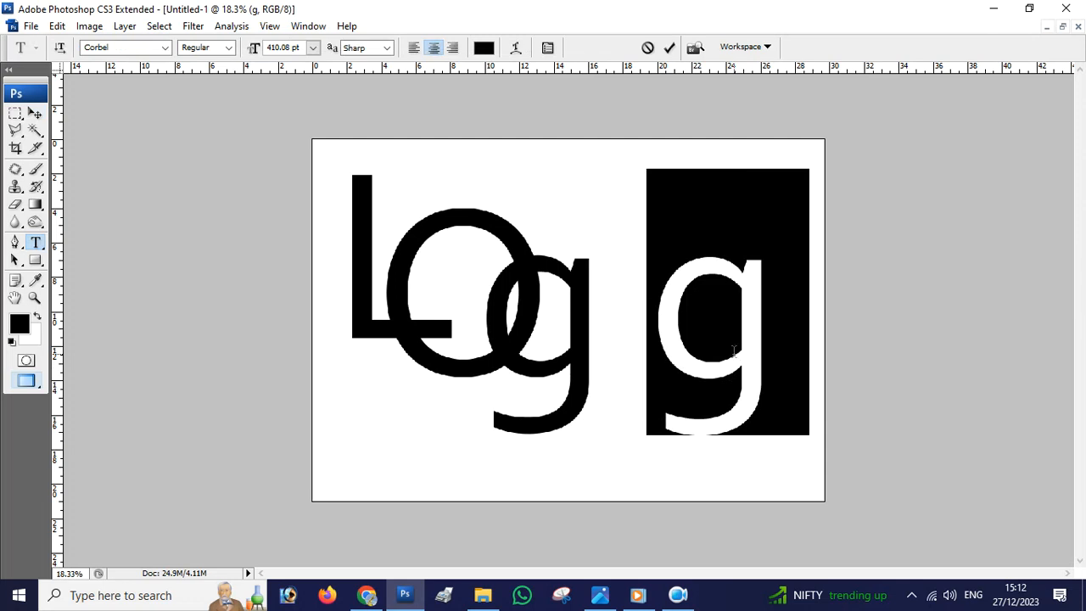
type("O")
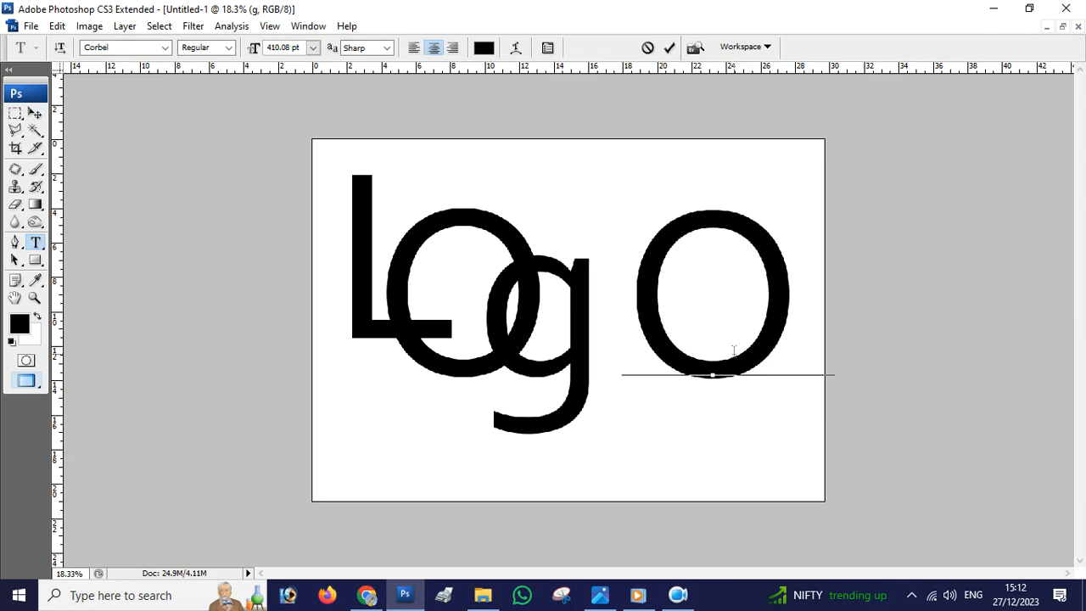
left_click(35, 113)
left_click_drag(765, 319, 658, 407)
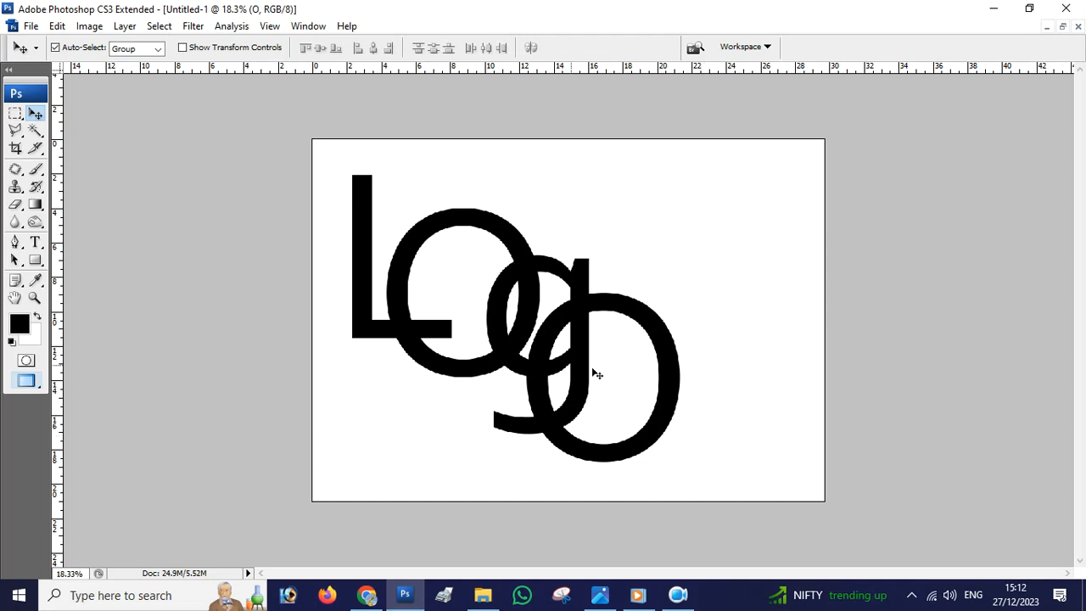
Step: Show the layers and put the four letter layers L, O, g and O into one group
key("F7")
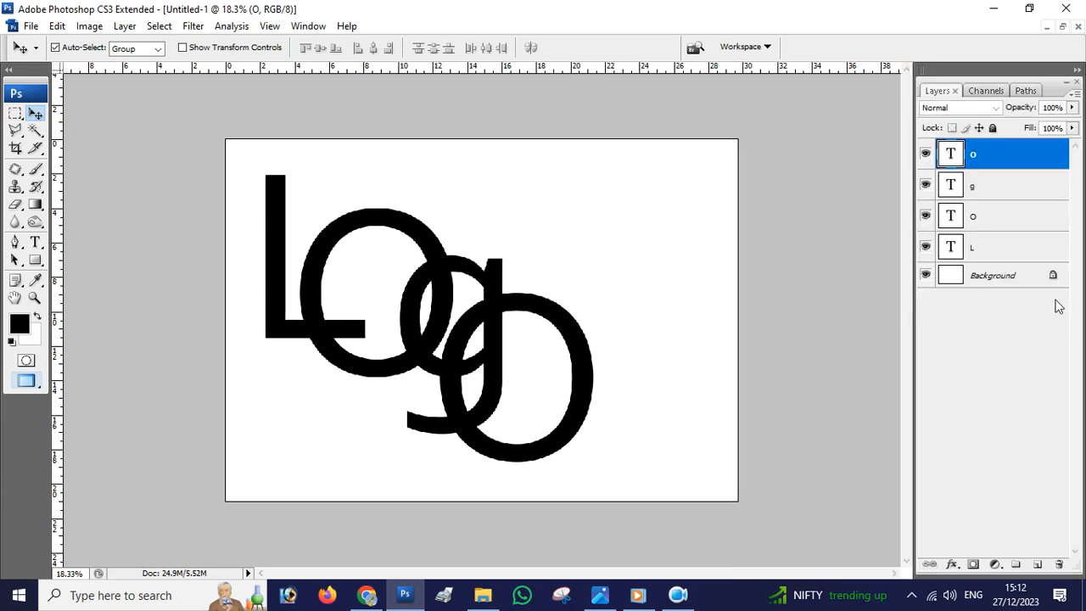
left_click(987, 252, "ctrl")
left_click(986, 218, "ctrl")
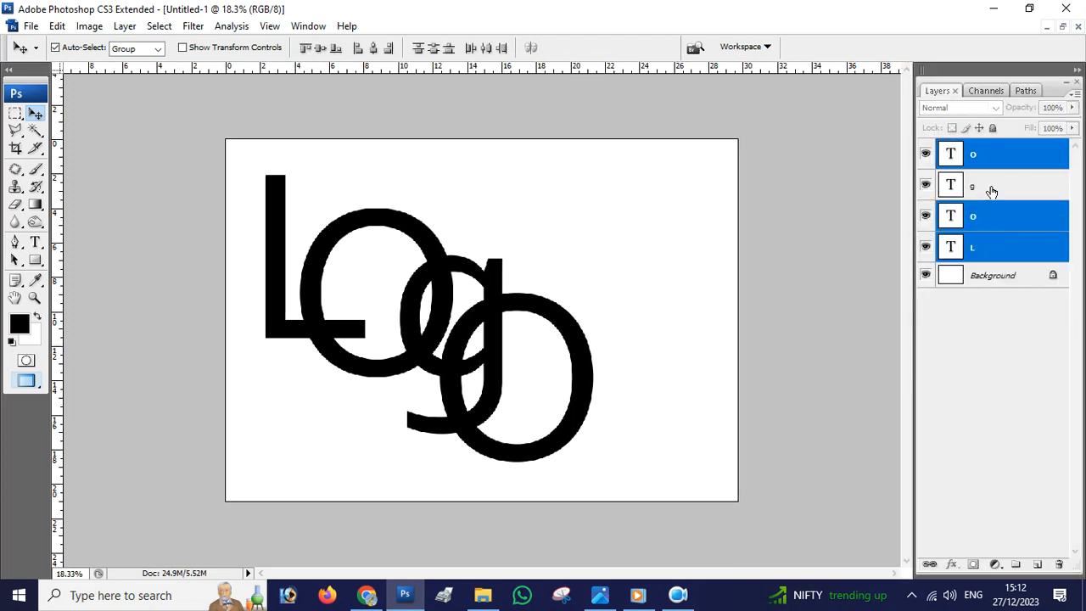
left_click(989, 188, "ctrl")
right_click(984, 183)
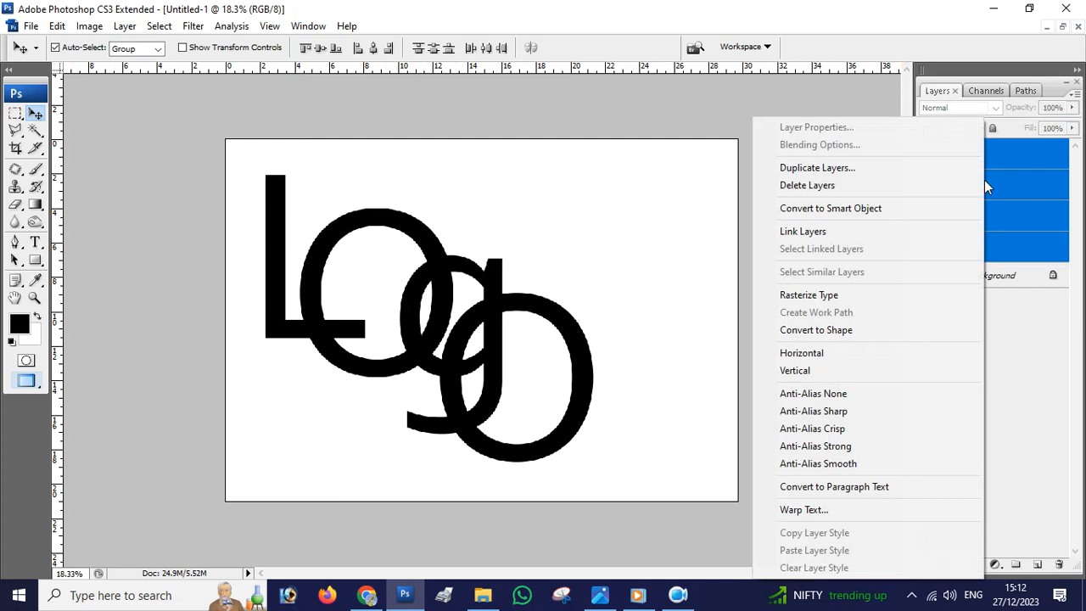
left_click(855, 83)
left_click_drag(1006, 170, 1019, 565)
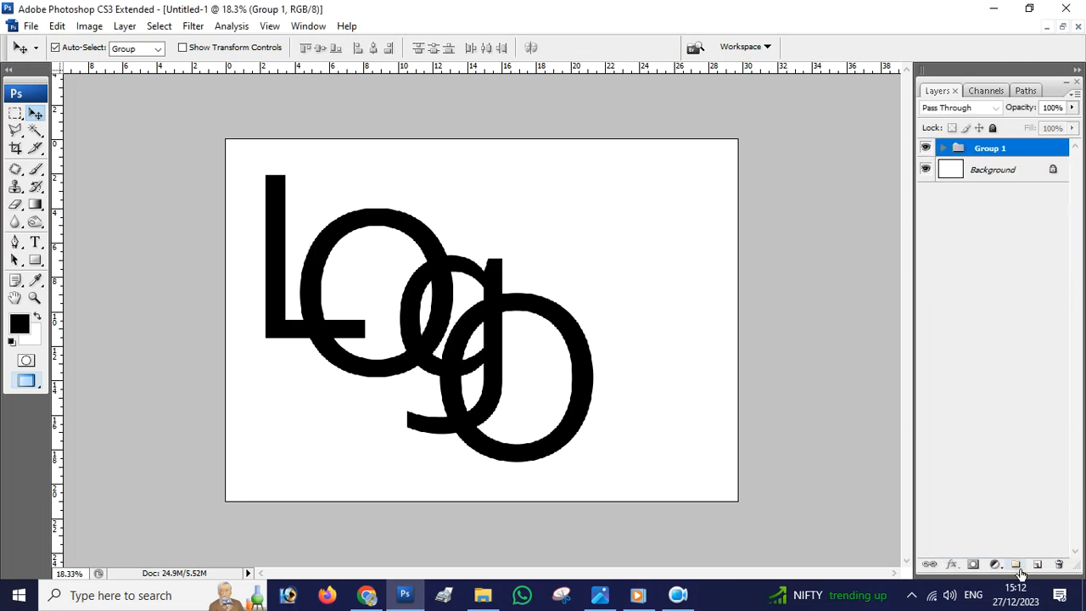
Step: Duplicate Group 1 and hide the original group
right_click(993, 156)
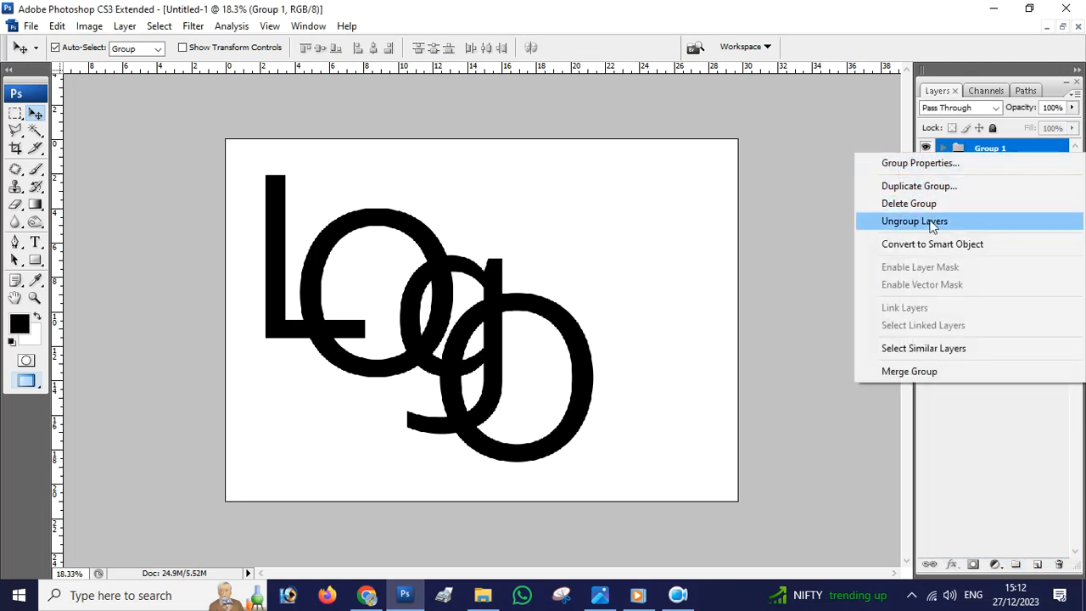
left_click(919, 186)
left_click(685, 180)
left_click(926, 167)
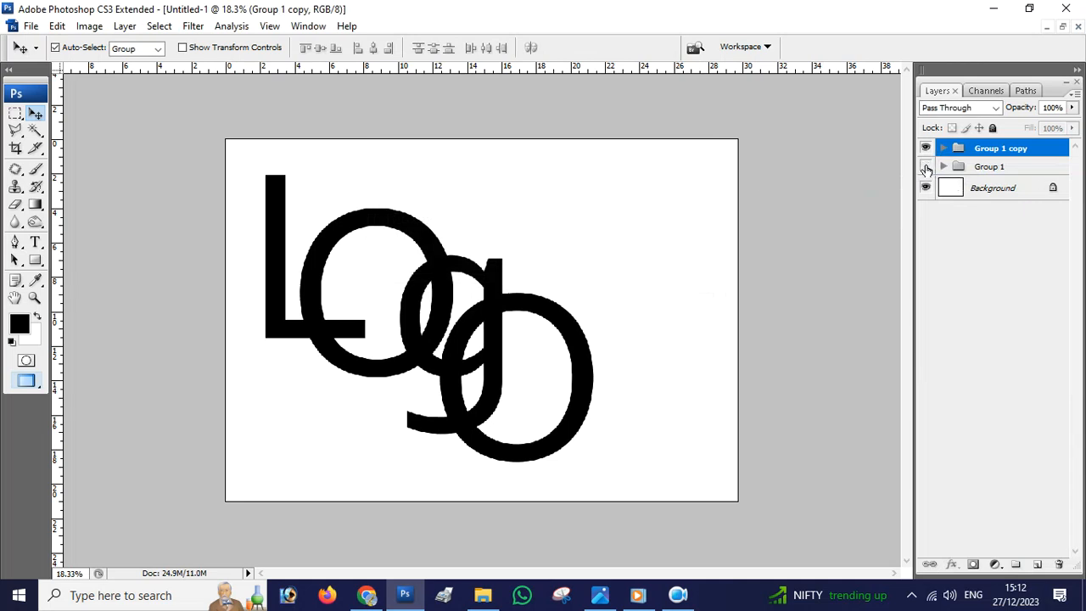
Step: Rasterize the four text layers inside Group 1 copy: L copy, O copy, g copy and O copy 2
left_click(943, 149)
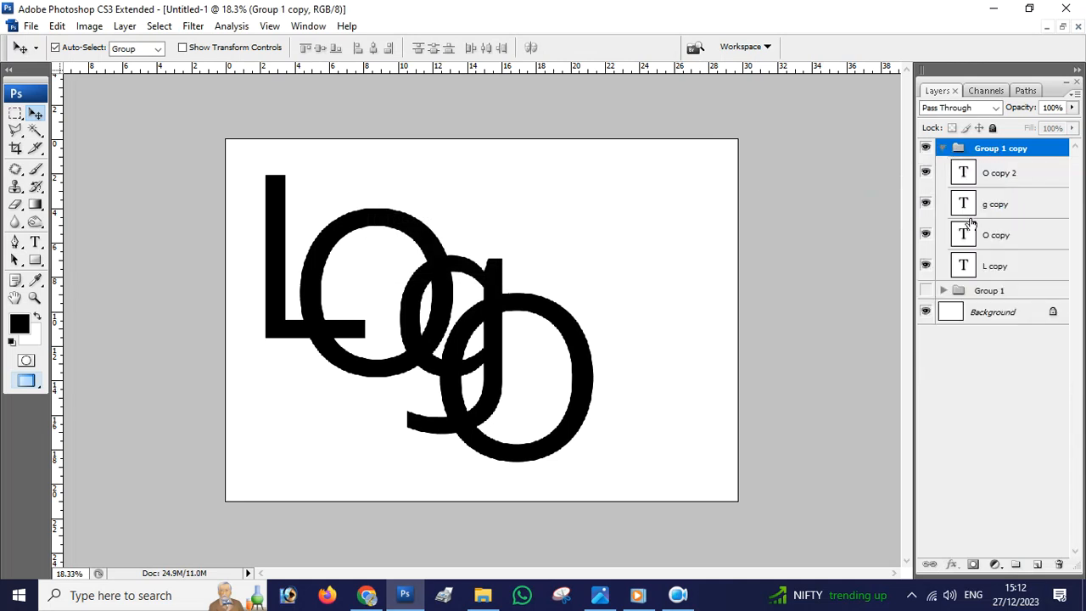
right_click(991, 266)
left_click(833, 297)
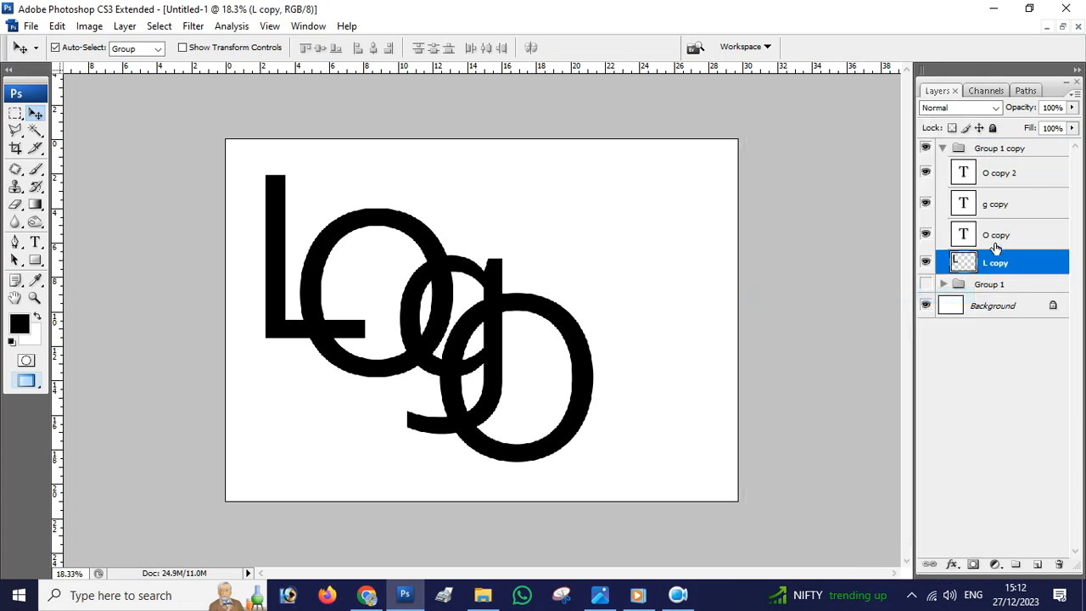
right_click(989, 235)
left_click(848, 295)
right_click(993, 203)
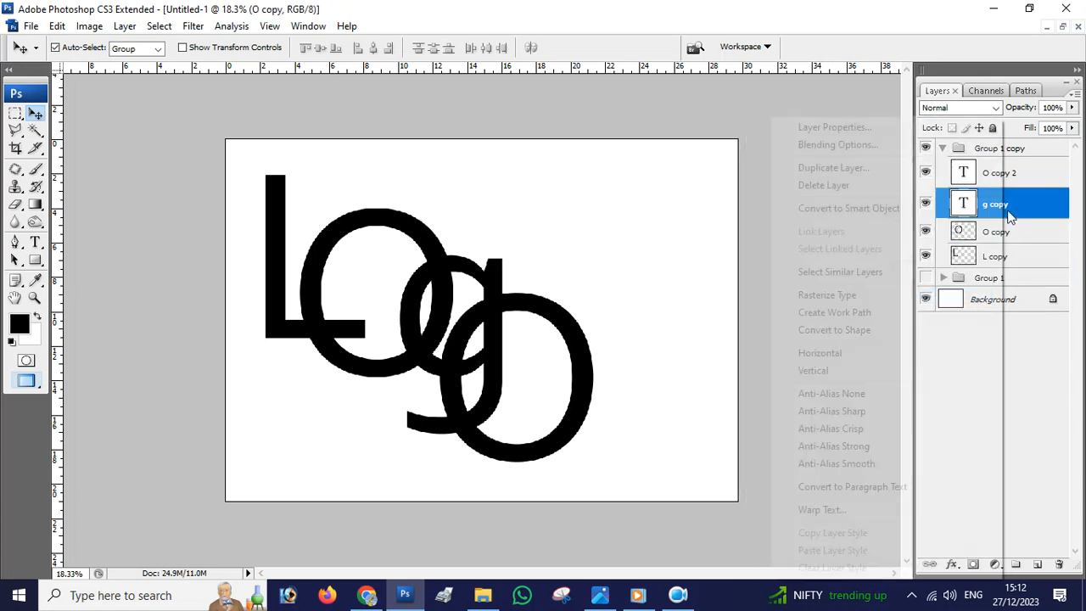
left_click(832, 294)
right_click(1000, 174)
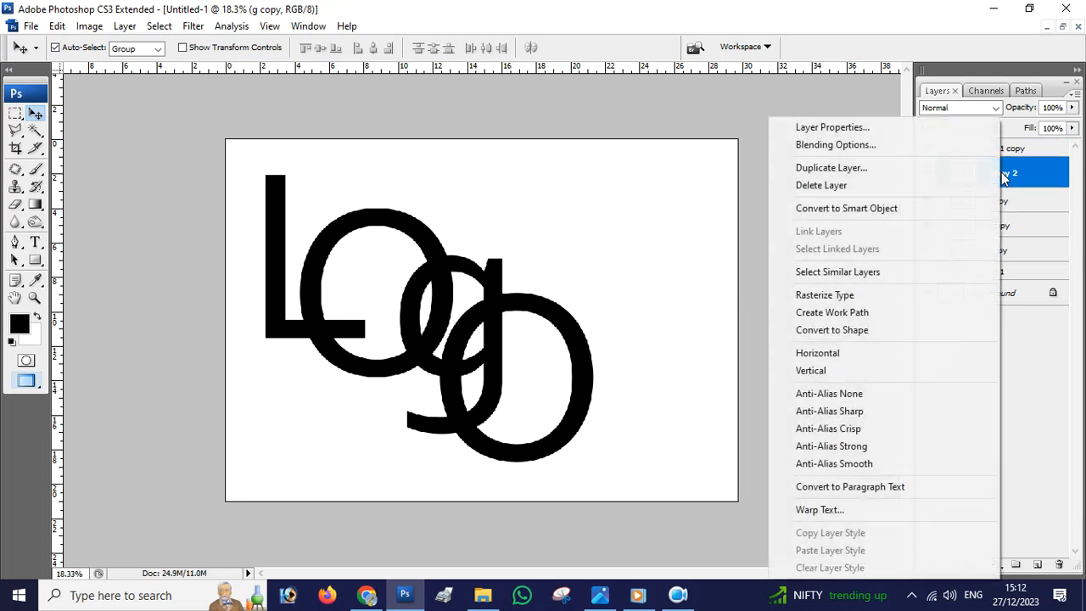
left_click(833, 296)
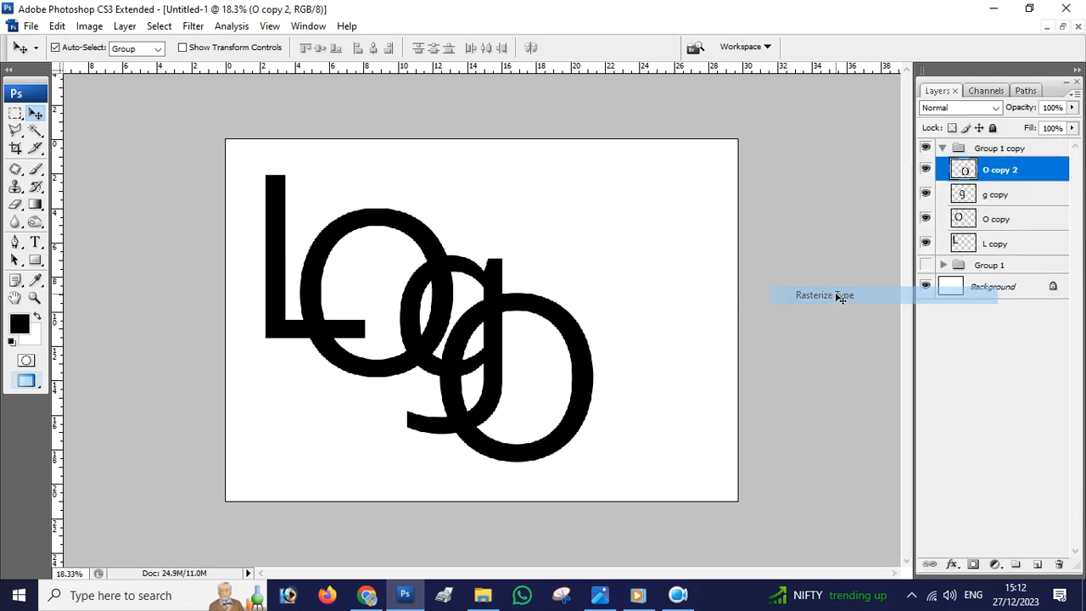
Step: Add a Gradient Overlay layer style to the L copy layer
right_click(274, 208)
left_click(299, 217)
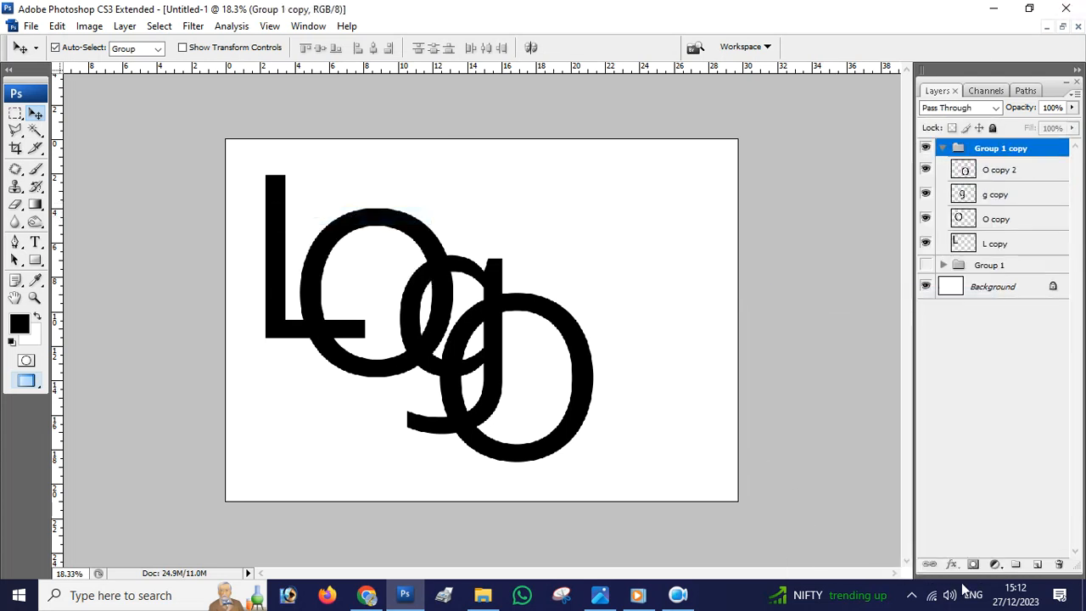
left_click(1000, 174)
left_click(1007, 248)
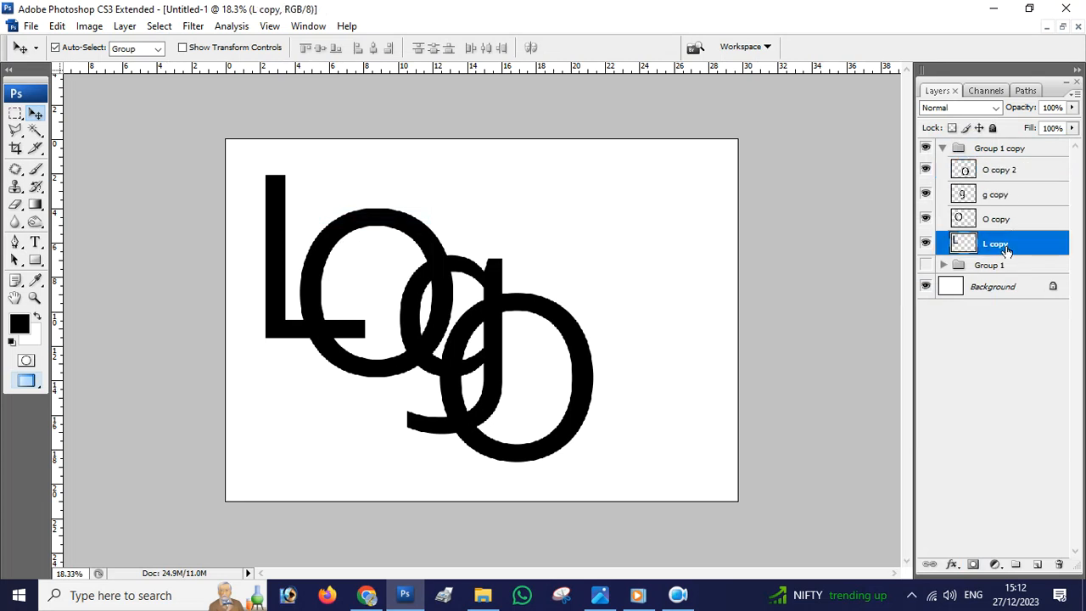
left_click(953, 565)
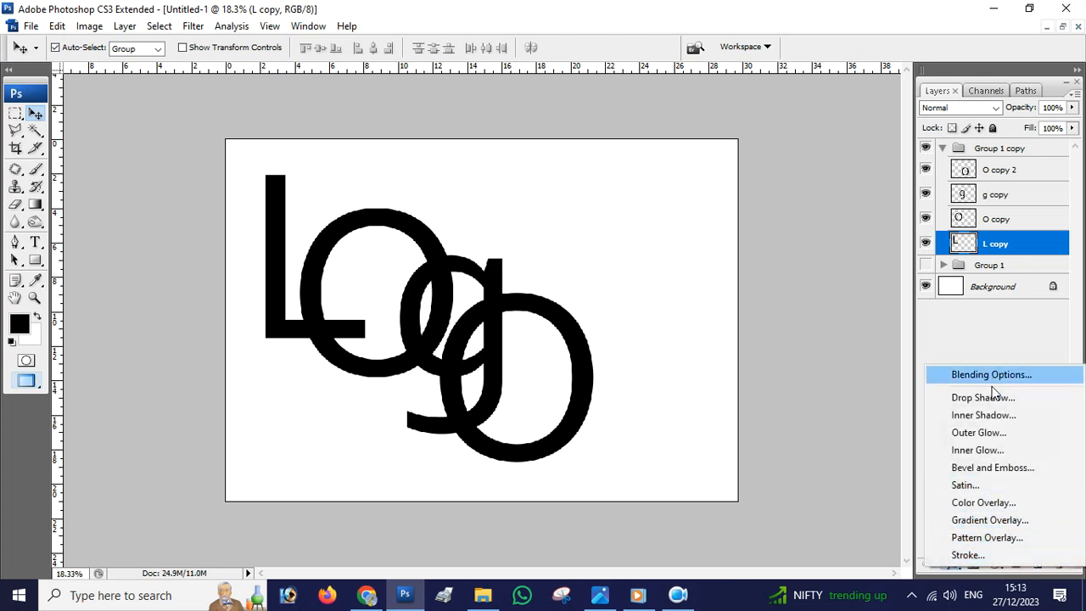
left_click(996, 521)
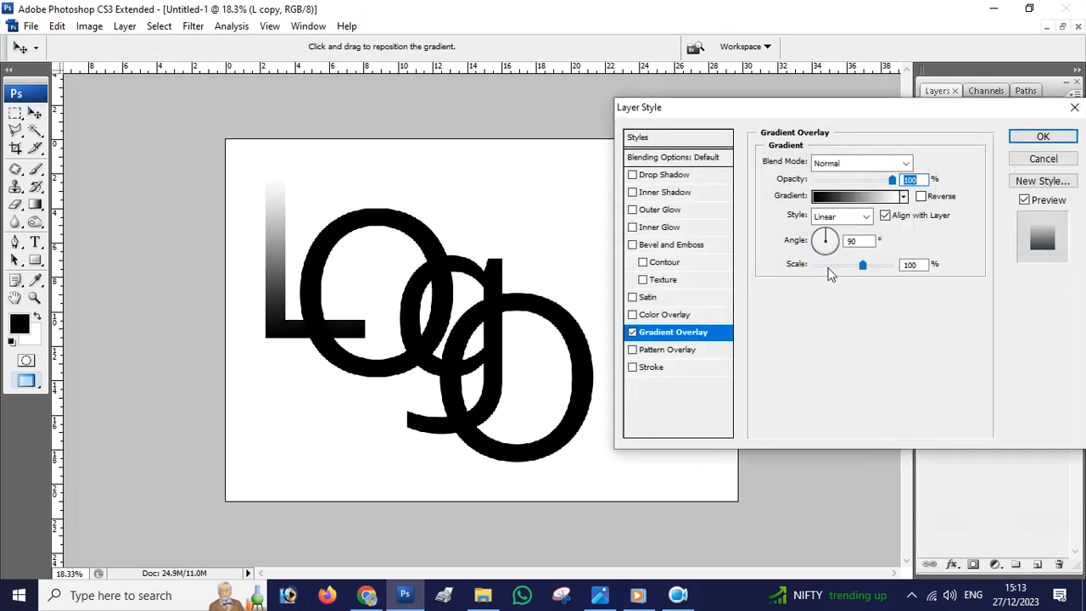
Step: Set the starting color stop of the L's gradient to a bright saturated blue with hue 234
left_click(835, 197)
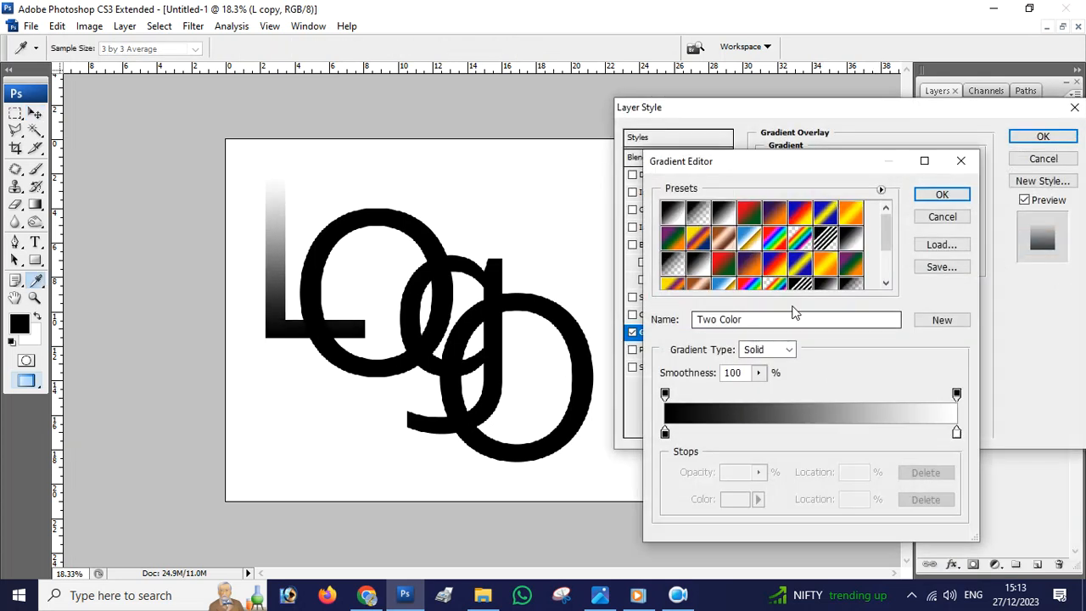
left_click(665, 433)
double_click(665, 433)
left_click(893, 217)
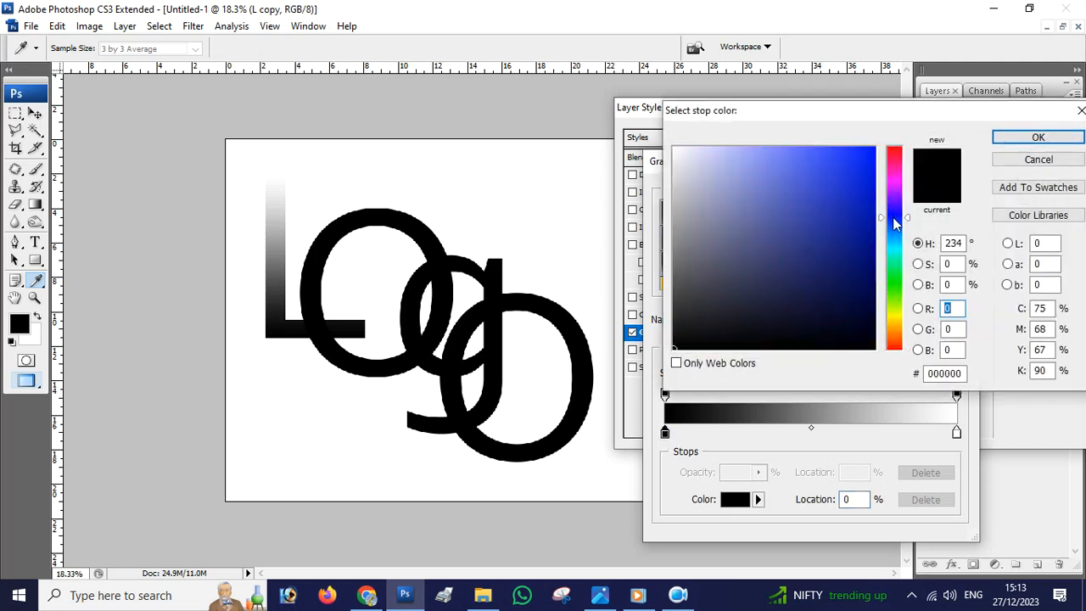
left_click(872, 151)
left_click(1038, 139)
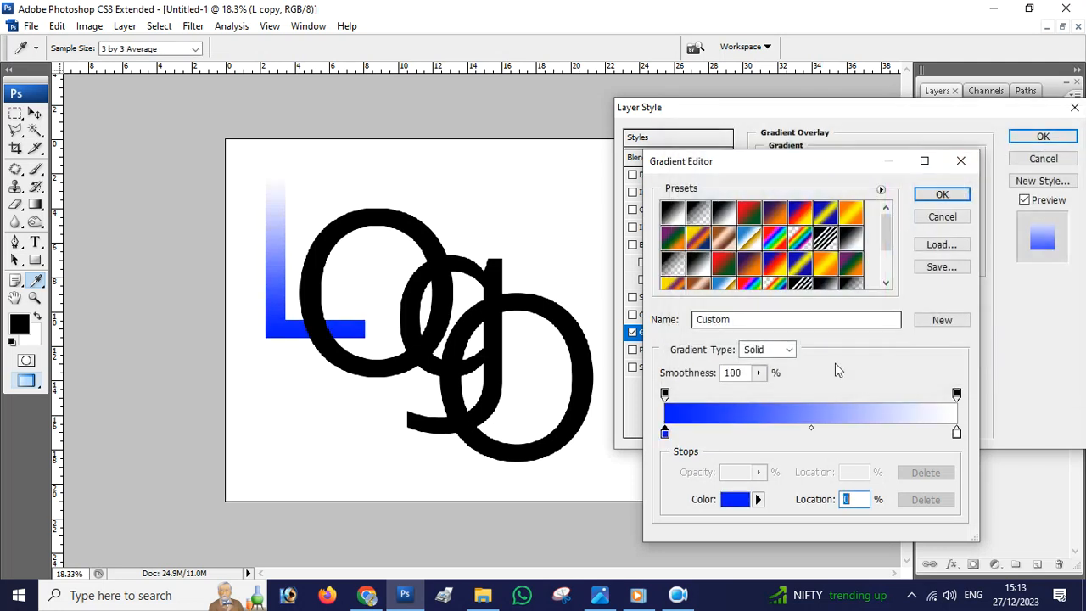
Step: Set the ending color stop of the L's gradient to bright cyan and accept the gradient
left_click(958, 433)
double_click(957, 434)
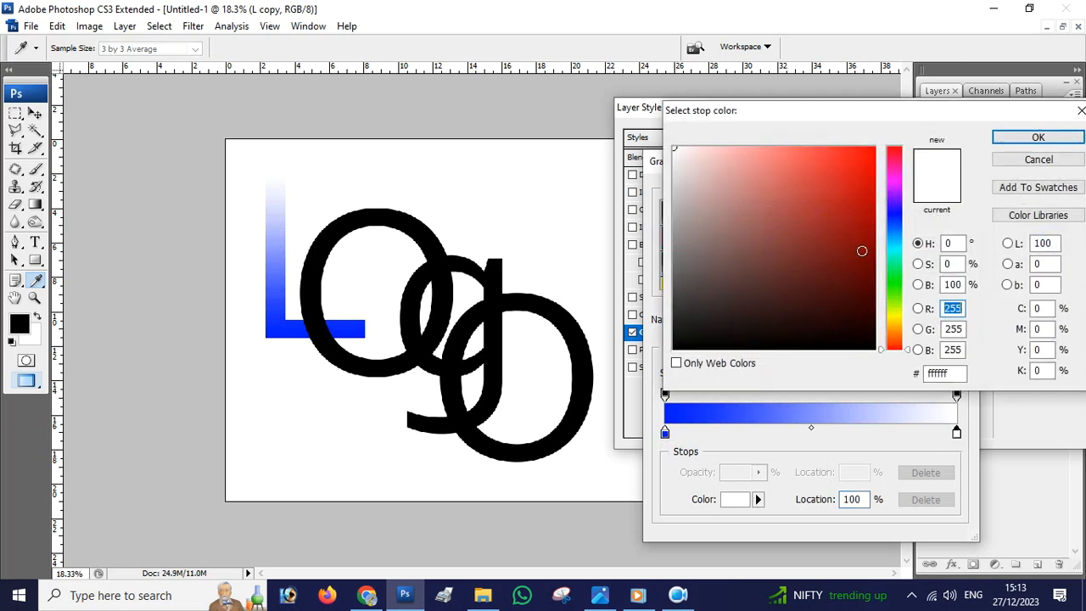
left_click(894, 246)
left_click(874, 149)
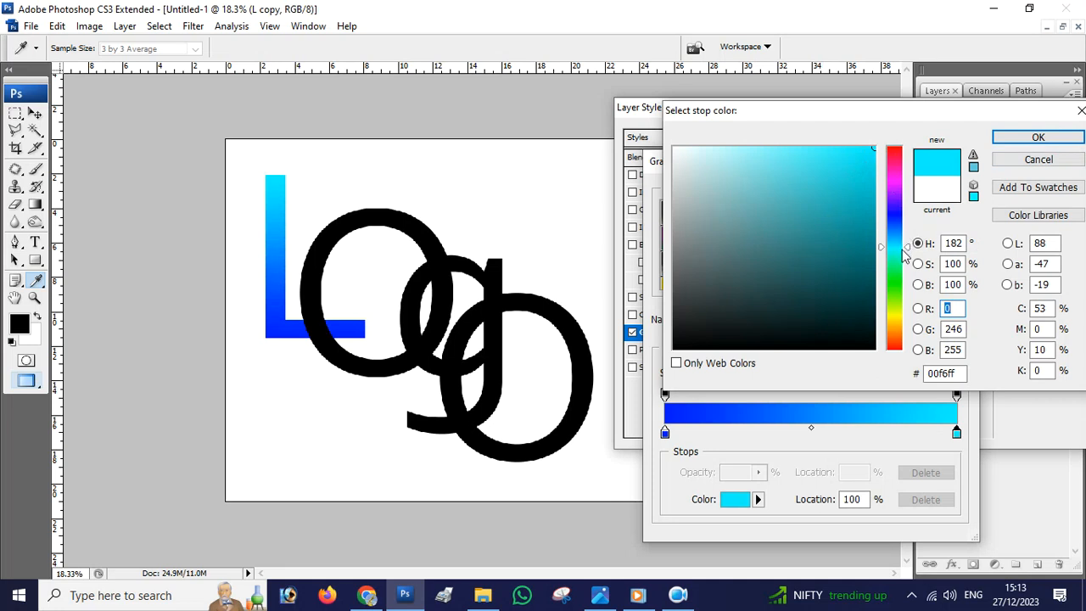
left_click(1038, 137)
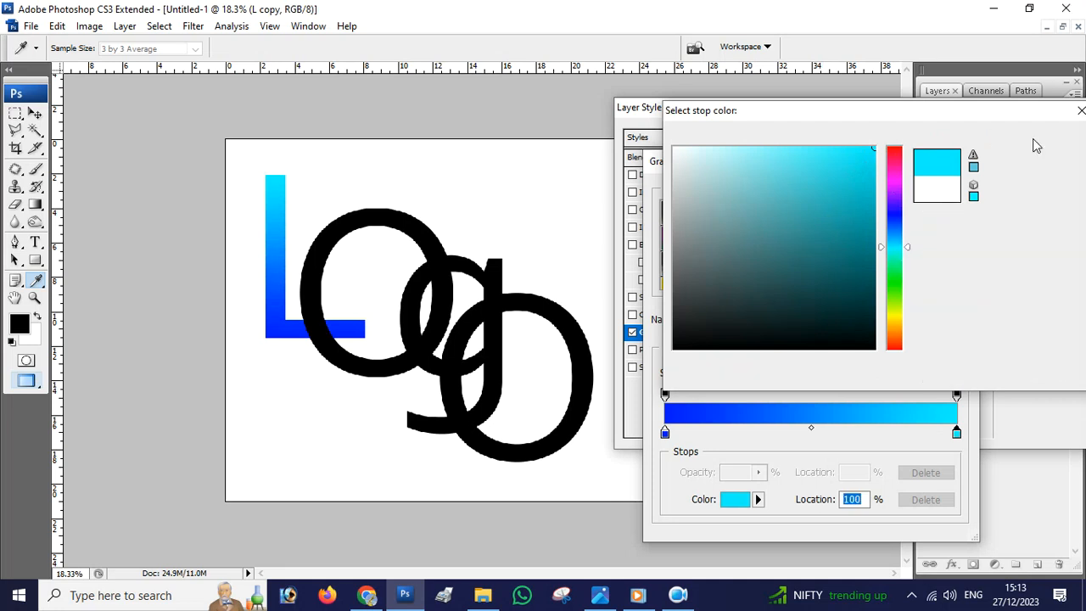
left_click(943, 197)
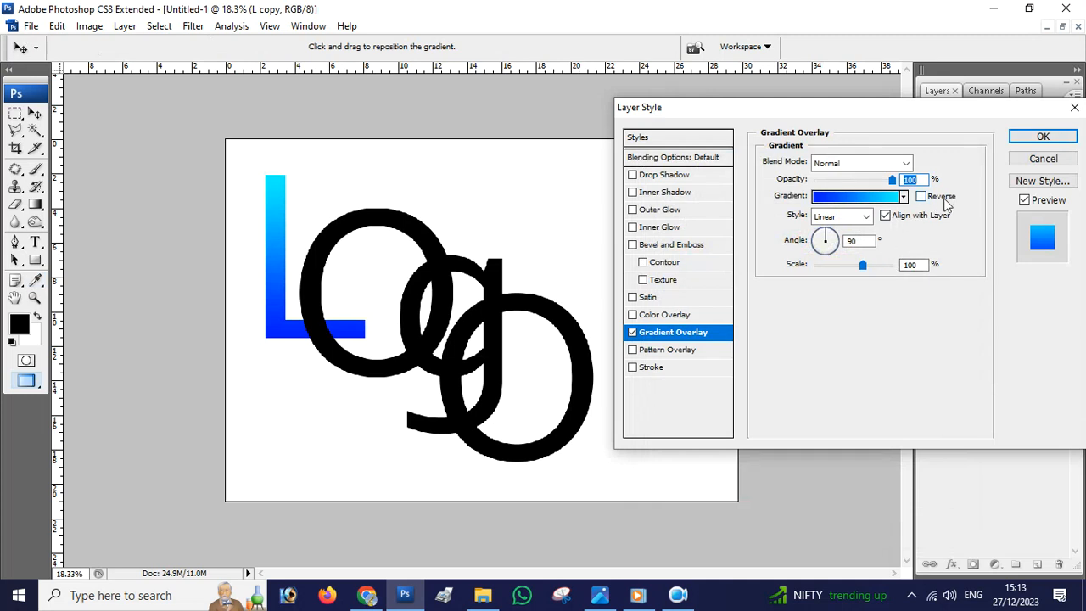
Step: Compare both gradient directions on the L and leave the overlay reversed, with blue above cyan
left_click(923, 197)
left_click(923, 197)
left_click(922, 197)
left_click(922, 197)
left_click(922, 197)
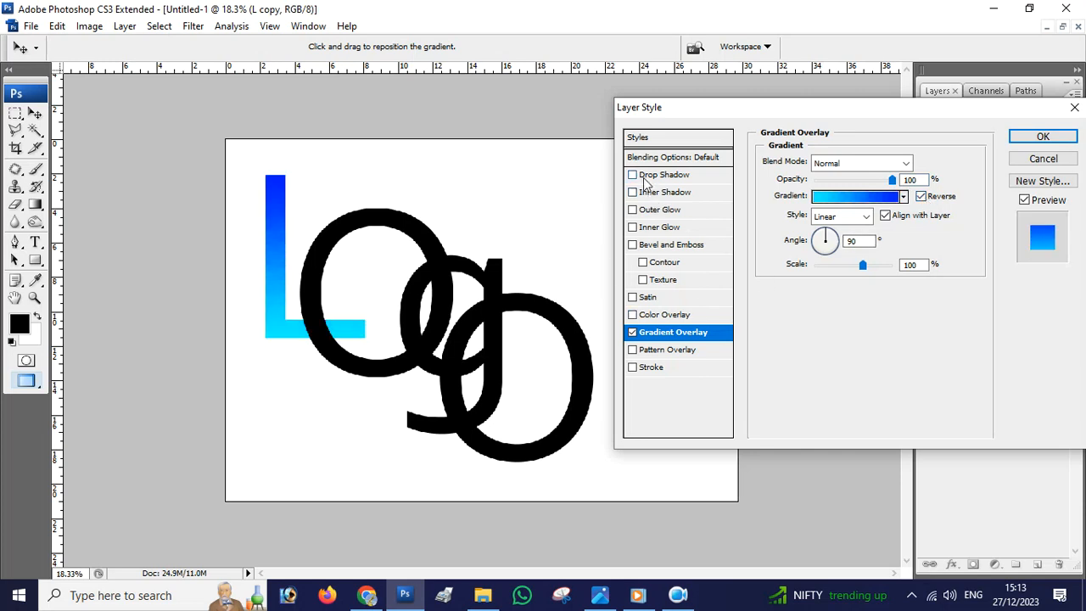
Step: Add a Bevel and Emboss effect to the L copy layer with 1000% depth, 50 px size and 0 px soften
left_click(634, 245)
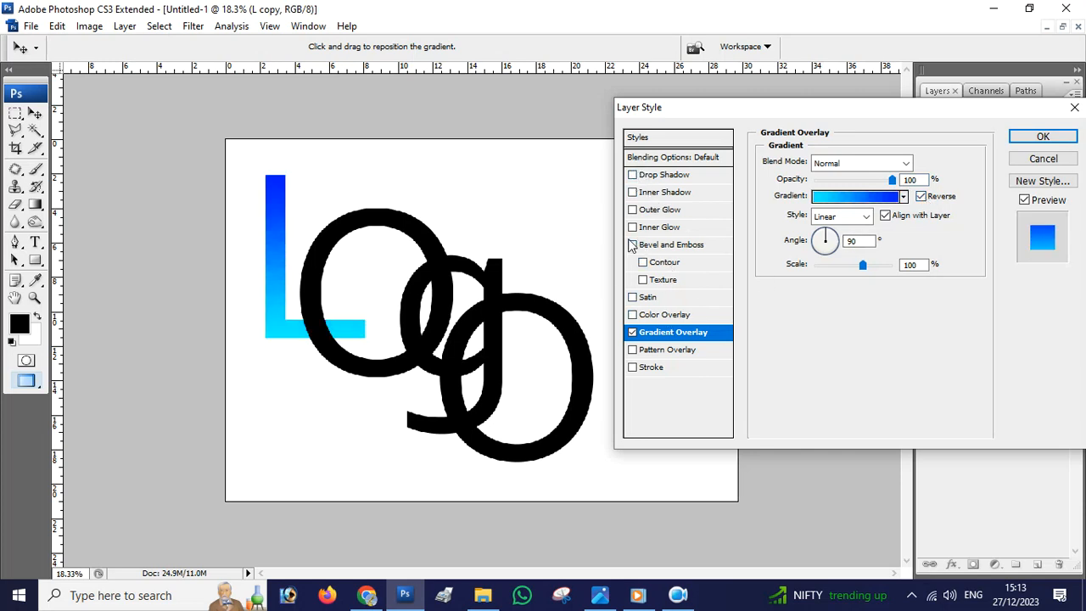
left_click(673, 246)
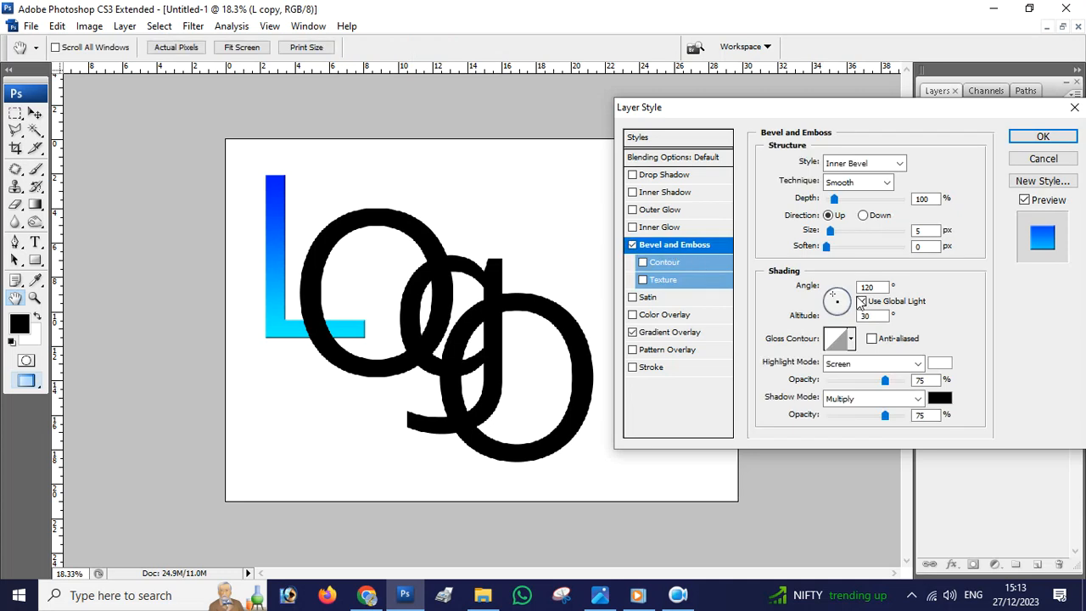
left_click_drag(834, 201, 901, 211)
mouse_move(832, 232)
left_mouse_down()
mouse_move(862, 234)
mouse_move(847, 239)
left_mouse_up()
type("50")
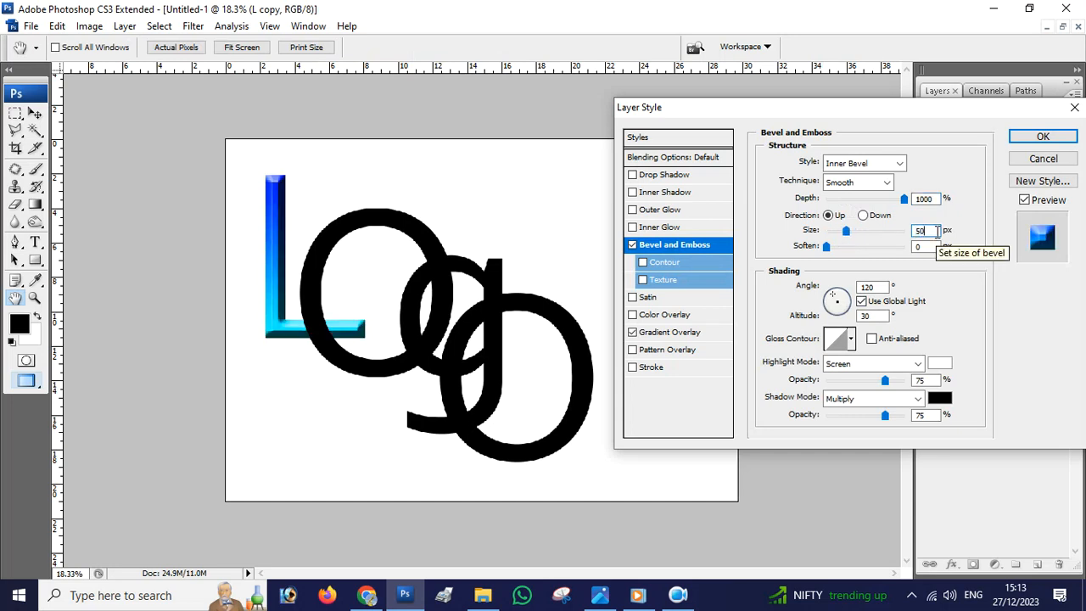
left_click(832, 247)
left_click_drag(834, 253, 927, 254)
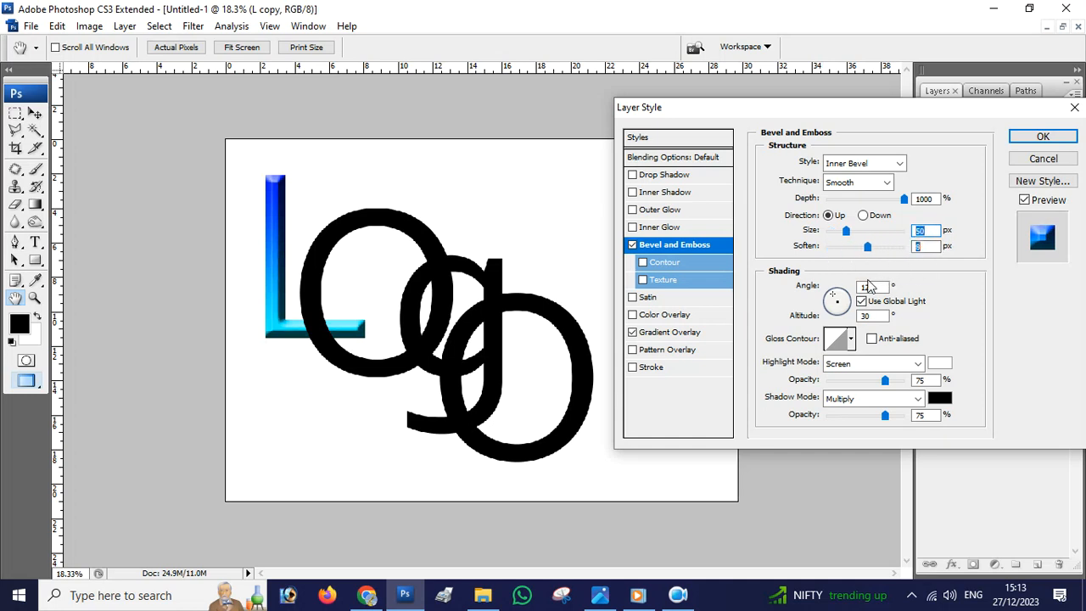
type("0")
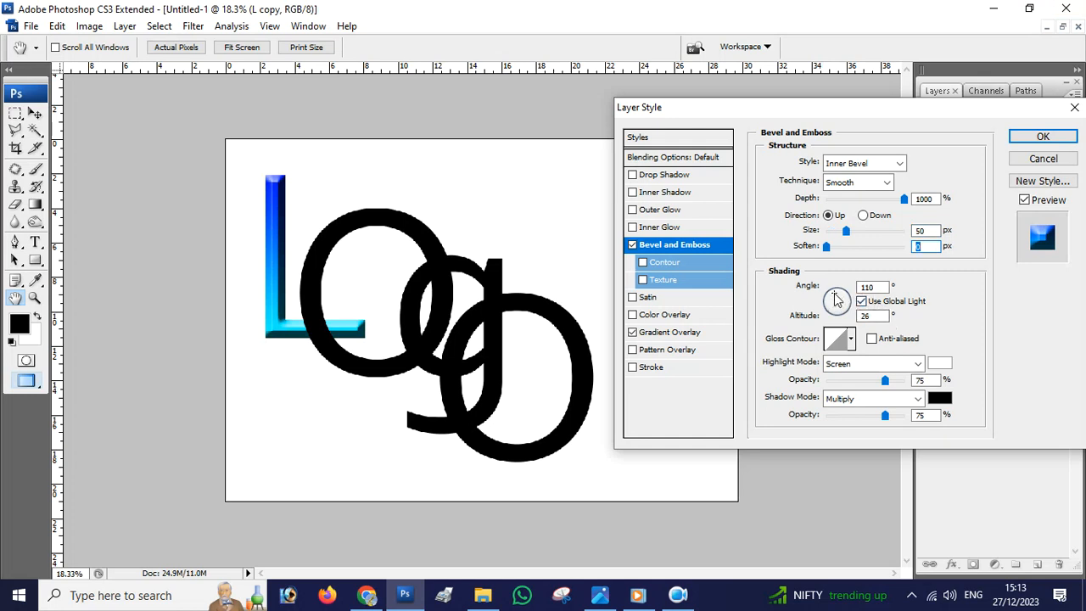
Step: Set the bevel's shading light to a 125° angle and 5° altitude, and accept the layer style
left_click_drag(836, 298, 837, 300)
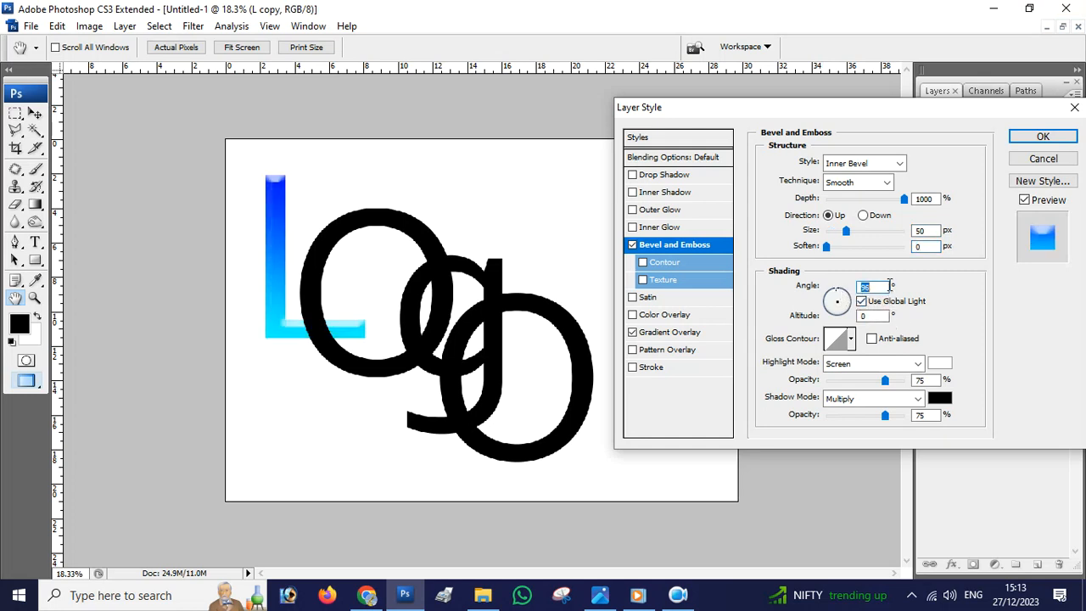
type("120")
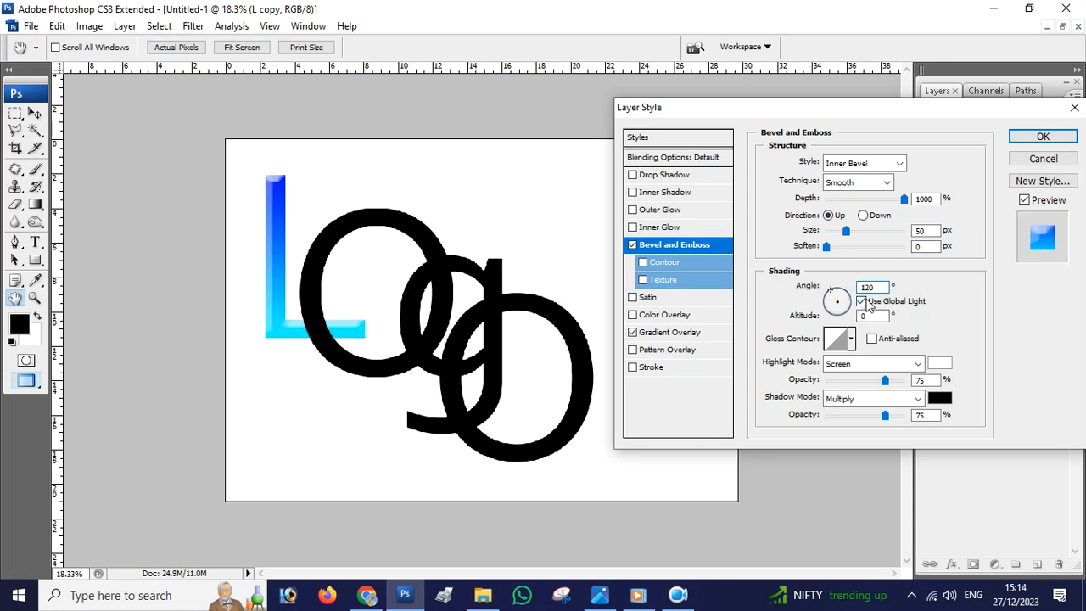
left_click(830, 302)
mouse_move(835, 316)
left_mouse_down()
mouse_move(847, 317)
mouse_move(828, 307)
mouse_move(850, 296)
mouse_move(832, 297)
left_mouse_up()
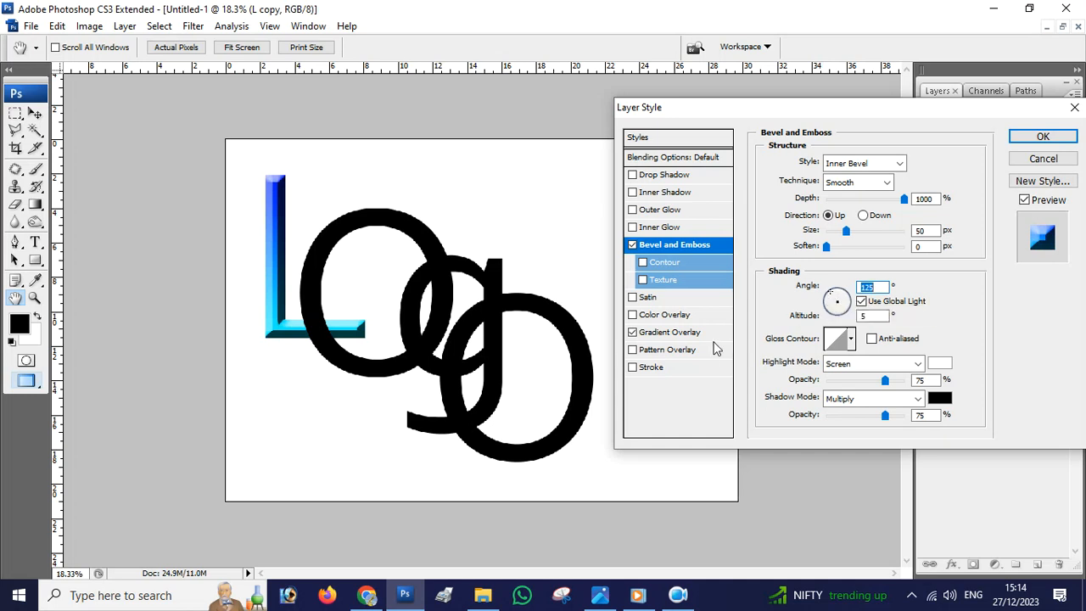
left_click(1046, 141)
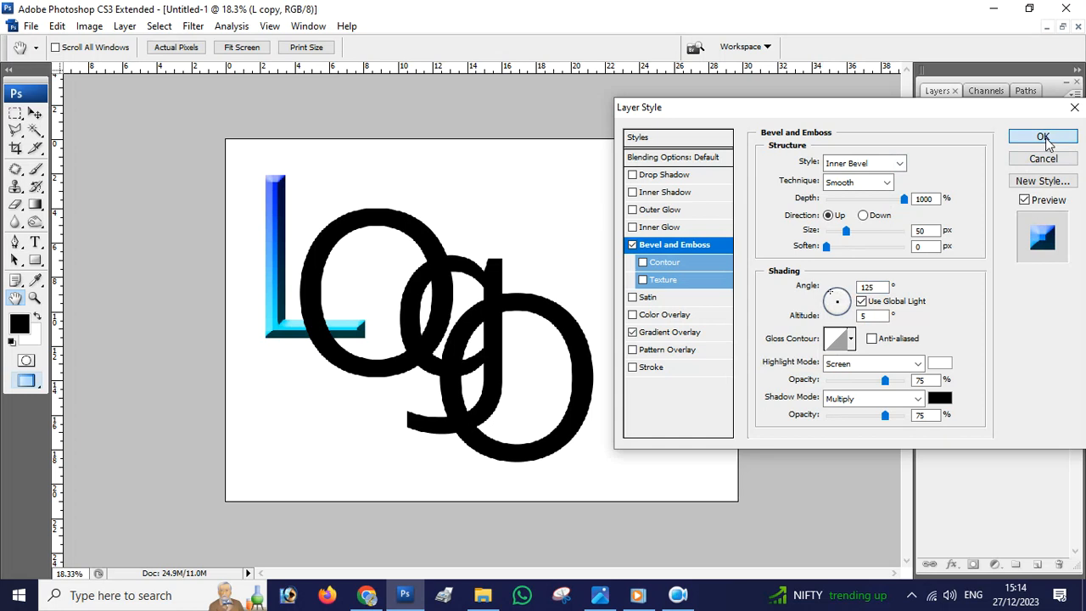
left_click(1045, 139)
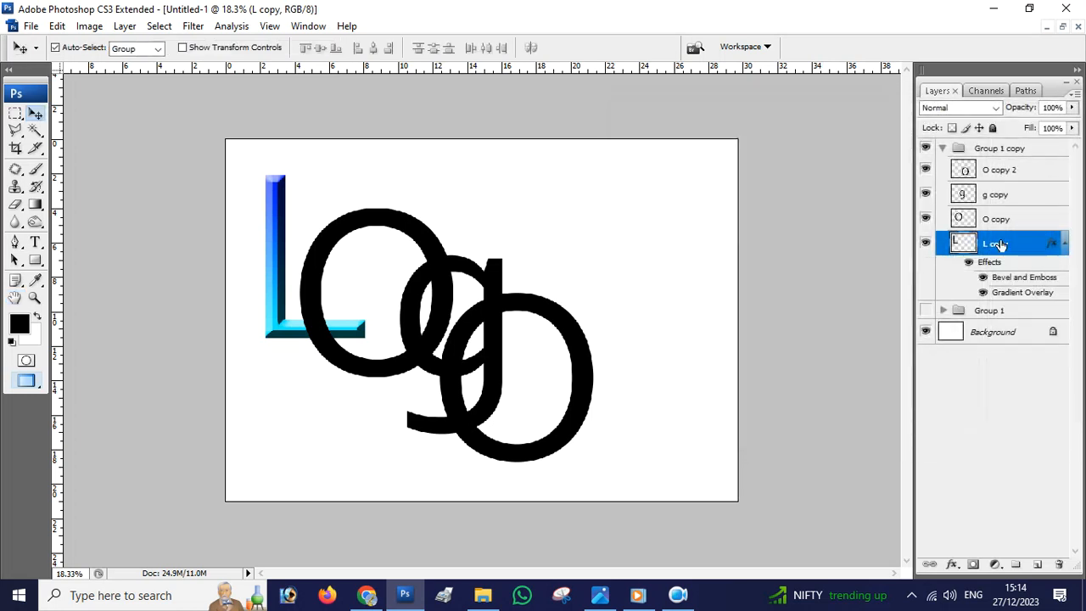
Step: Copy the layer style of the L copy layer
right_click(977, 262)
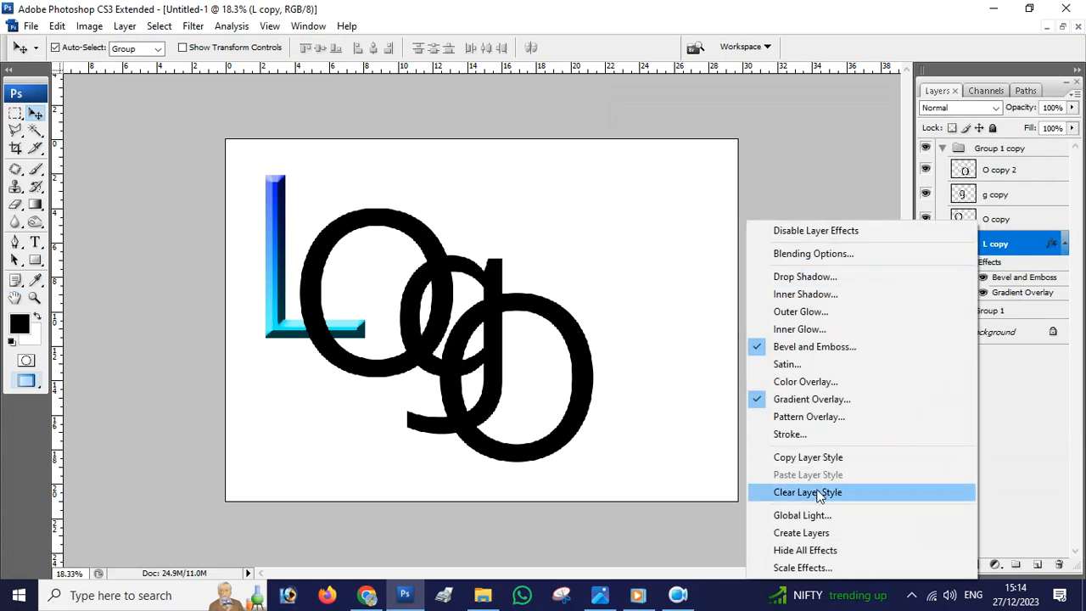
left_click(800, 457)
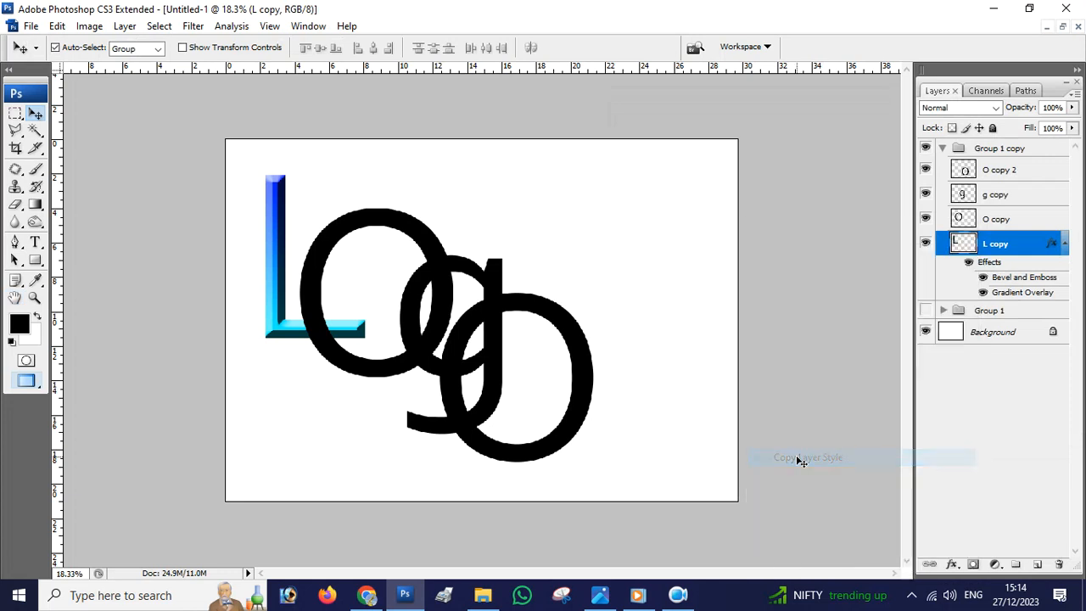
right_click(991, 268)
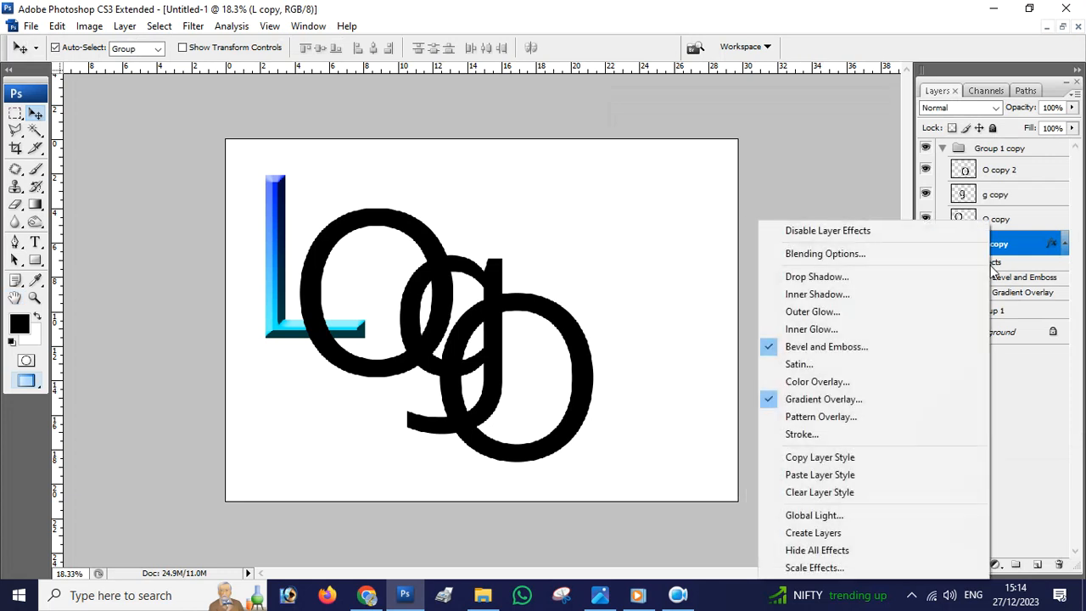
left_click(820, 458)
Step: Identify the first O's layer by toggling layer visibility, and paste the copied layer style onto O copy
right_click(395, 223)
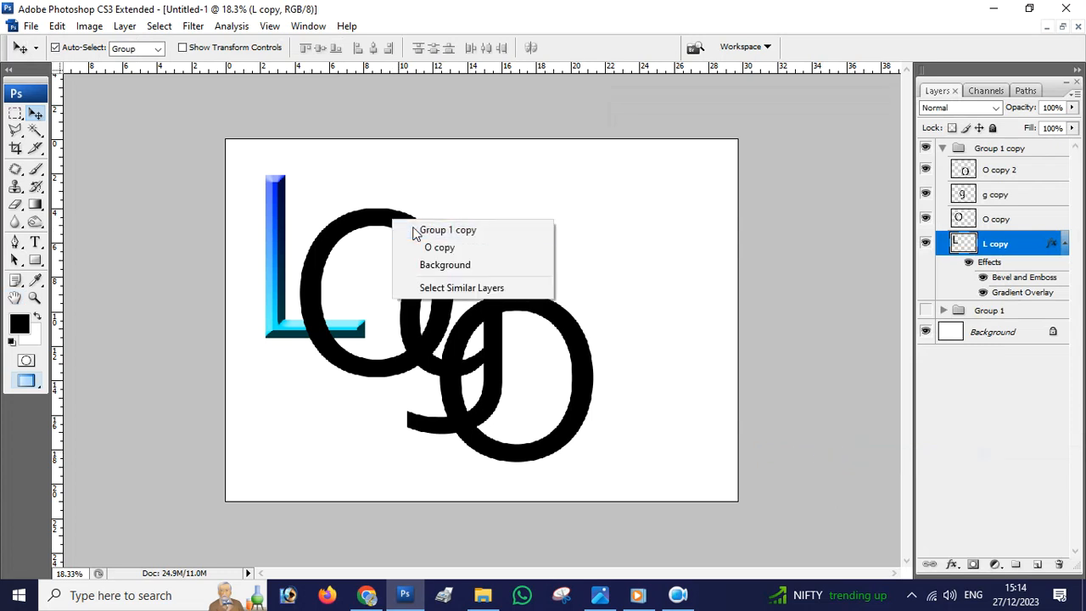
left_click(416, 231)
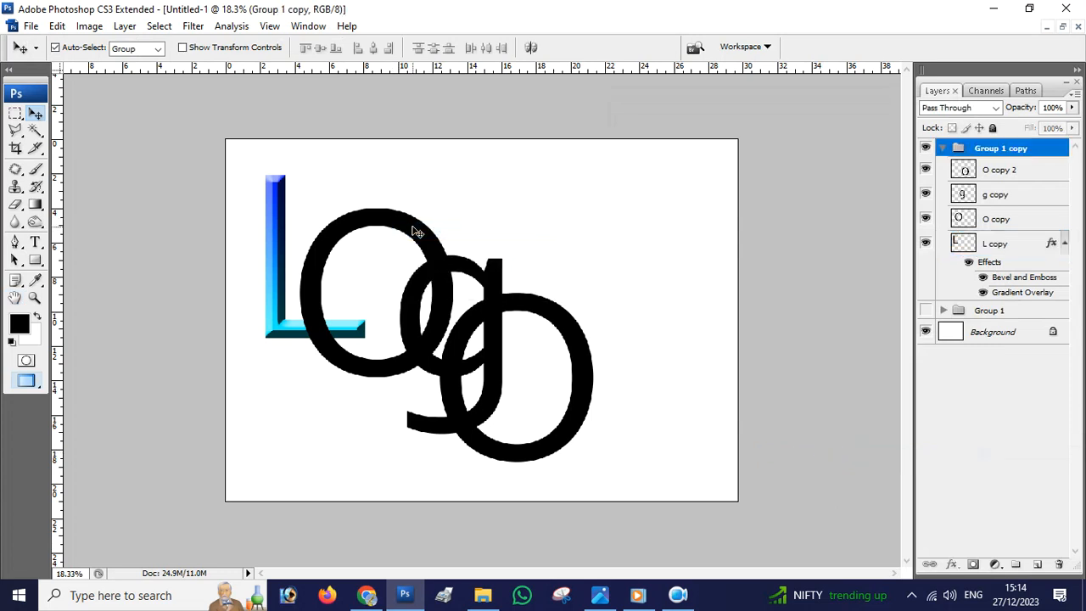
left_click(1004, 174)
left_click(926, 174)
left_click(926, 174)
left_click(925, 220)
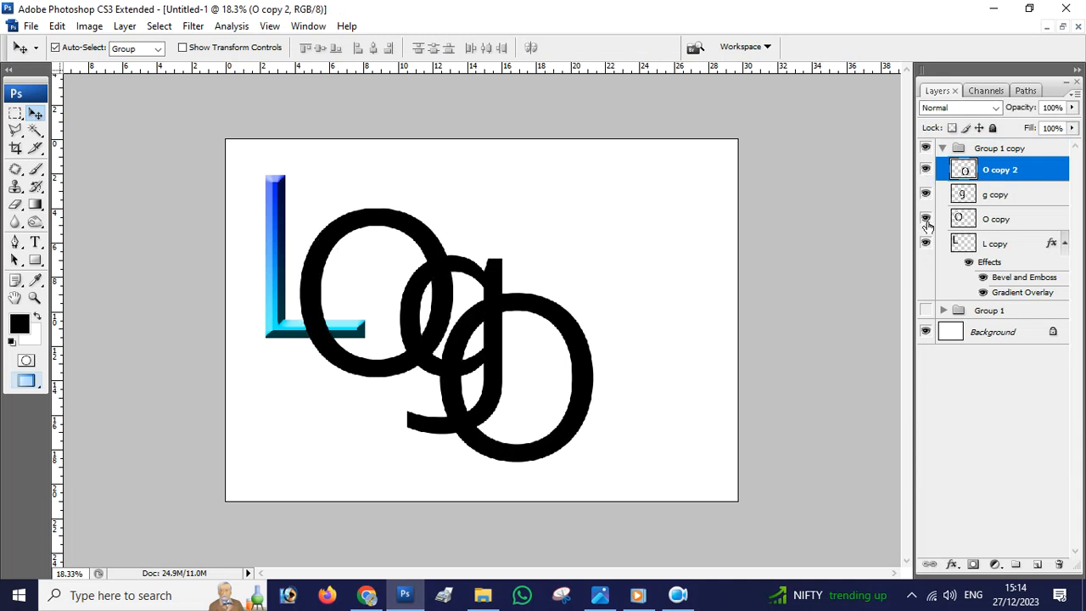
left_click(925, 219)
left_click(925, 220)
left_click(999, 222)
right_click(1013, 219)
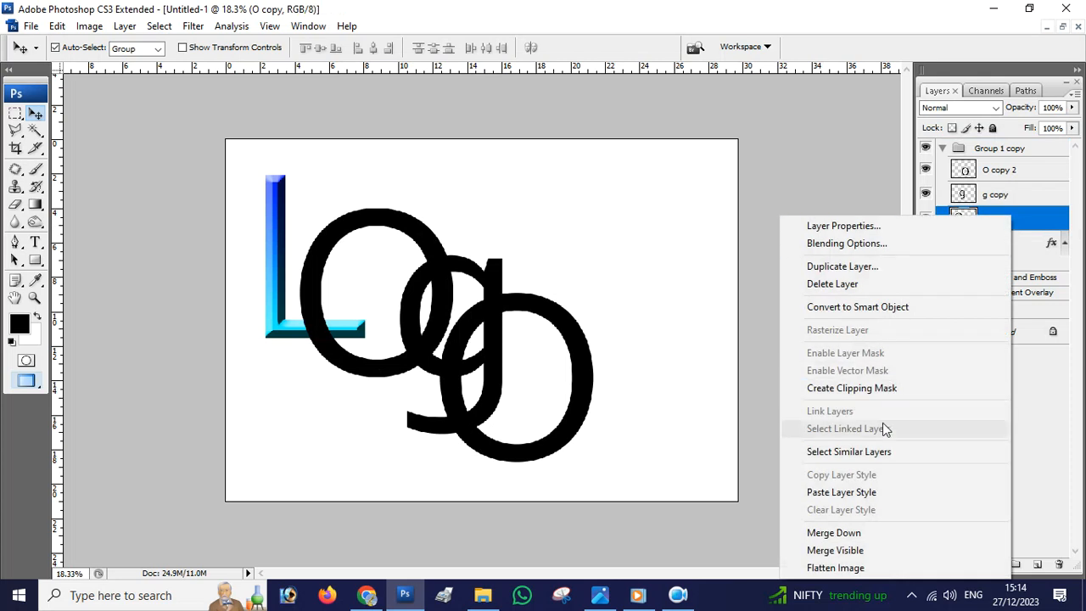
left_click(848, 495)
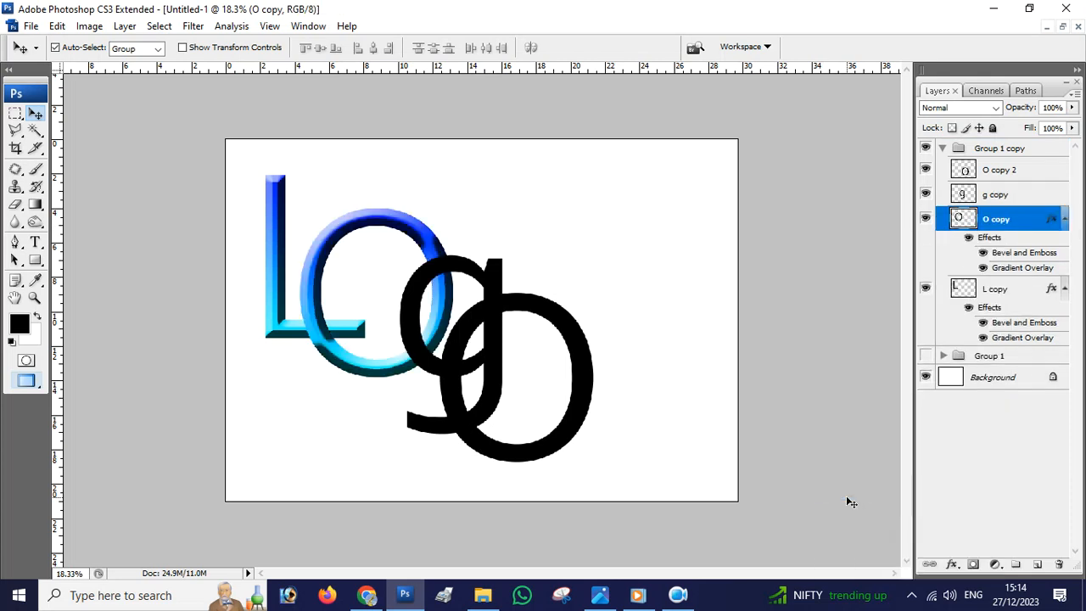
Step: Paste the copied layer style onto the g copy and O copy 2 layers
left_click(1010, 195)
right_click(1009, 190)
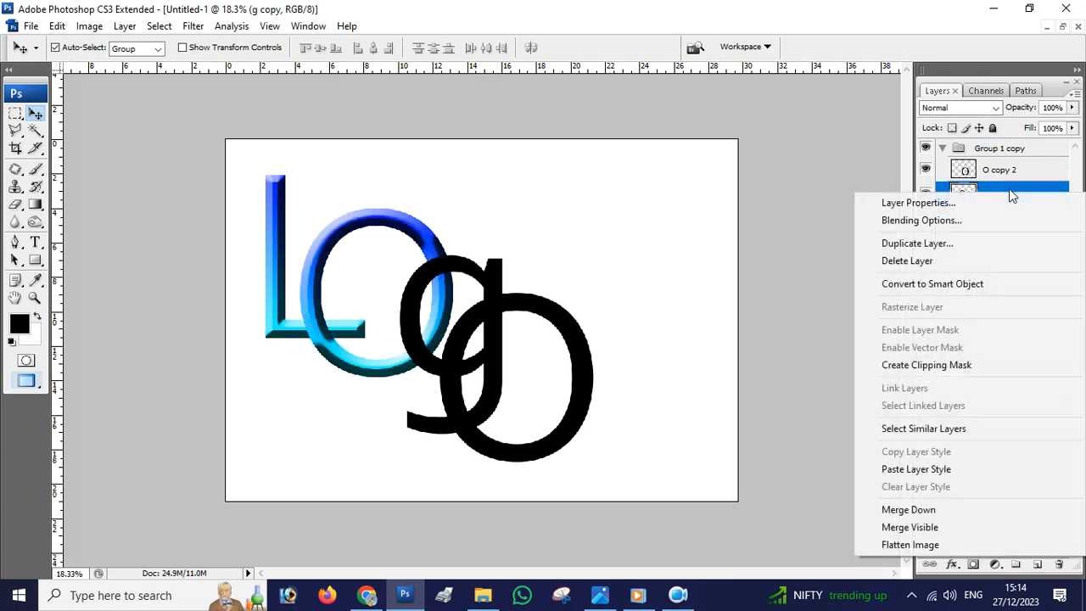
left_click(915, 469)
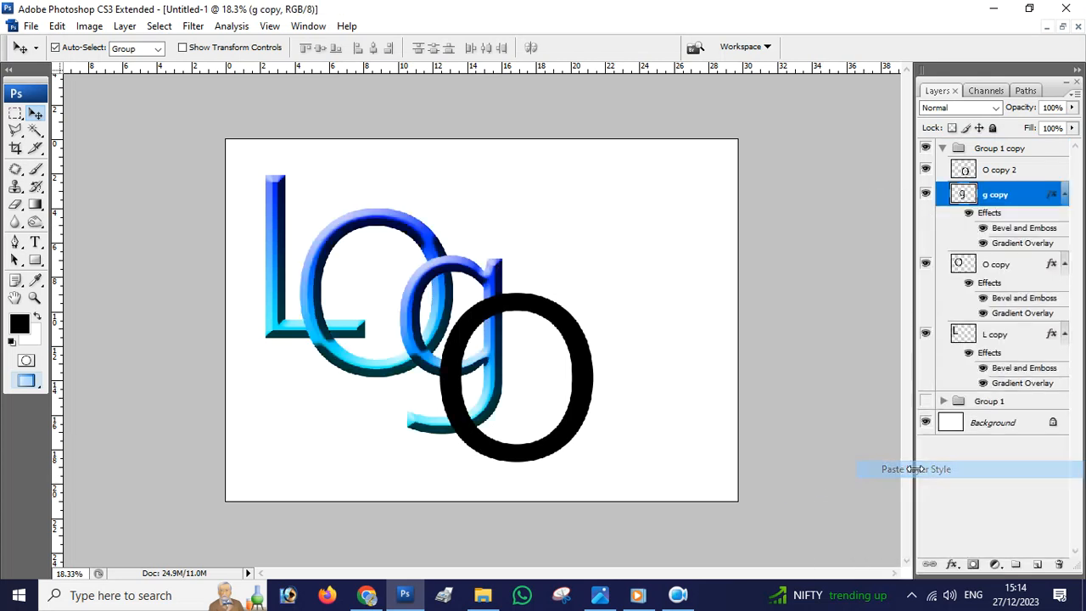
left_click(1017, 172)
right_click(1016, 173)
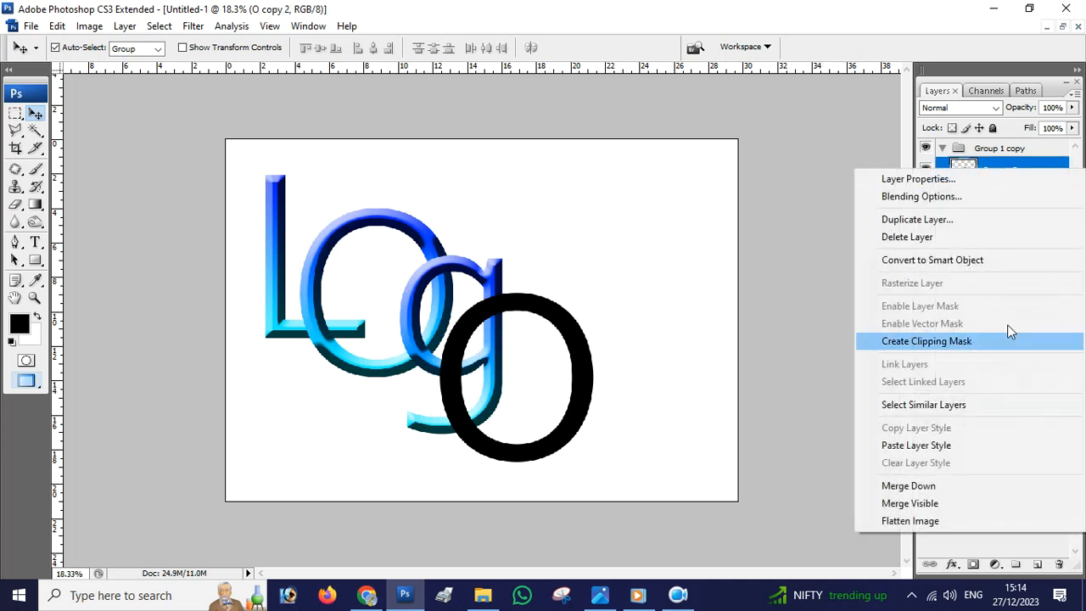
left_click(944, 450)
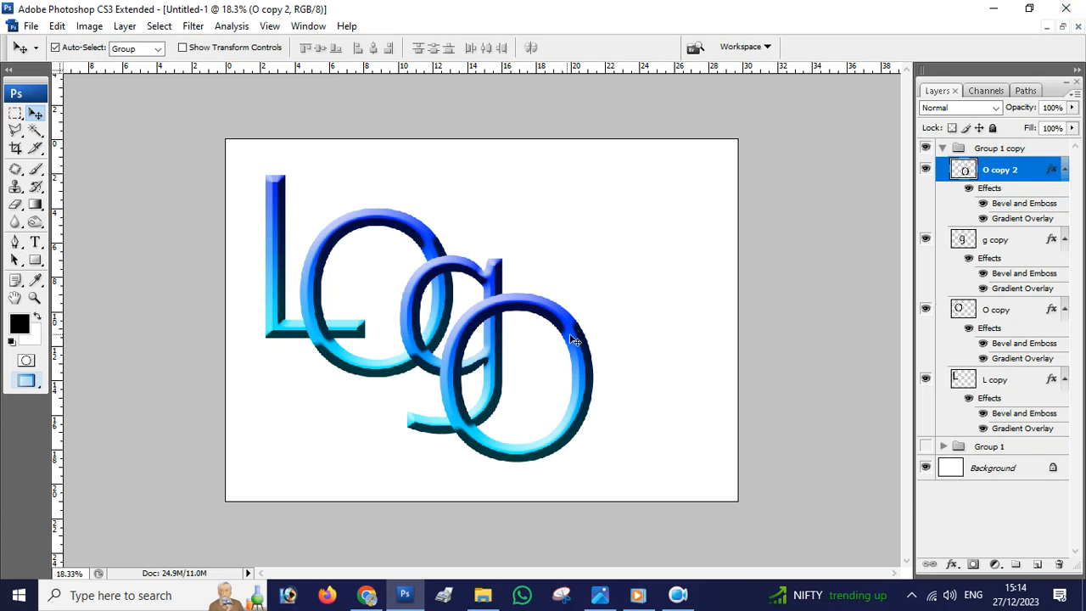
Step: Select and collapse Group 1 copy, and shift the whole lettering horizontally toward the middle of the canvas
left_click_drag(619, 277, 299, 392)
left_click_drag(396, 341, 477, 348)
left_click_drag(659, 267, 223, 429)
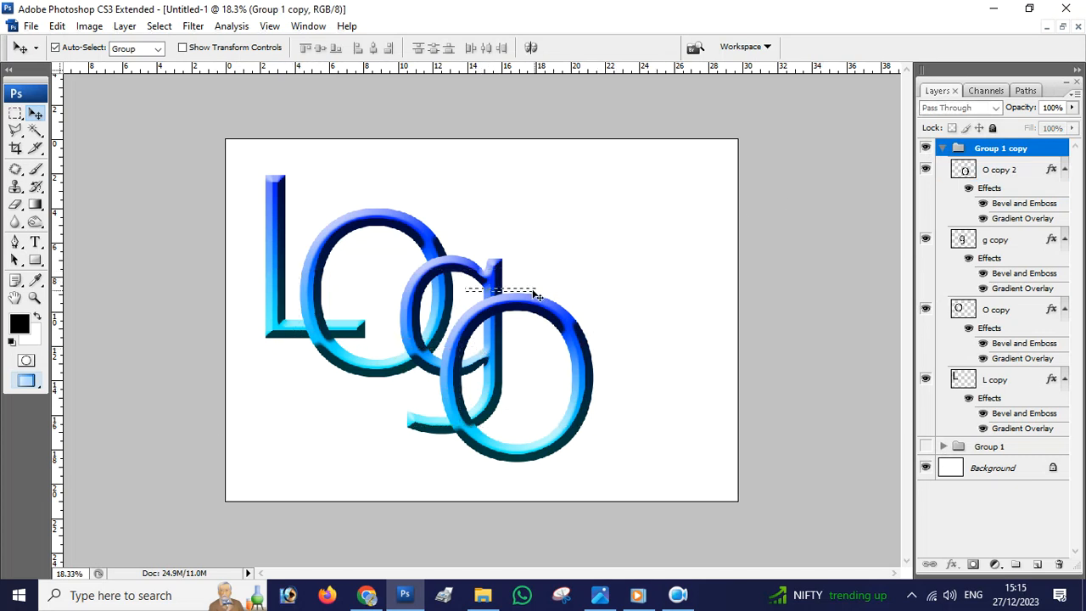
left_click(943, 149)
left_click_drag(435, 279, 487, 281)
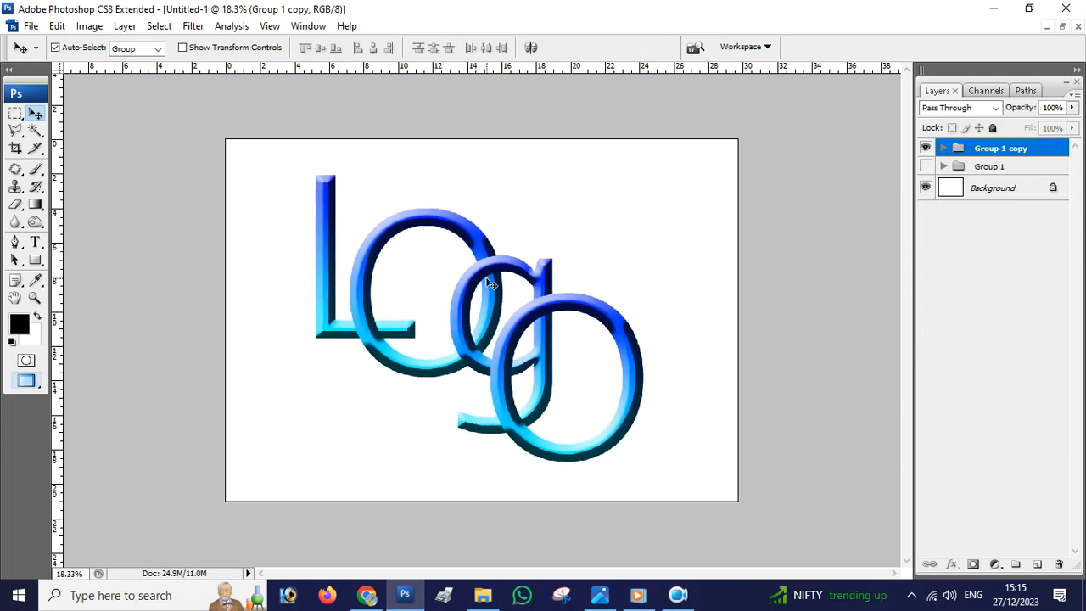
Step: Center Group 1 copy horizontally and vertically on the entire canvas, and clear the selection
key("ctrl+a")
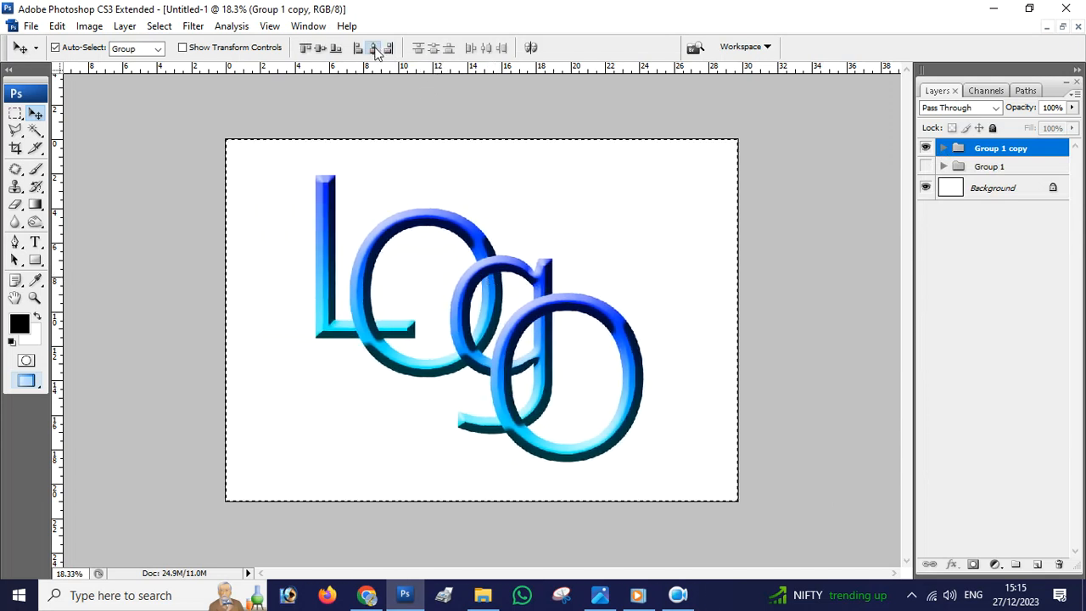
left_click(373, 48)
left_click(320, 48)
key("ctrl+d")
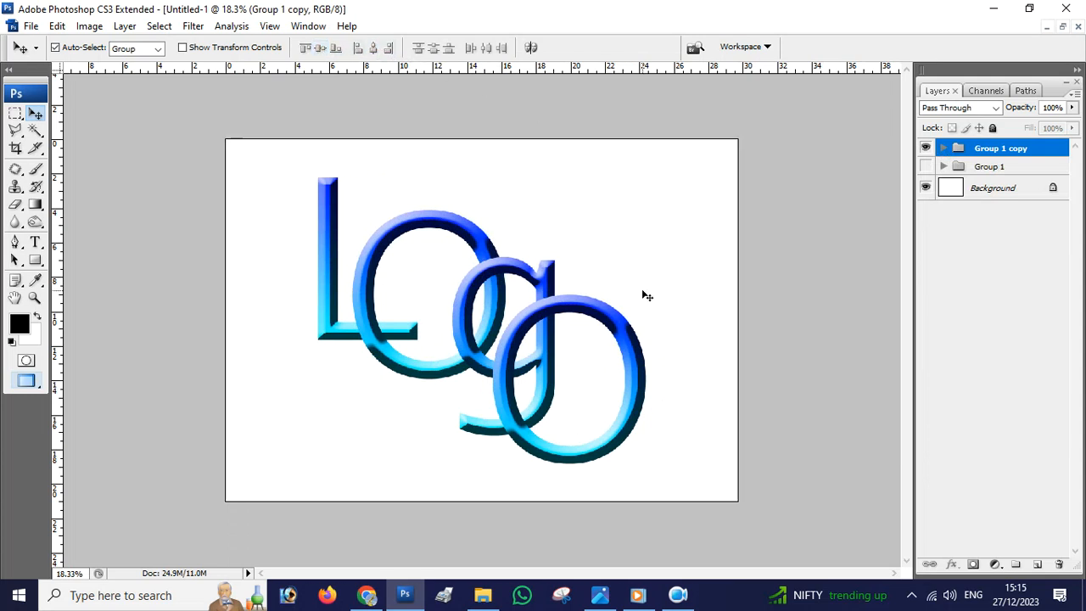
Step: Examine the styled lettering up close where the letters overlap
key("ctrl+0")
scroll(632, 343, "up", 1)
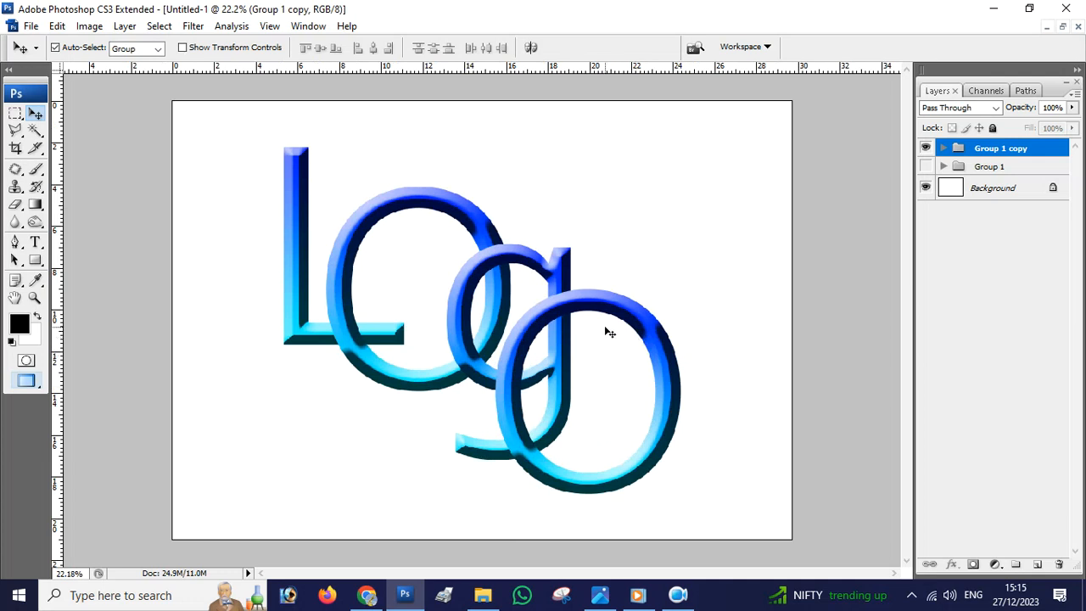
right_click(550, 274)
left_click(556, 278)
right_click(451, 214)
left_click(492, 219)
scroll(536, 260, "up", 3)
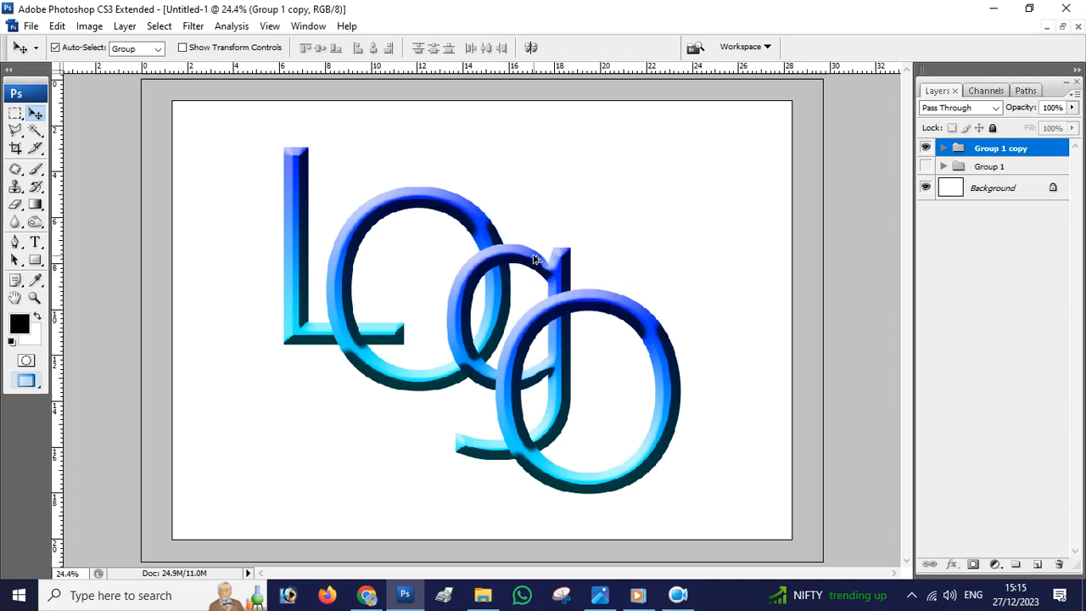
left_click(193, 27)
left_click(160, 26)
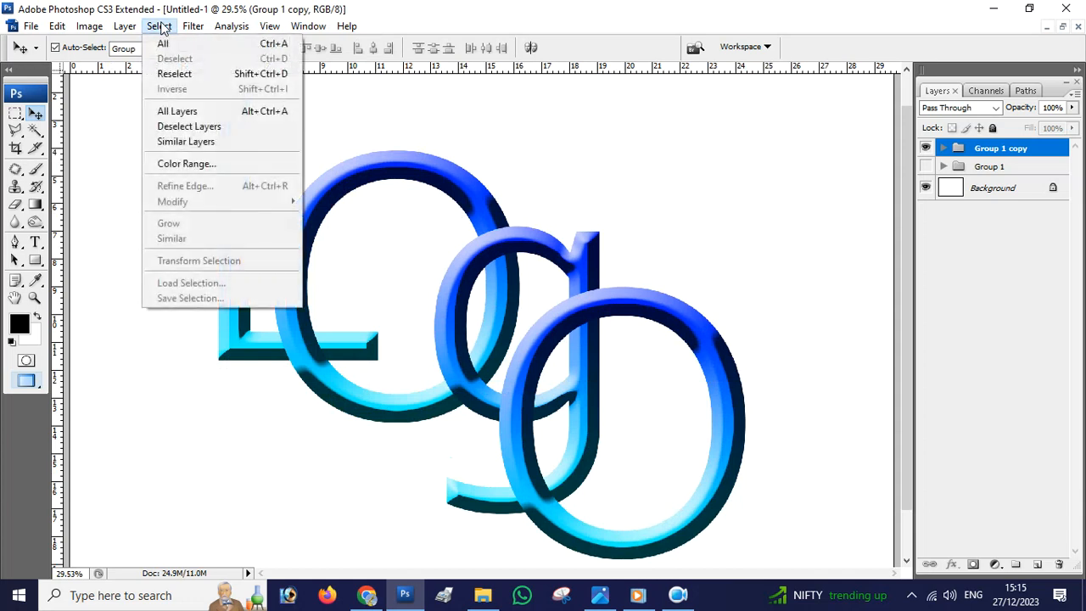
left_click(369, 177)
right_click(368, 176)
left_click(396, 185)
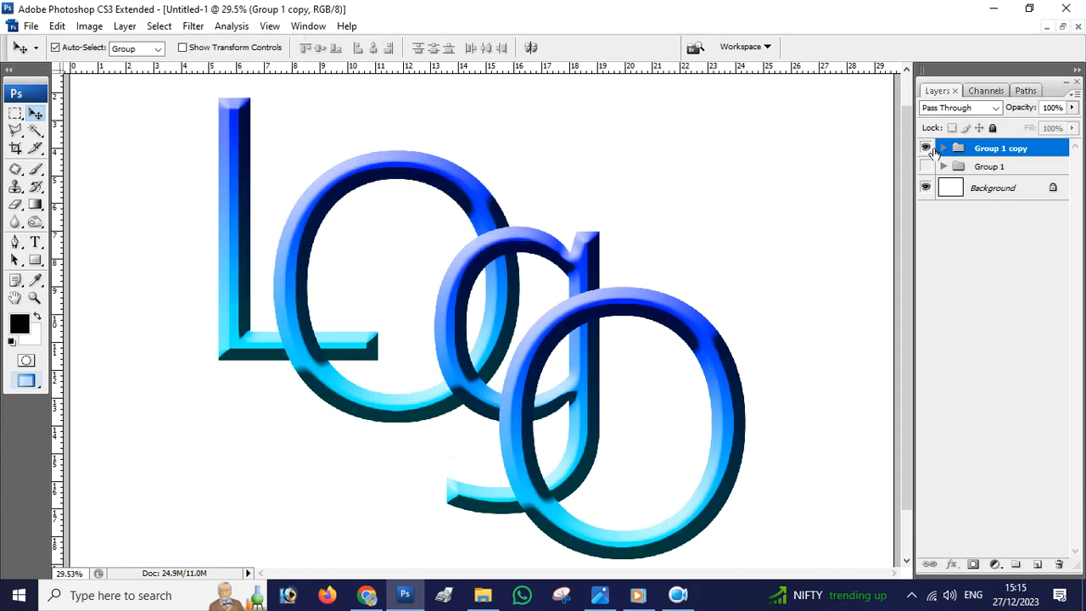
Step: Expand Group 1 copy and load the O copy layer's outline as a new selection
left_click(944, 149)
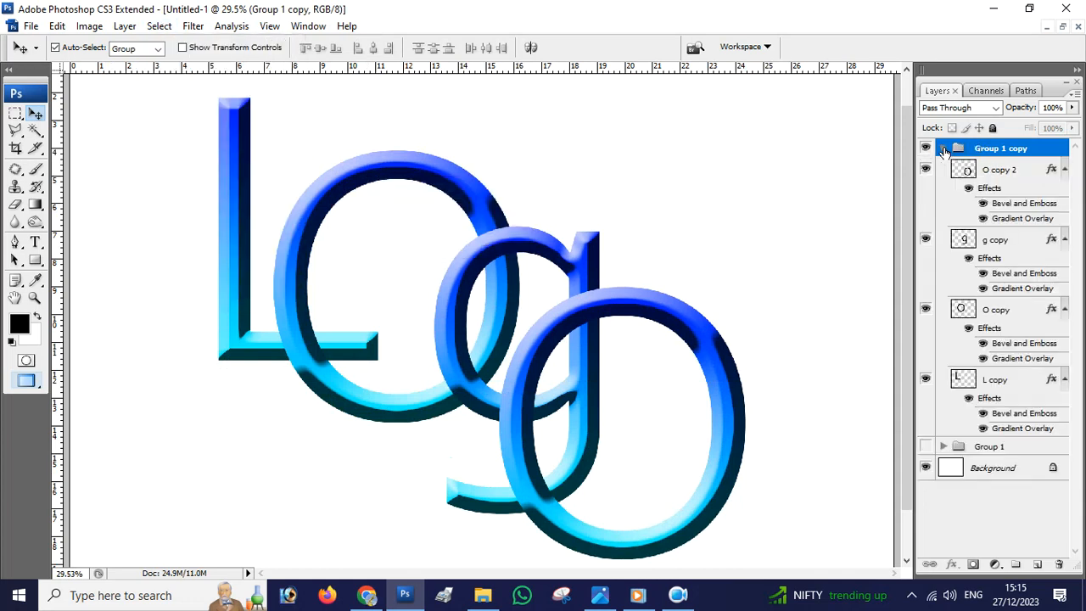
left_click(926, 309)
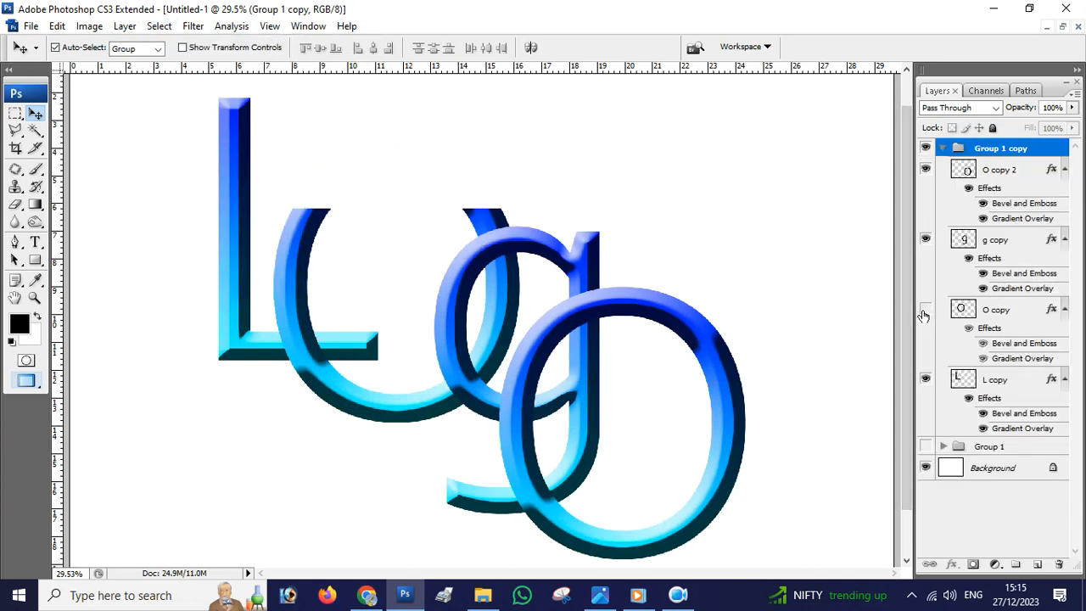
left_click(996, 313)
left_click(159, 25)
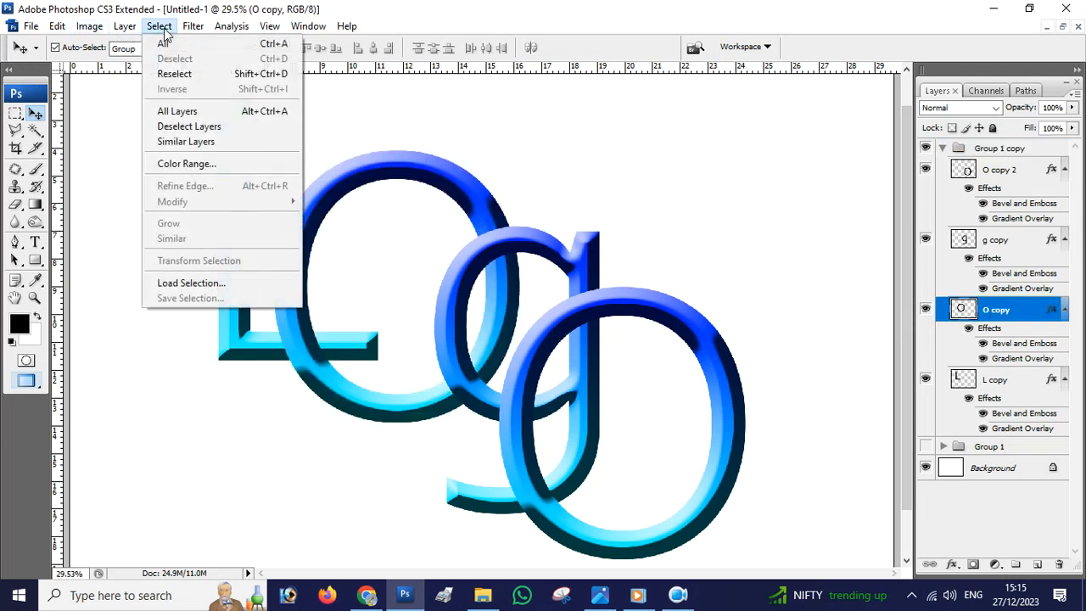
left_click(187, 282)
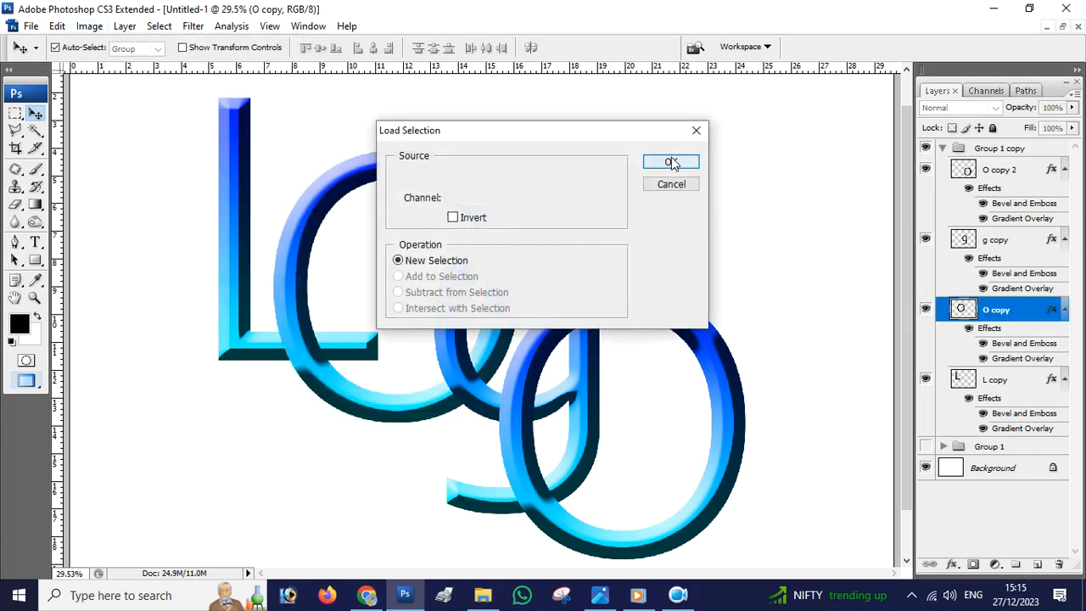
left_click(672, 162)
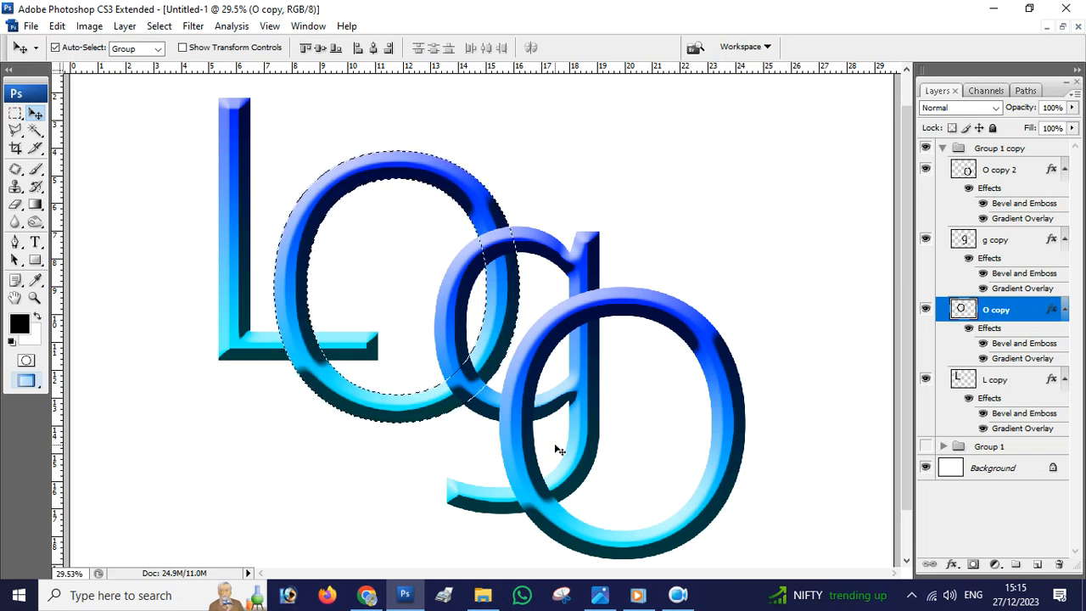
Step: Erase the g copy layer inside the loaded O outline where the g's lower bowl crosses the first O, and clear the selection
scroll(560, 432, "up", 5)
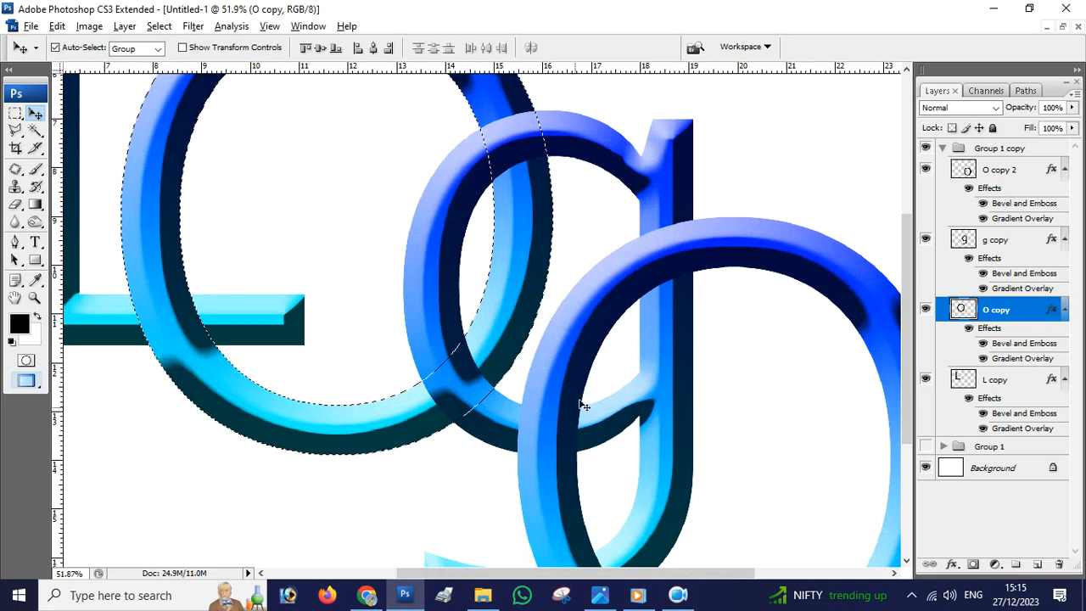
right_click(671, 164)
left_click(692, 175)
scroll(255, 203, "down", 2)
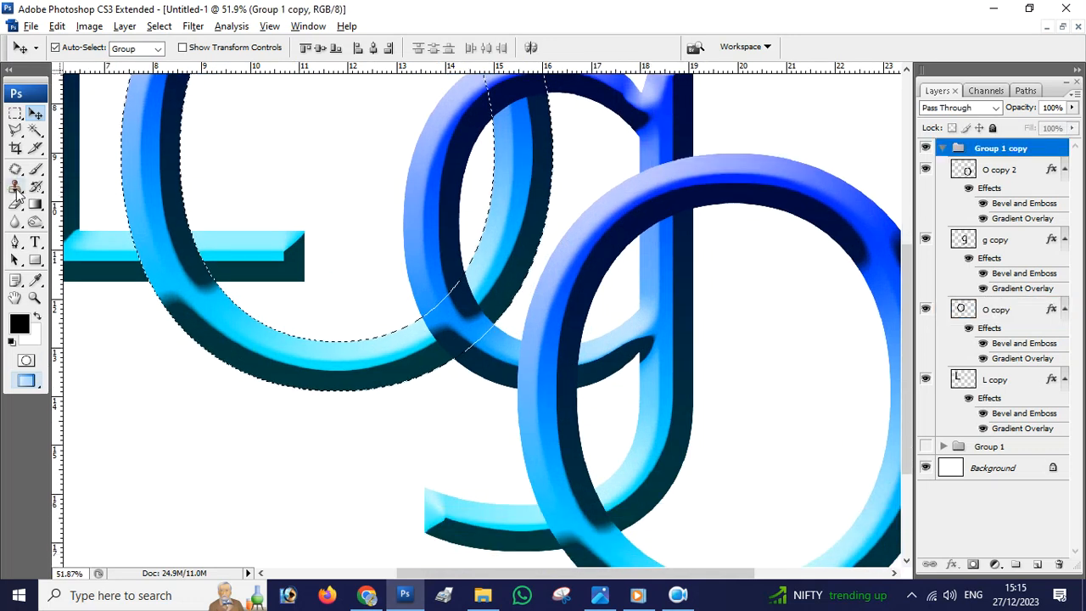
left_click(14, 204)
left_click(85, 201)
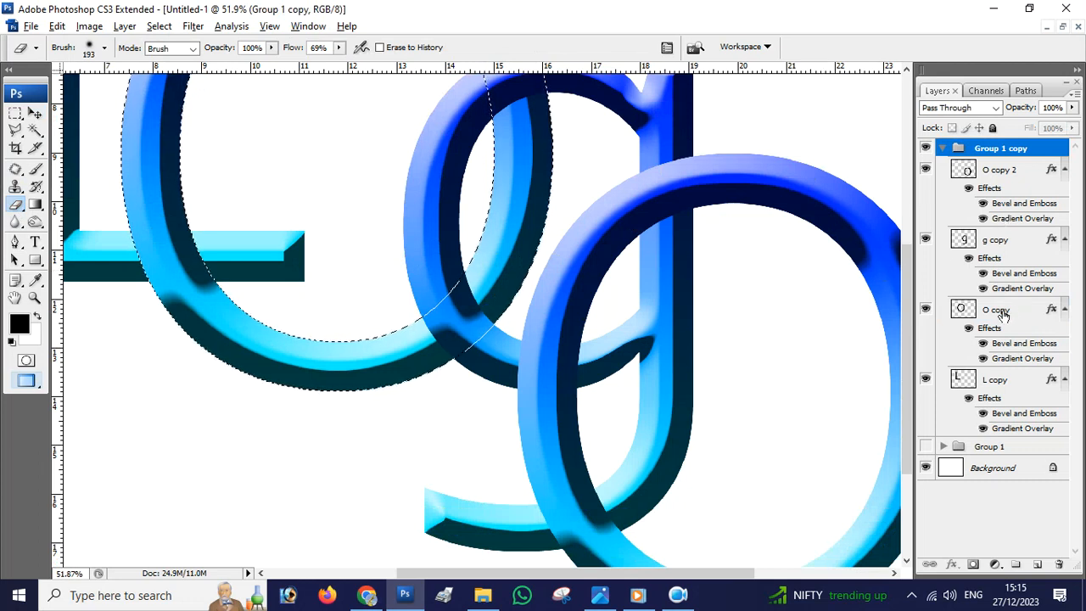
left_click(1002, 241)
mouse_move(423, 270)
left_mouse_down()
mouse_move(442, 316)
mouse_move(428, 331)
mouse_move(473, 307)
left_mouse_up()
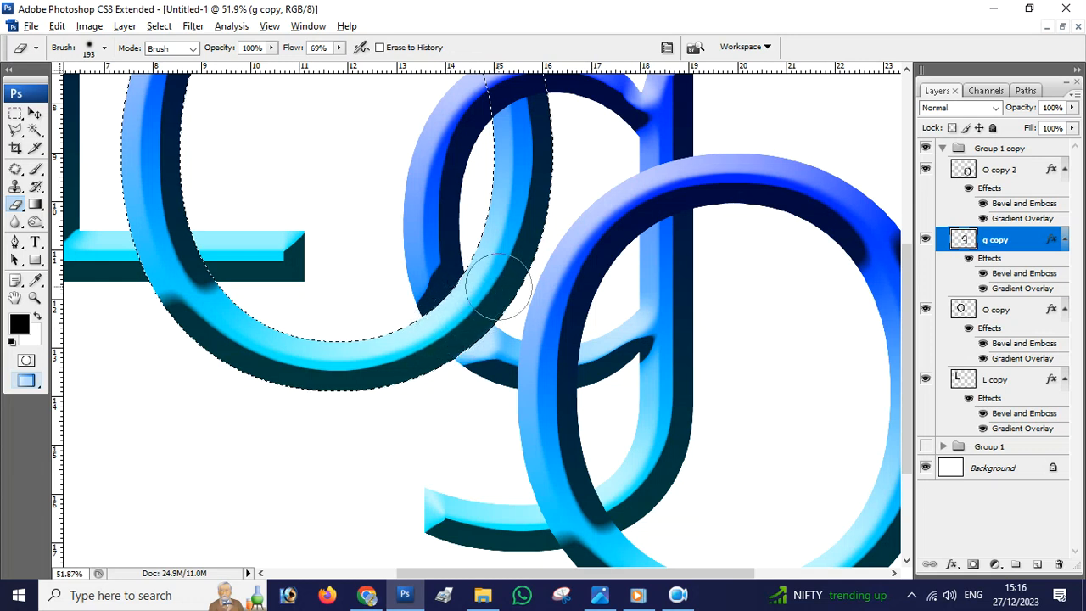
scroll(465, 332, "down", 3)
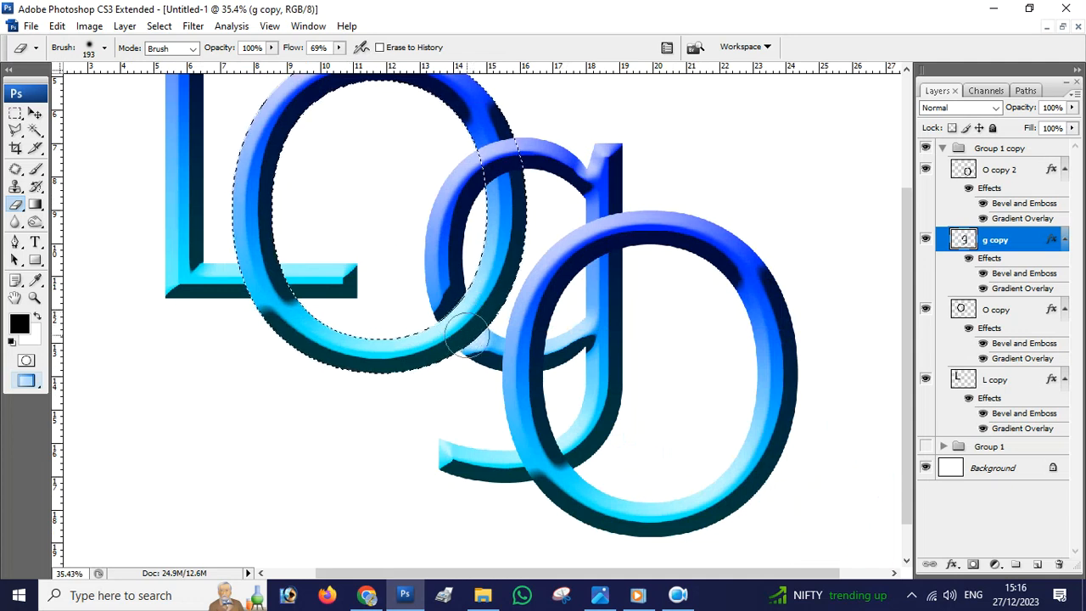
key("ctrl+d")
scroll(546, 335, "down", 2)
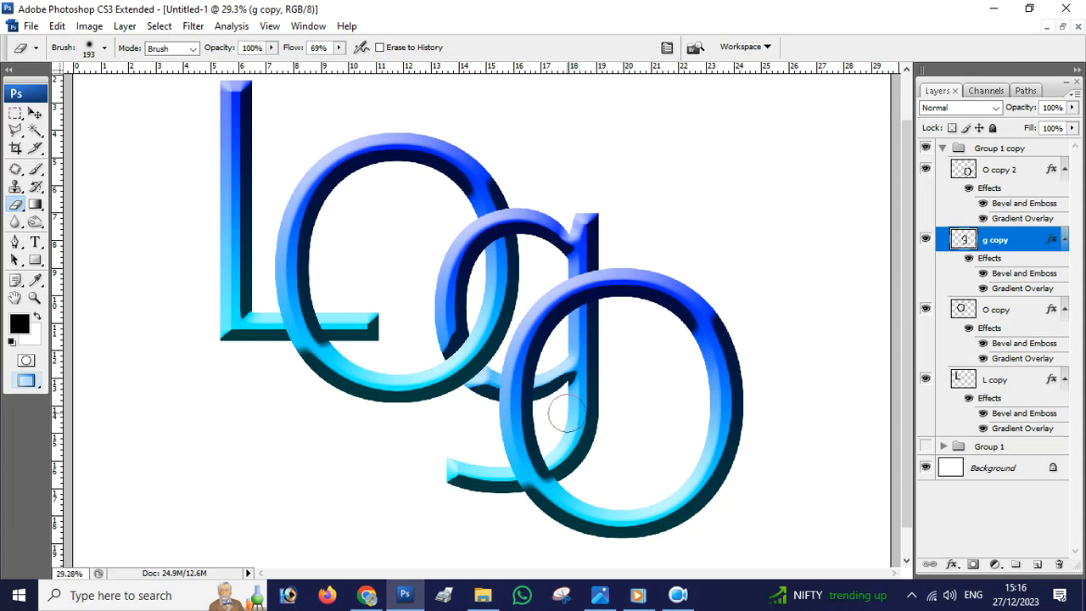
Step: Load the g copy layer's outline as a new selection, and briefly hide and reshow O copy 2 to check the overlap
left_click_drag(598, 296, 597, 344)
left_click(159, 26)
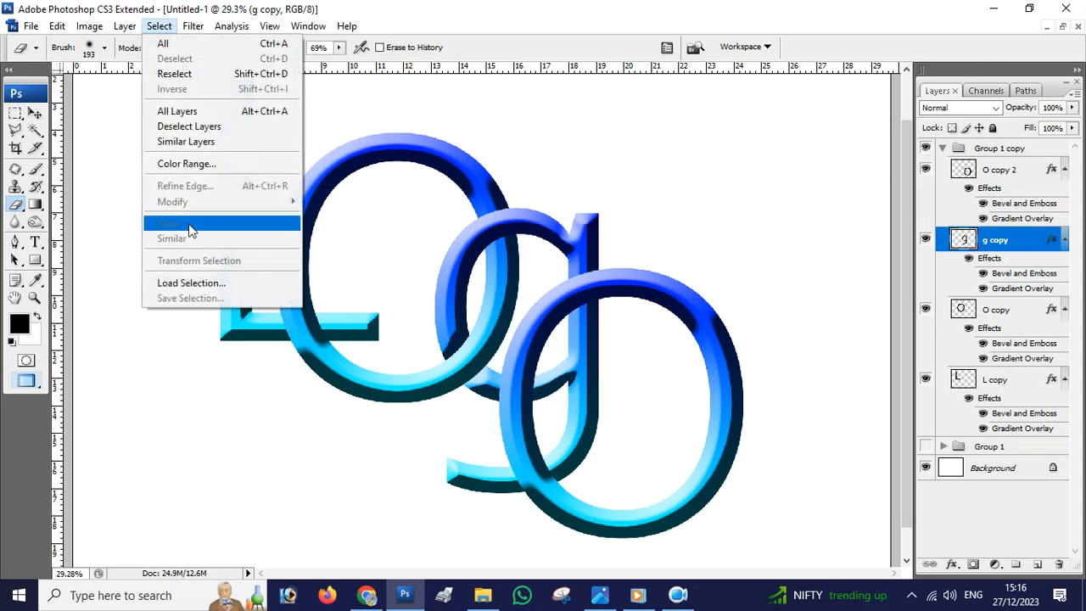
left_click(190, 282)
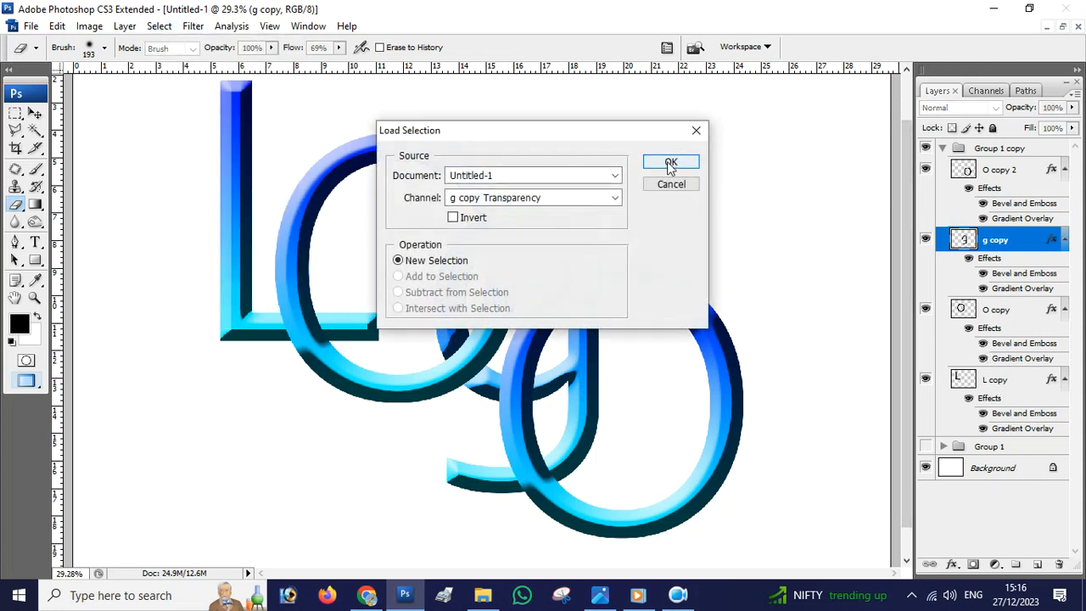
left_click(670, 163)
left_click(926, 169)
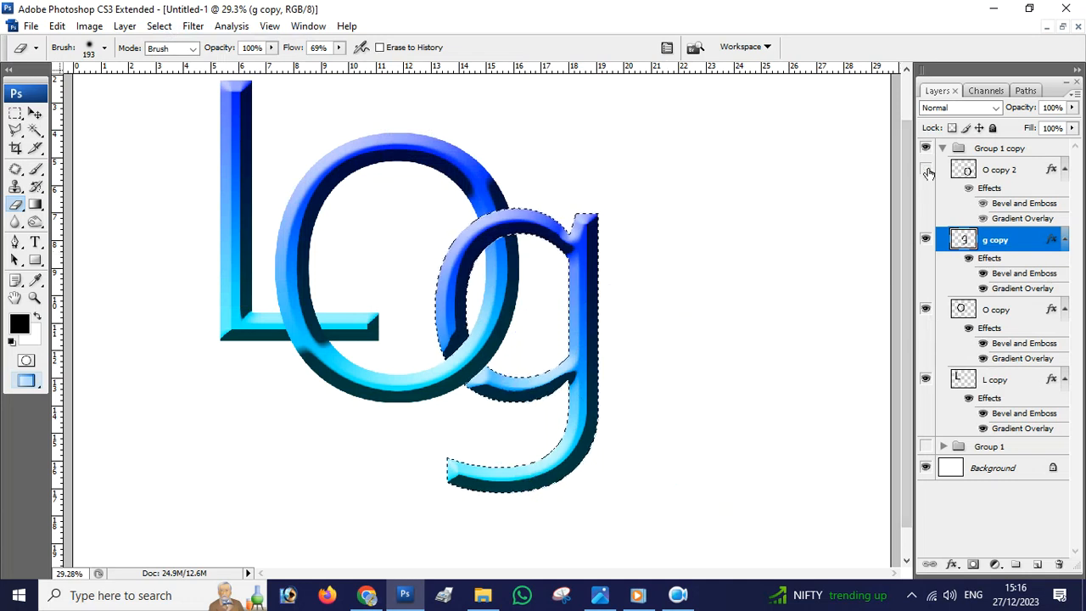
left_click(925, 170)
Step: Try to erase O copy 2 within the g selection along the g's stem using the soft 193 px brush
left_click(998, 169)
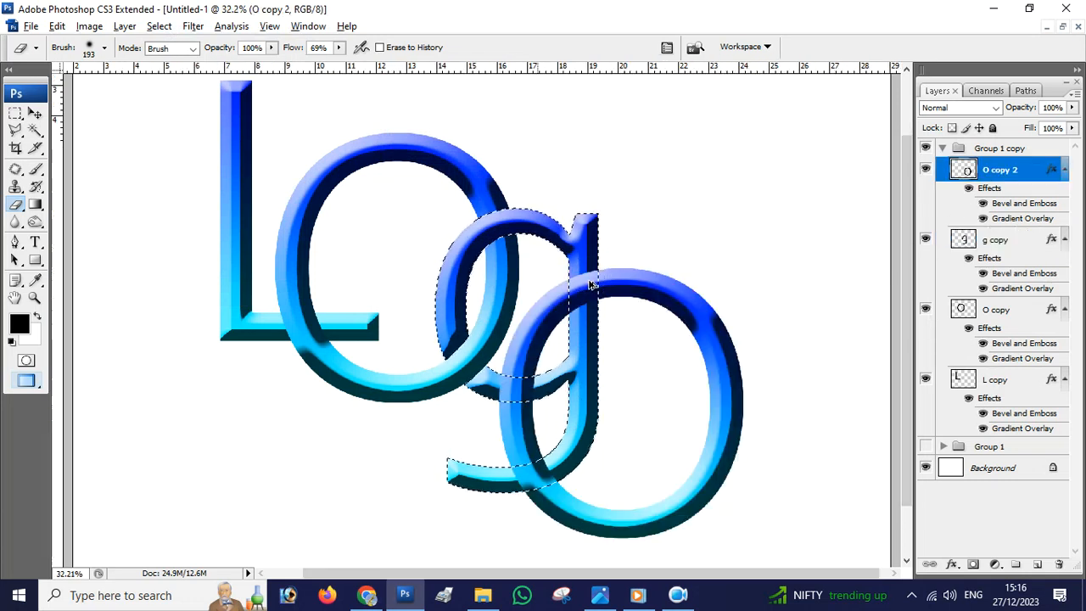
scroll(590, 292, "up", 2)
scroll(584, 297, "up", 1)
left_click_drag(565, 281, 570, 325)
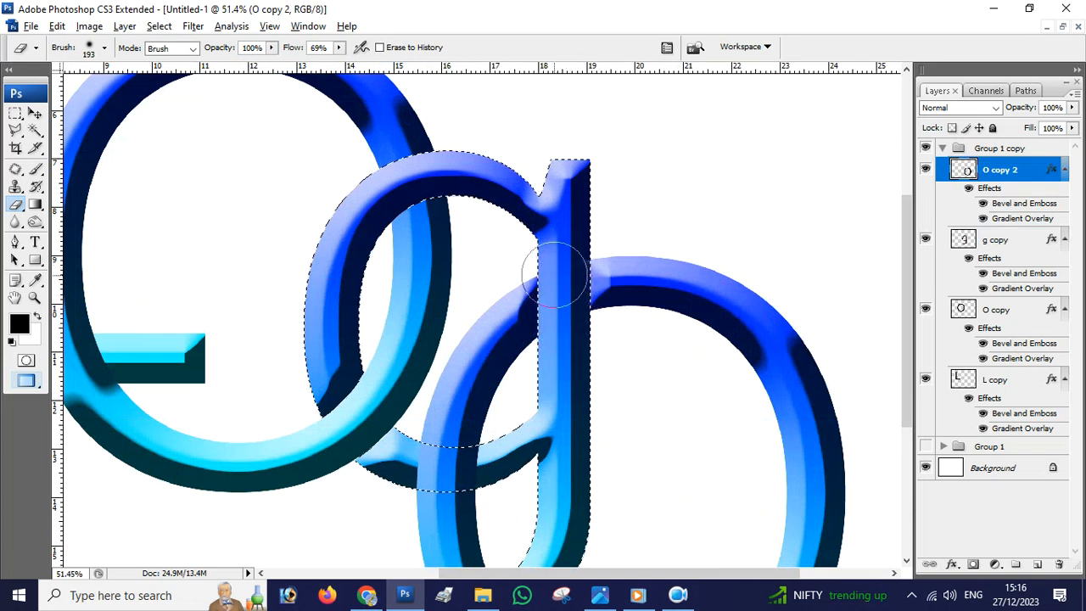
key("alt+bracketleft")
Step: Set the eraser to a hard round brush with a 114 px diameter
right_click(607, 378)
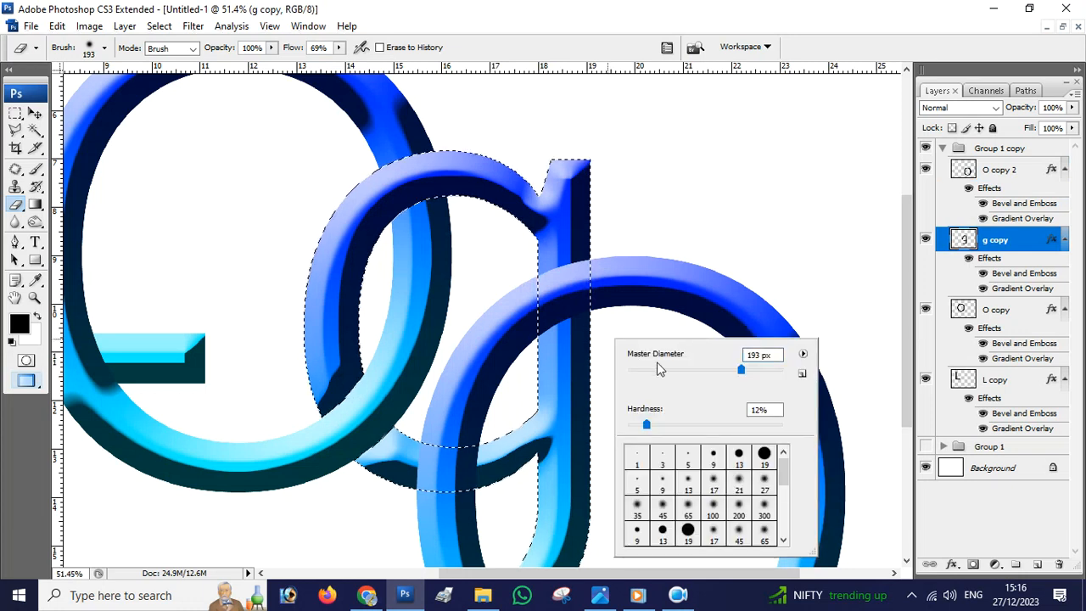
left_click(764, 456)
right_click(625, 324)
type("114")
key("Return")
Step: Undo the stray erasure on g copy, erase O copy 2 at its upper crossing with the g's stem, and clear the selection
left_click_drag(562, 282, 567, 338)
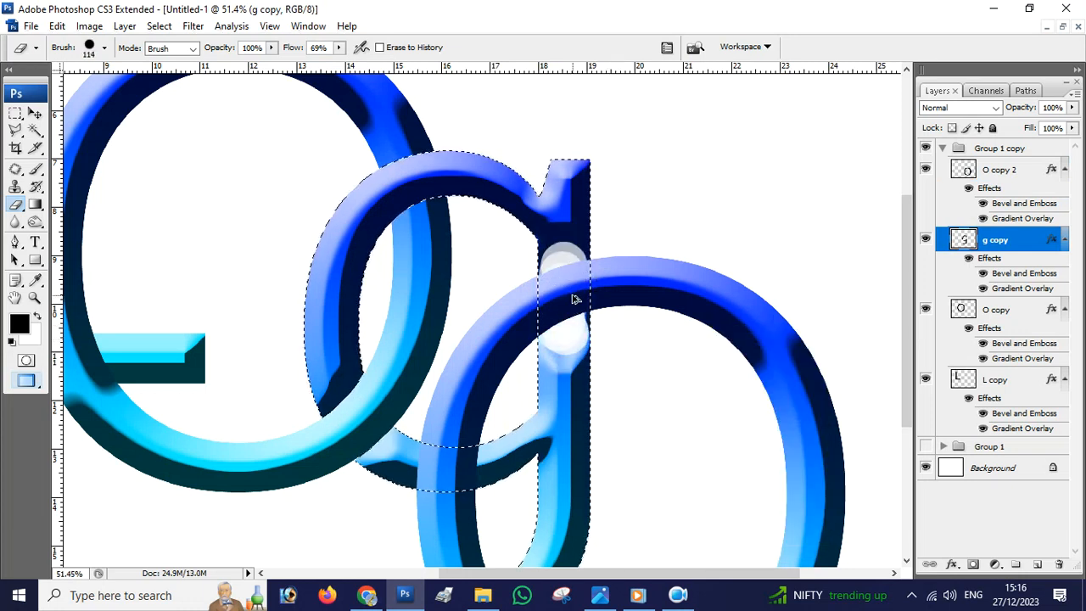
key("ctrl+z")
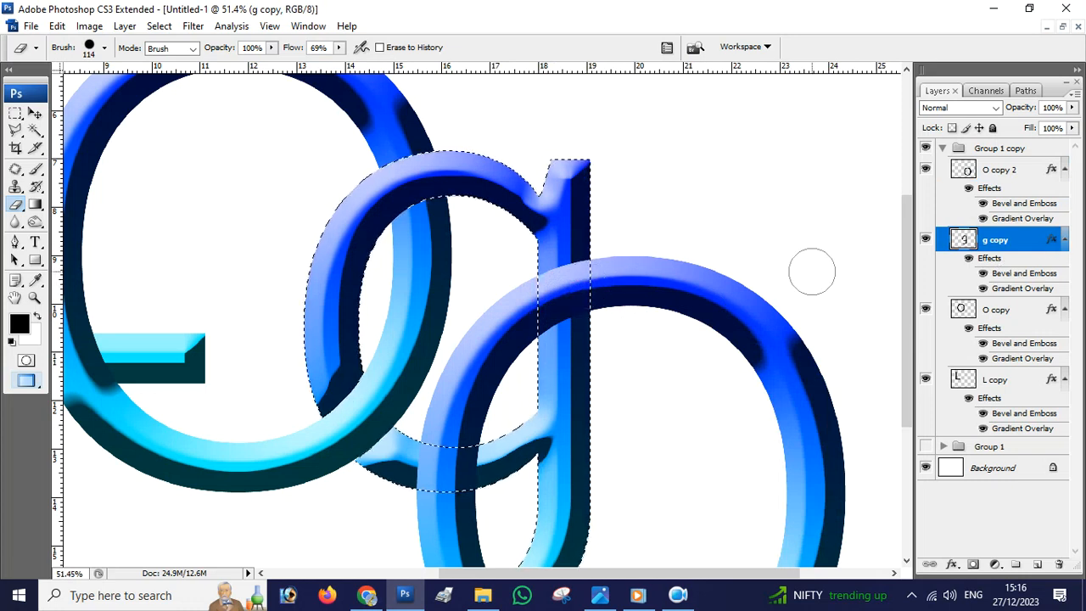
left_click(998, 177)
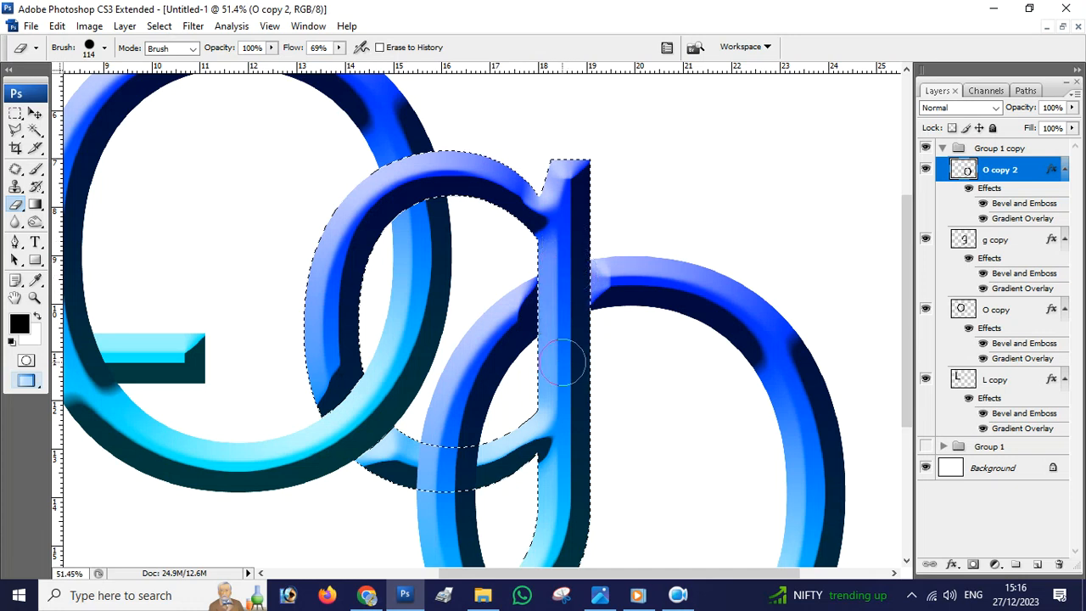
key("ctrl+d")
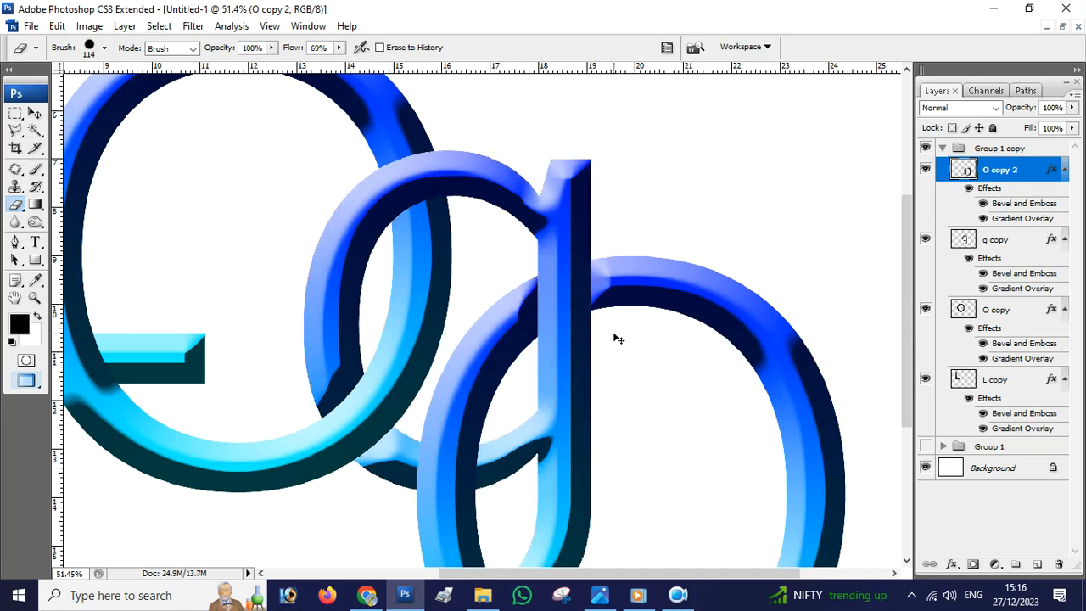
Step: Examine the whole lettering and the overlap between the L and the first O
key("ctrl+0")
key("ctrl+minus")
key("ctrl+0")
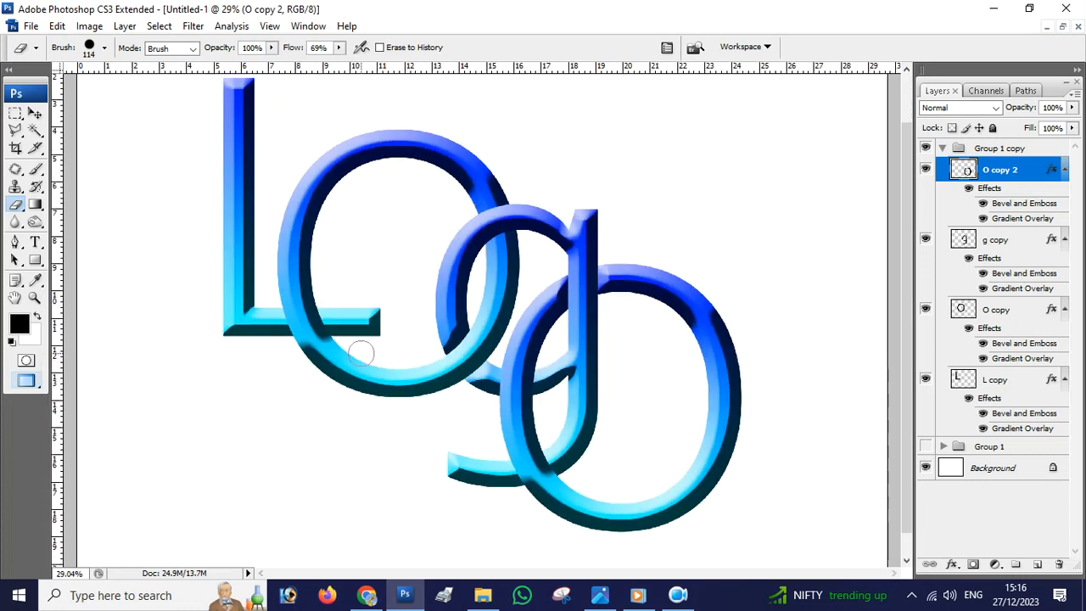
scroll(315, 348, "up", 1)
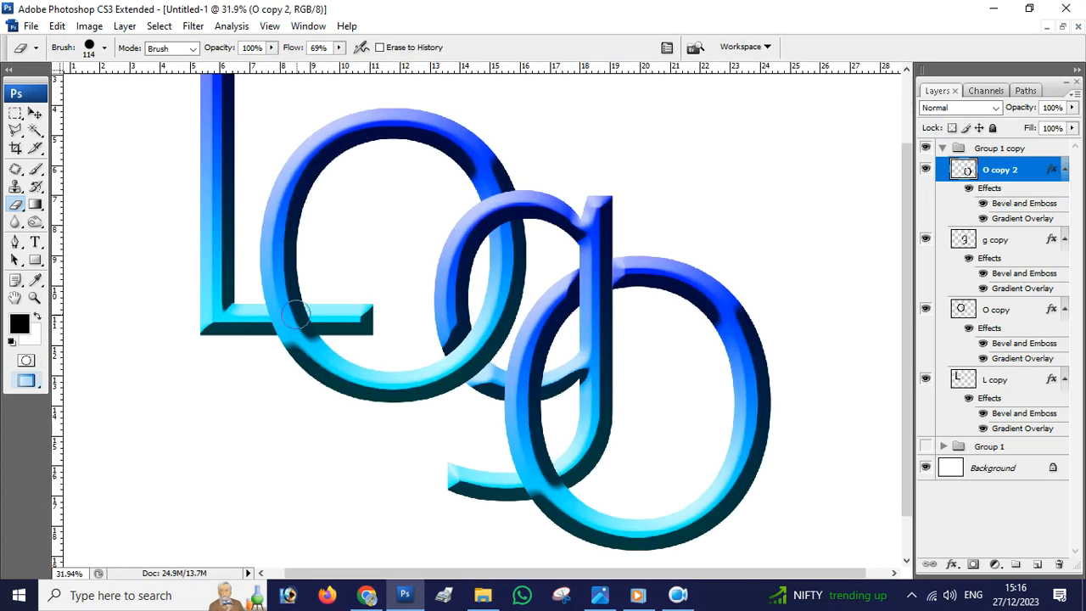
scroll(307, 338, "up", 1)
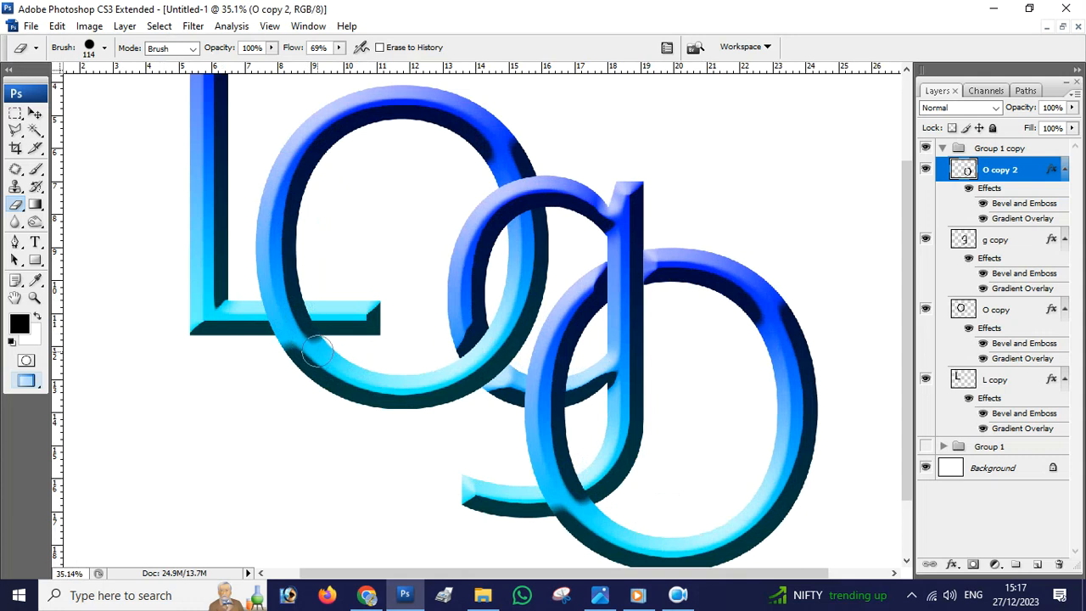
scroll(302, 333, "up", 1)
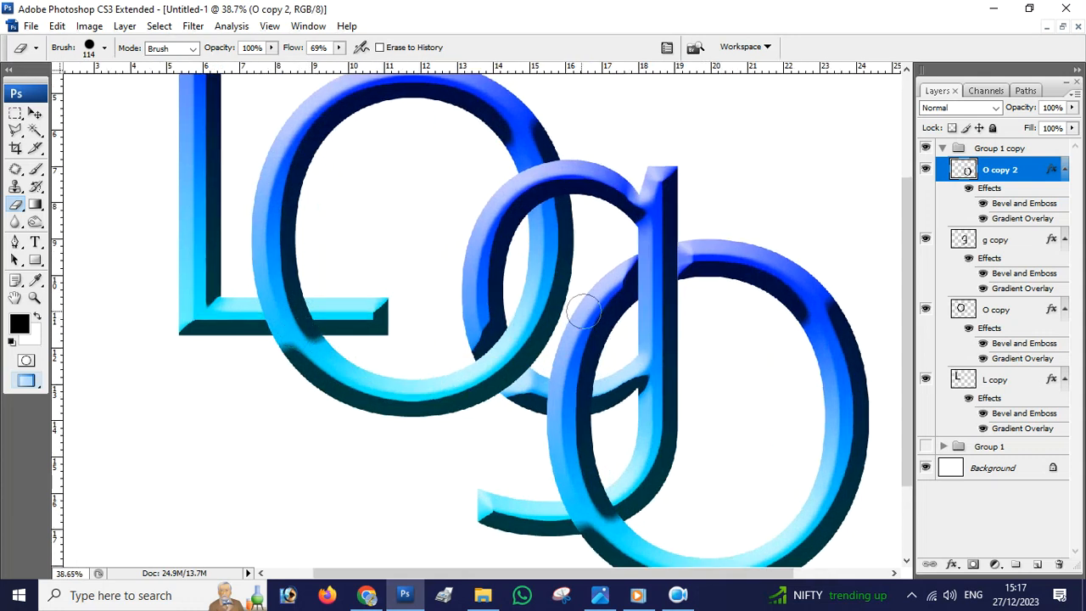
scroll(285, 313, "up", 2)
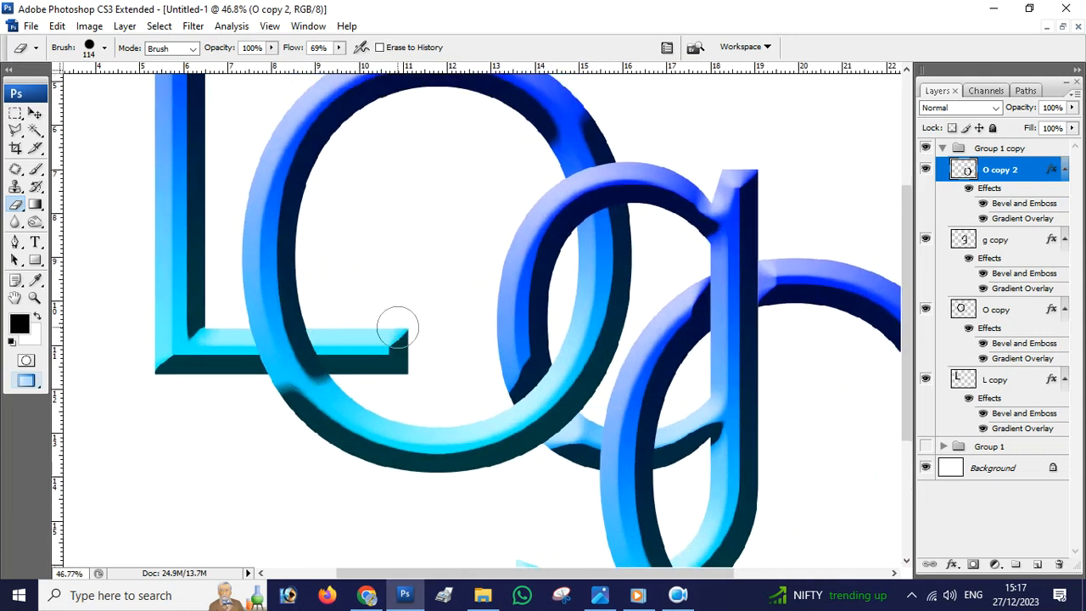
key("v")
left_click(314, 182)
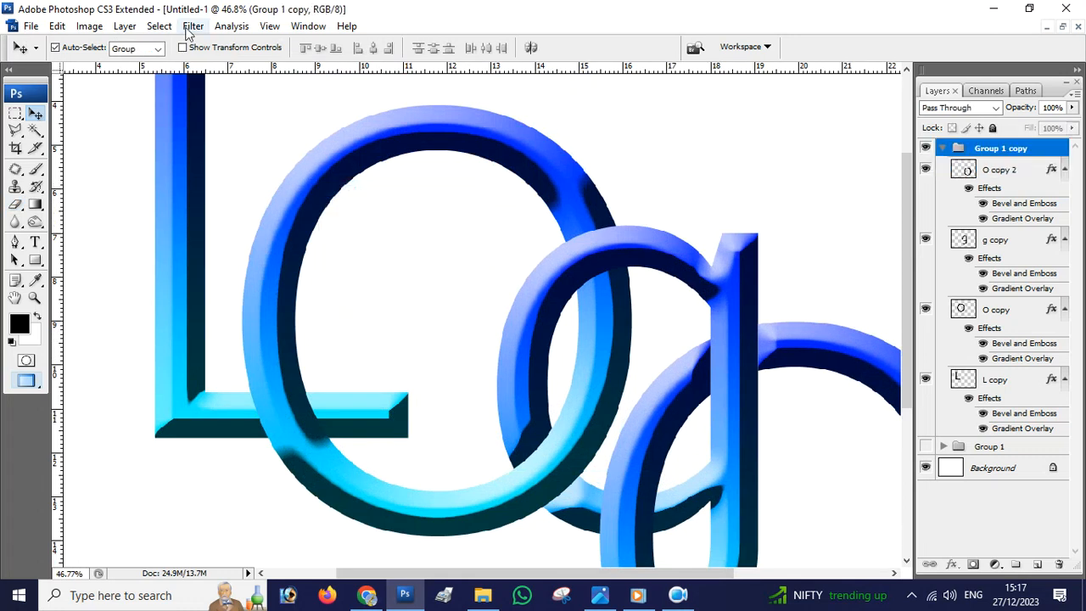
left_click(159, 26)
right_click(543, 153)
left_click(594, 155)
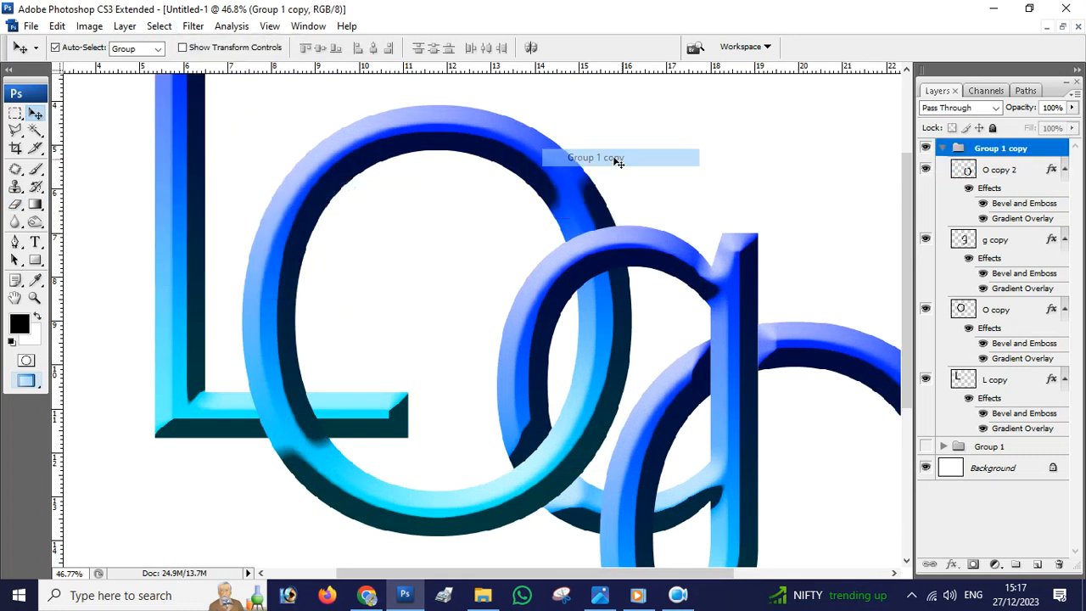
left_click(989, 312)
left_click(159, 26)
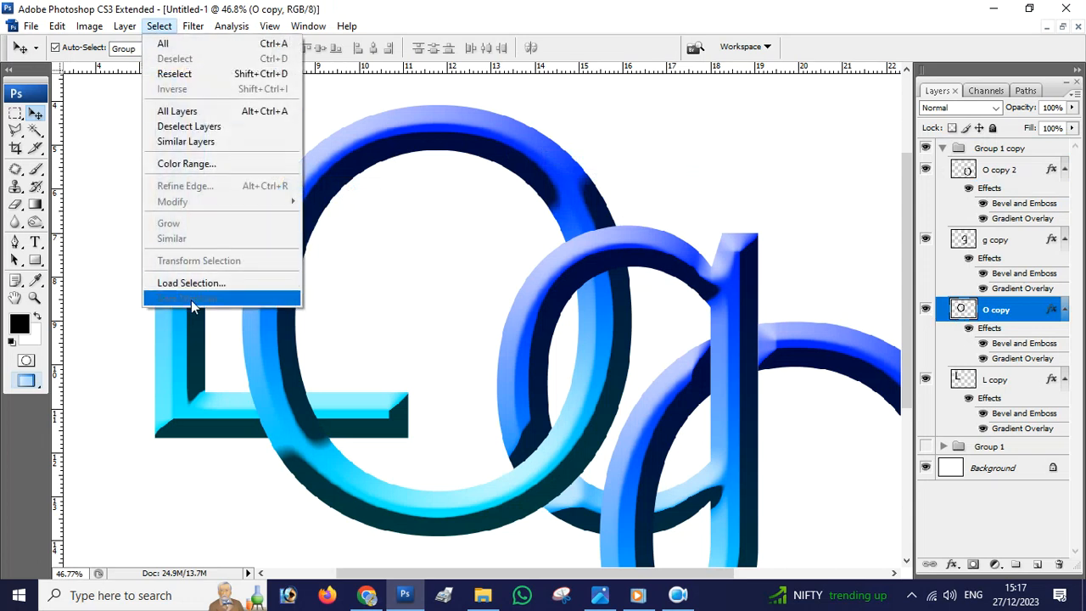
left_click(188, 283)
left_click(669, 162)
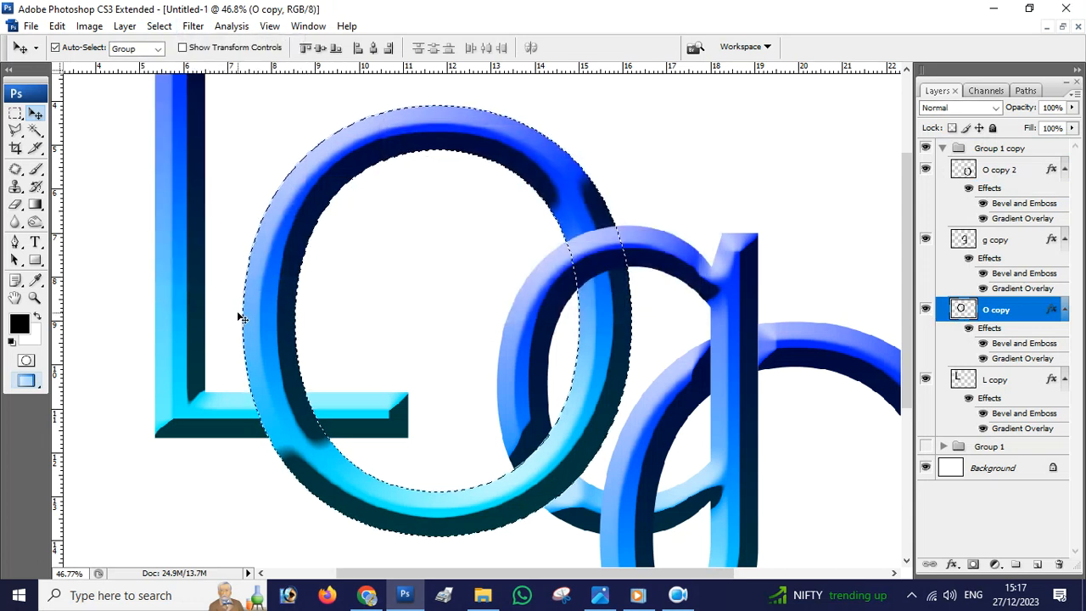
left_click(1003, 379)
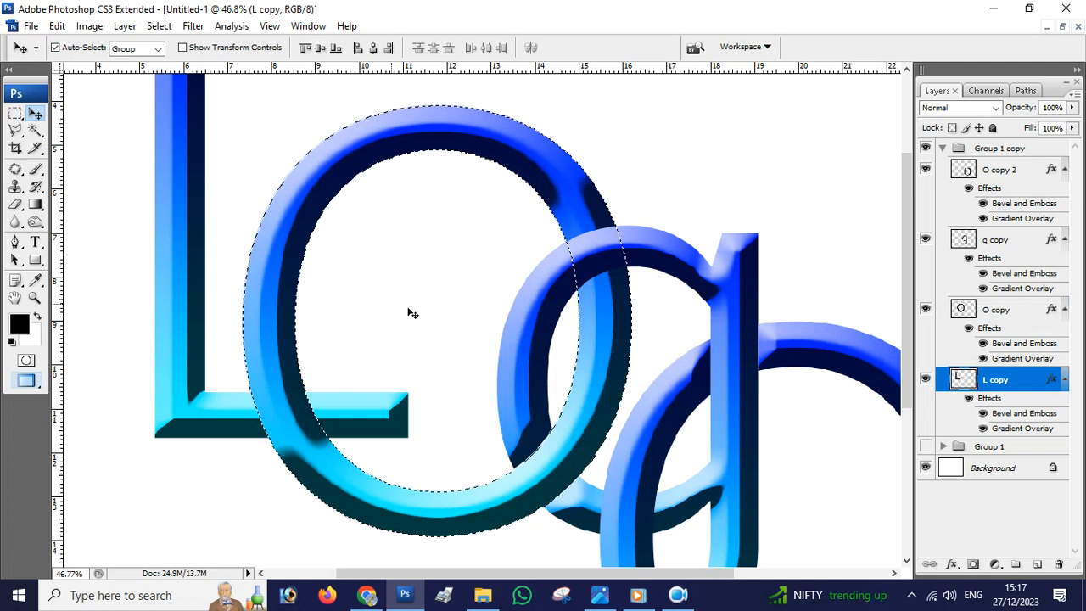
left_click(15, 205)
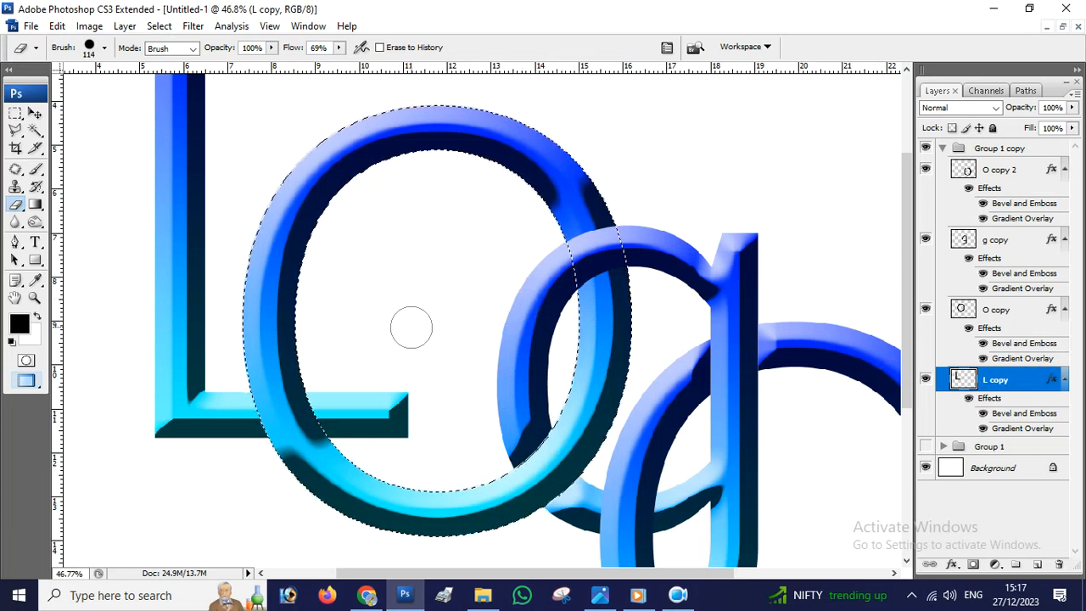
scroll(513, 355, "down", 3)
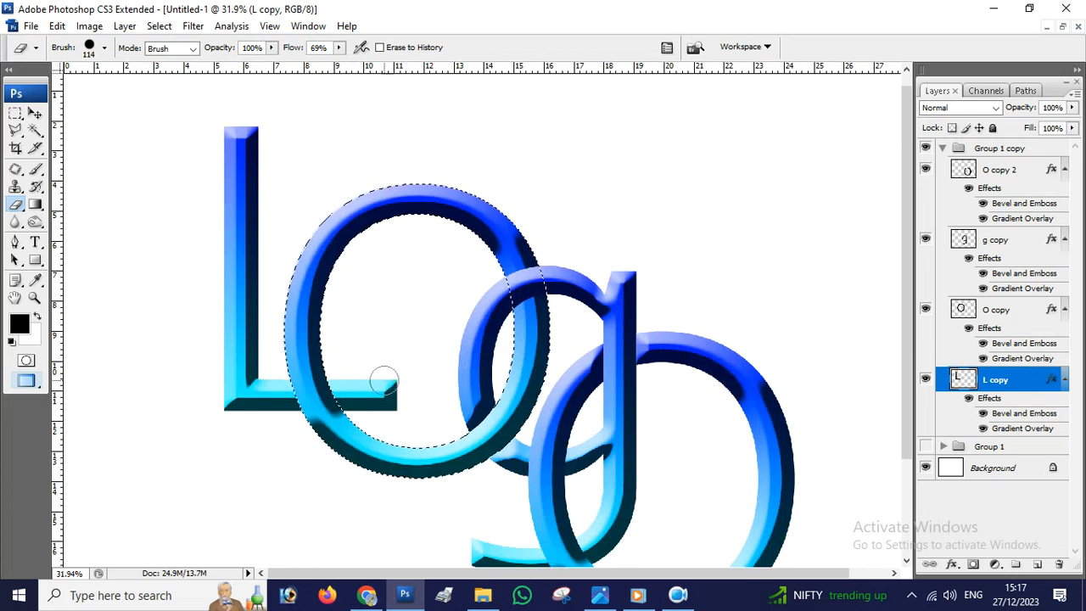
key("ctrl+d")
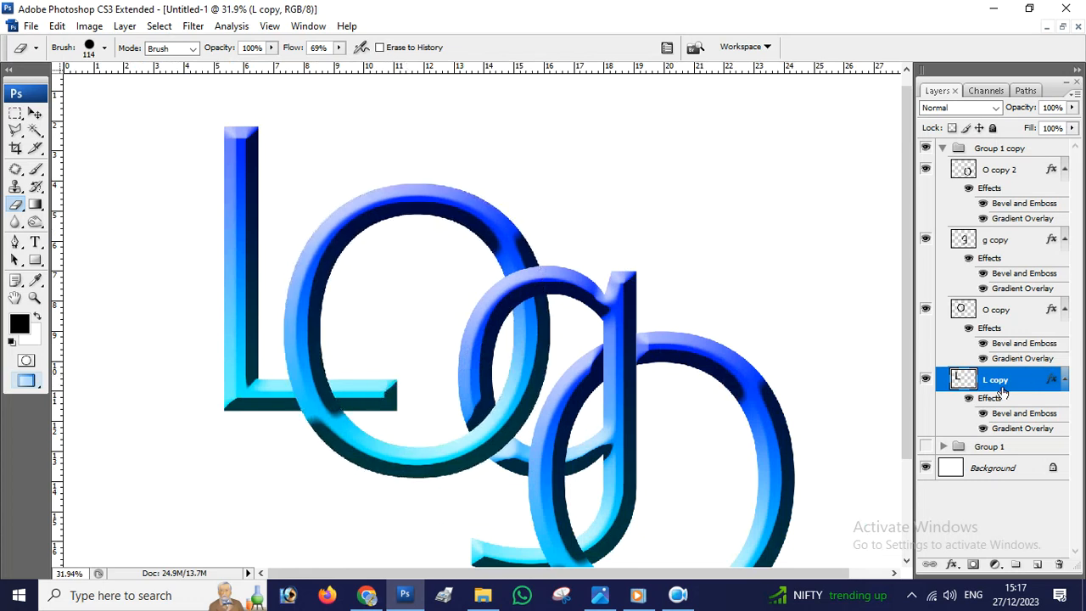
Step: Load the L copy layer's outline as a new selection
left_click(158, 26)
left_click(213, 282)
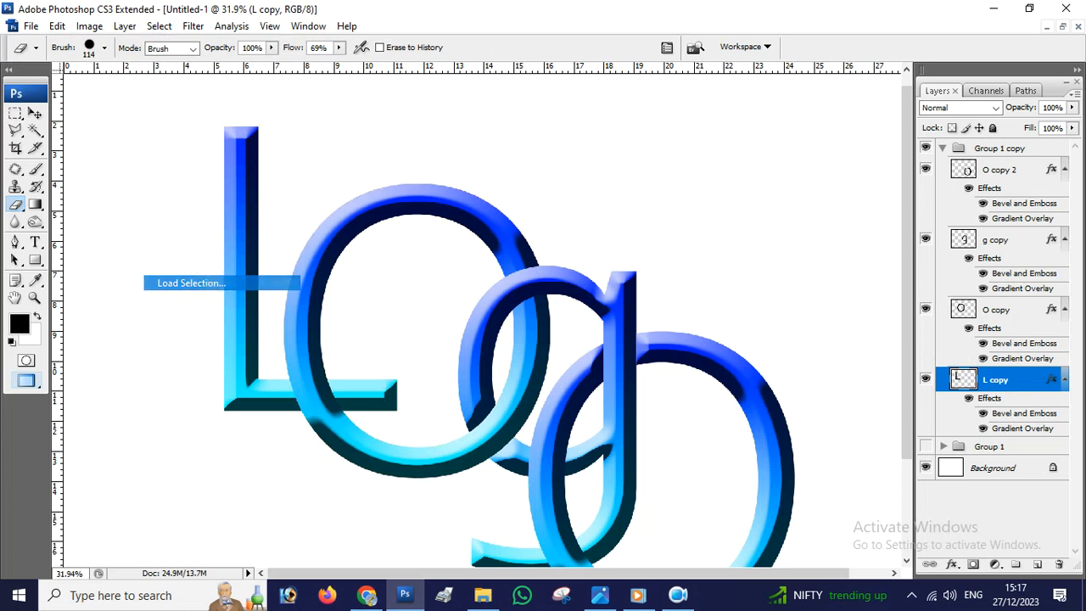
left_click(670, 163)
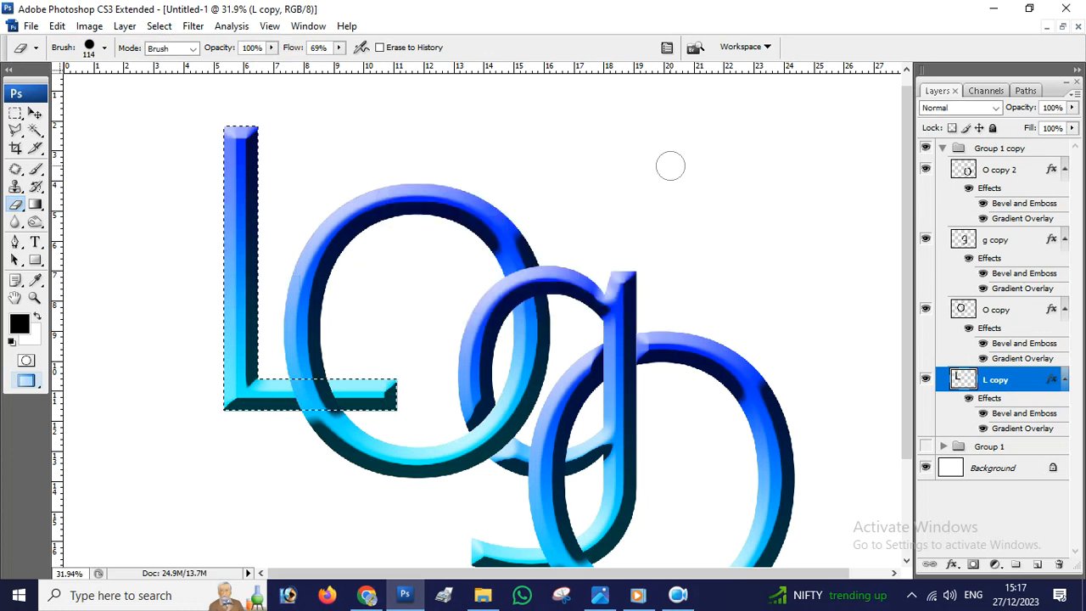
scroll(1023, 319, "up", 2)
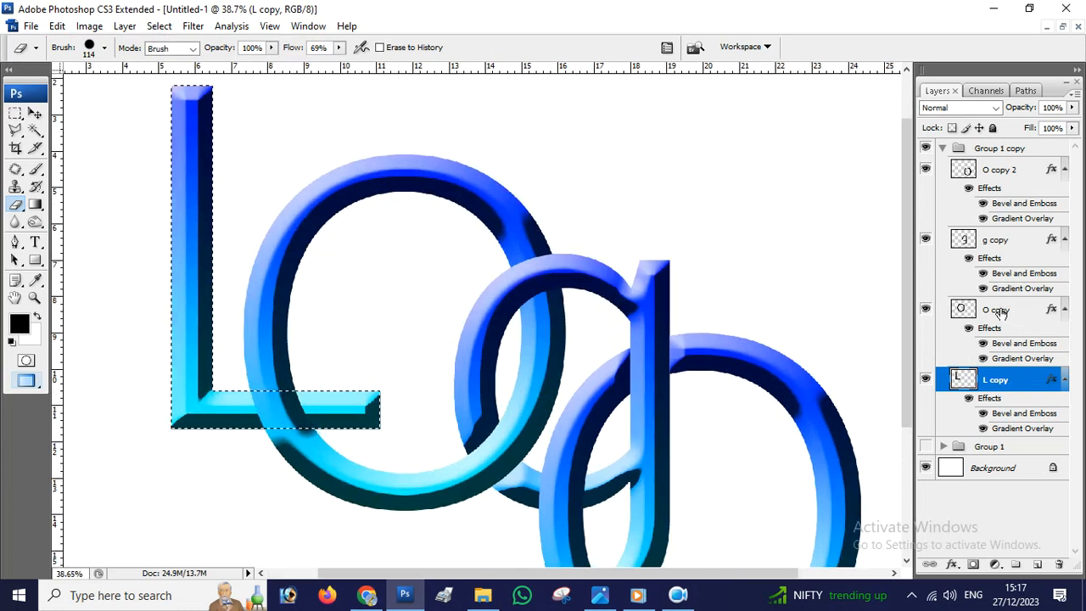
Step: Erase the O copy layer inside the L selection where the L's horizontal bar crosses it, and clear the selection
left_click(1001, 313)
scroll(275, 415, "up", 3)
mouse_move(275, 415)
left_mouse_down()
mouse_move(301, 398)
mouse_move(288, 444)
mouse_move(305, 435)
mouse_move(233, 426)
mouse_move(316, 430)
mouse_move(297, 430)
mouse_move(277, 401)
mouse_move(249, 398)
mouse_move(303, 406)
mouse_move(254, 404)
mouse_move(307, 437)
left_mouse_up()
key("ctrl+d")
Step: Examine the complete interlocked lettering on the full canvas
key("ctrl+minus")
key("ctrl+minus")
key("ctrl+minus")
key("ctrl+minus")
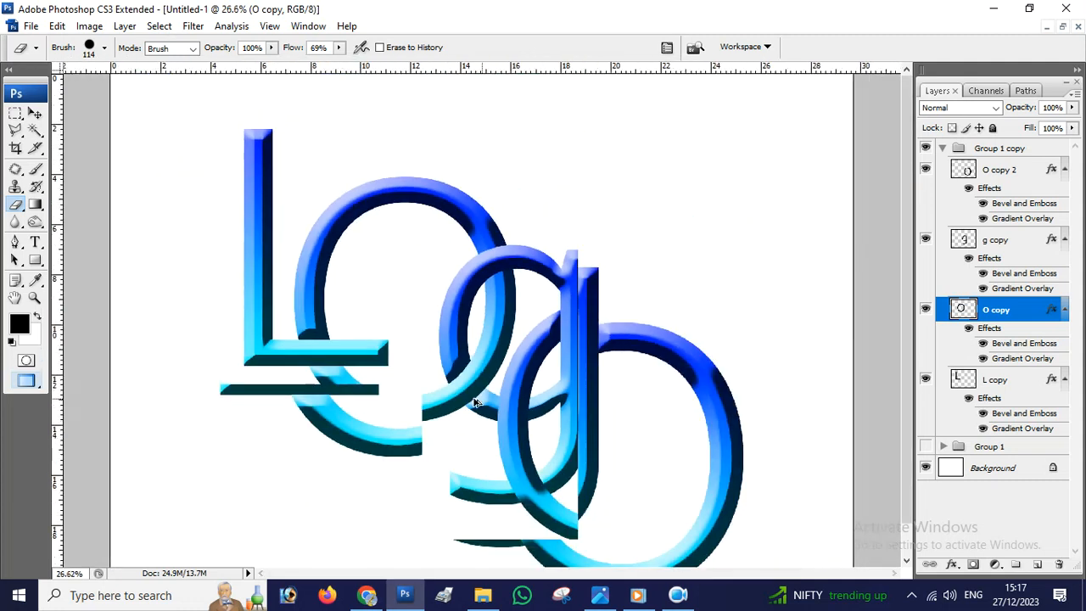
key("ctrl+0")
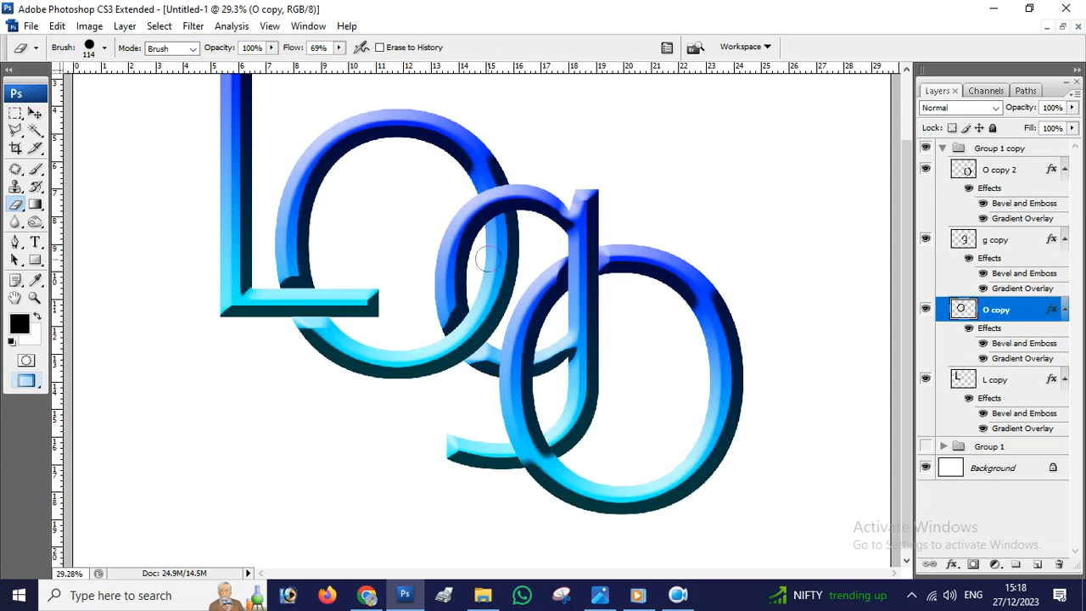
scroll(494, 264, "down", 3)
key("v")
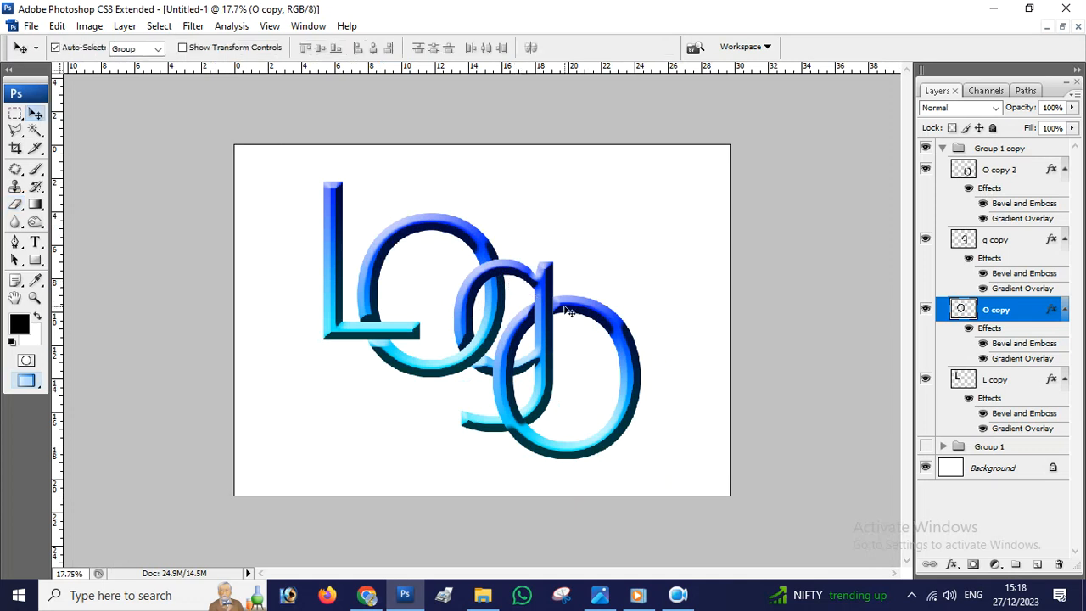
Step: Duplicate the Group 1 copy layer group that holds the interlocked letters
left_click(1010, 385, "shift")
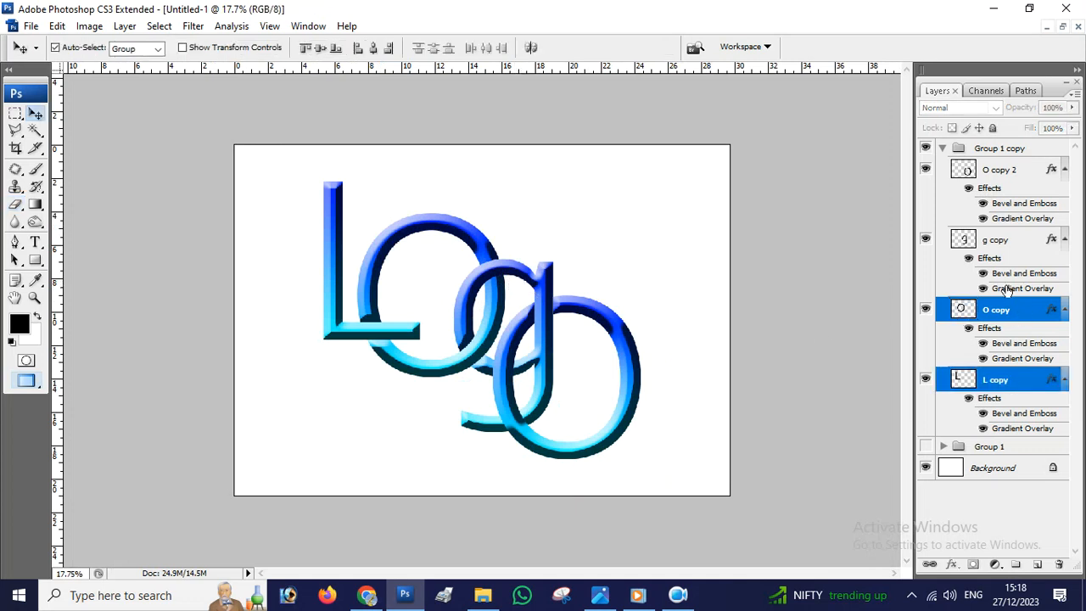
left_click(1004, 241, "shift")
left_click(1007, 168, "shift")
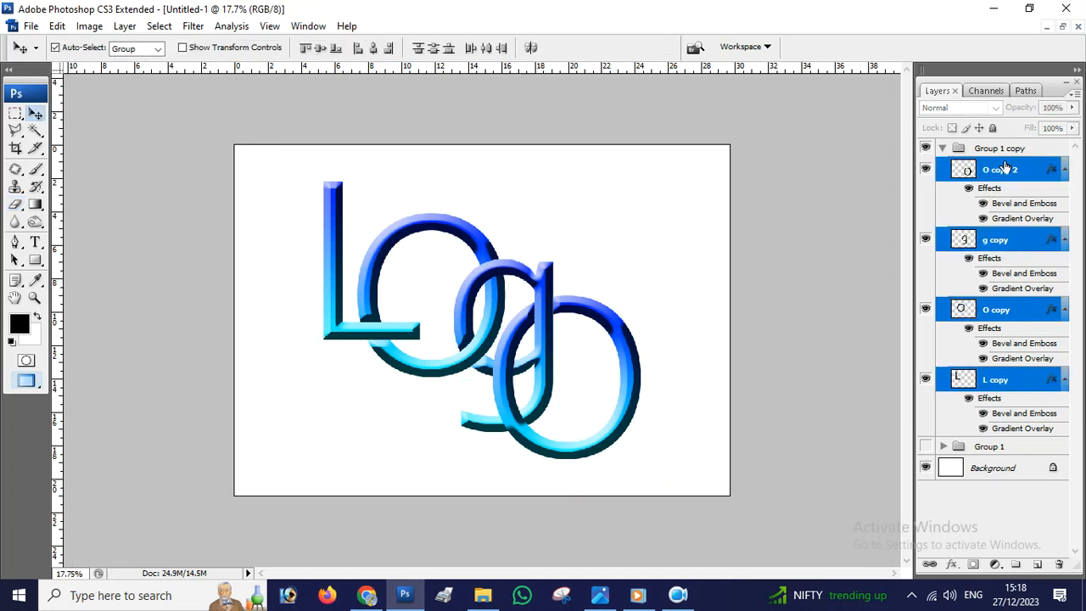
left_click(993, 149)
right_click(1000, 153)
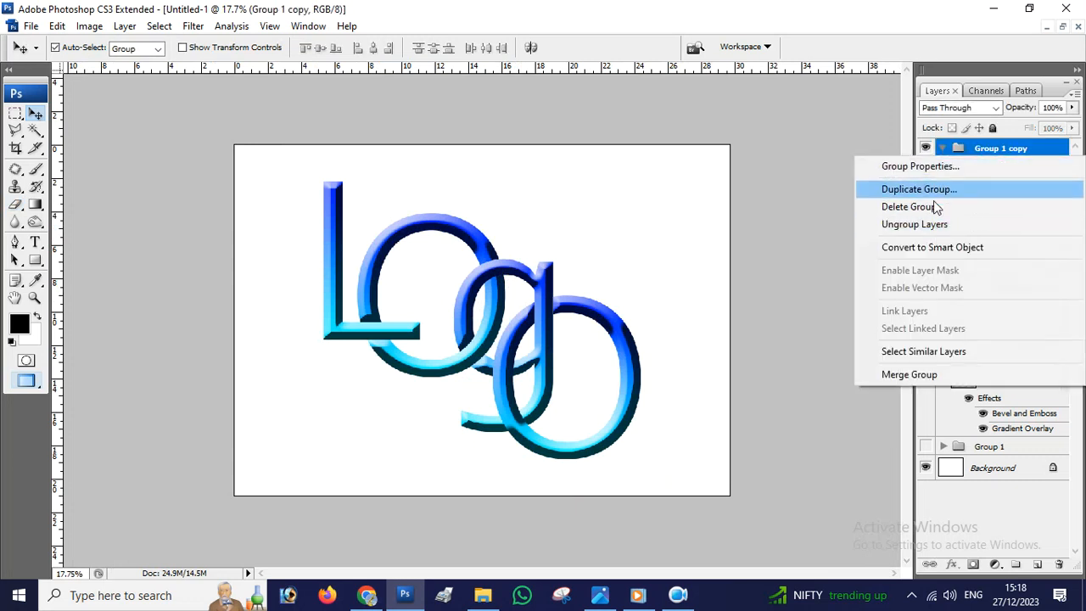
left_click(959, 190)
key("Return")
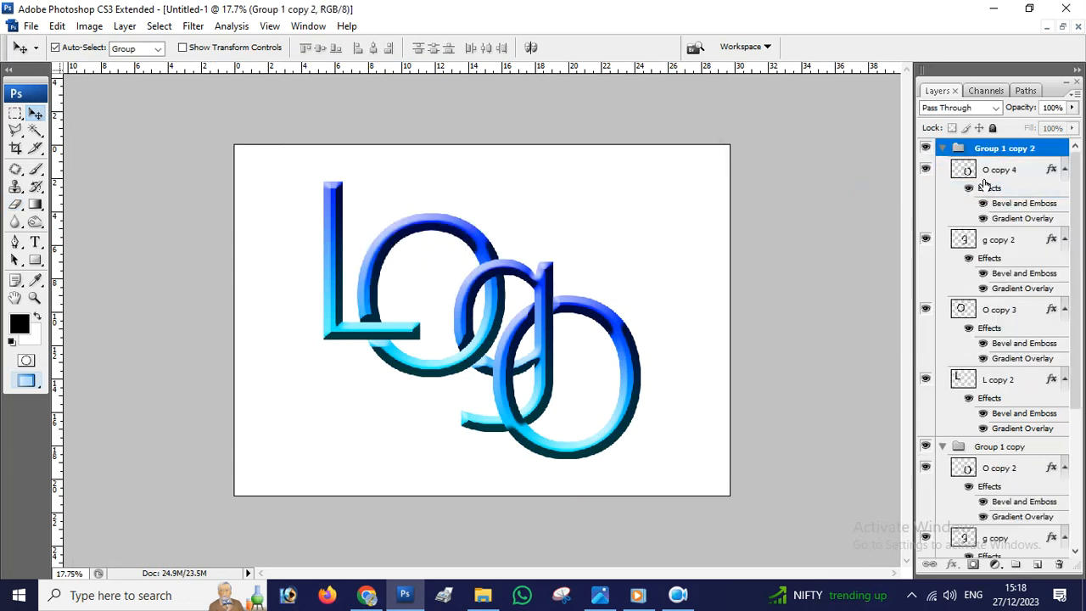
Step: Hide and collapse the Group 1 copy group, leaving only the duplicated group expanded
left_click(942, 148)
left_click(948, 168)
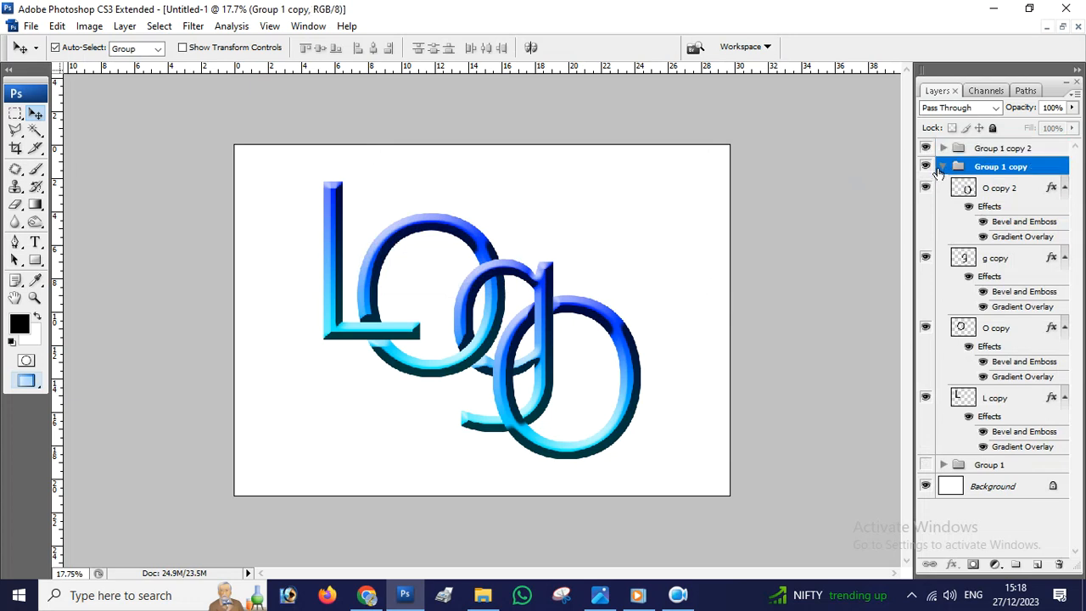
left_click(942, 167)
left_click(925, 167)
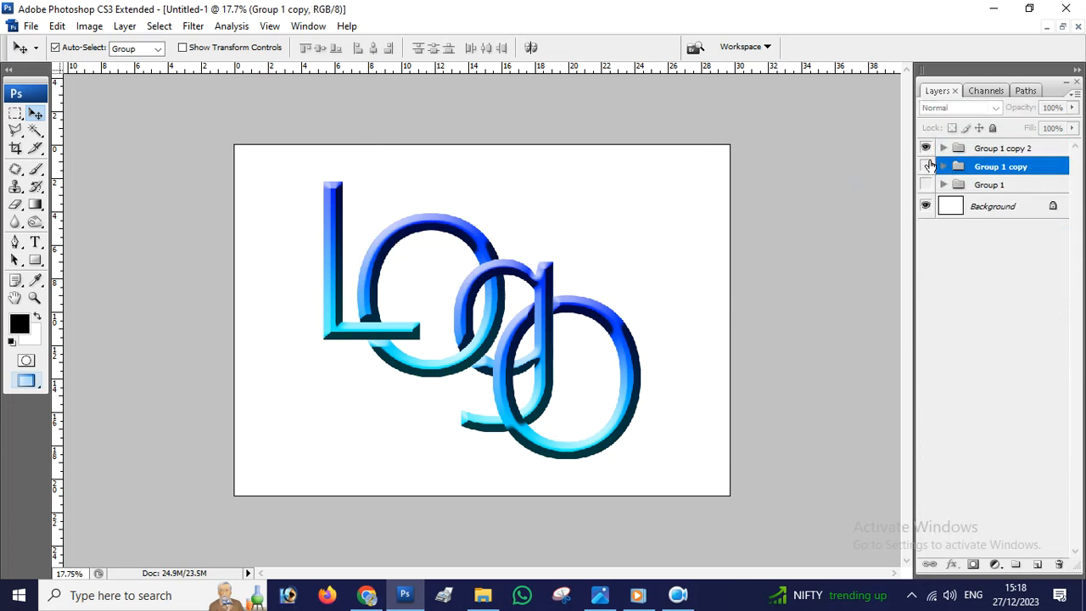
left_click(943, 149)
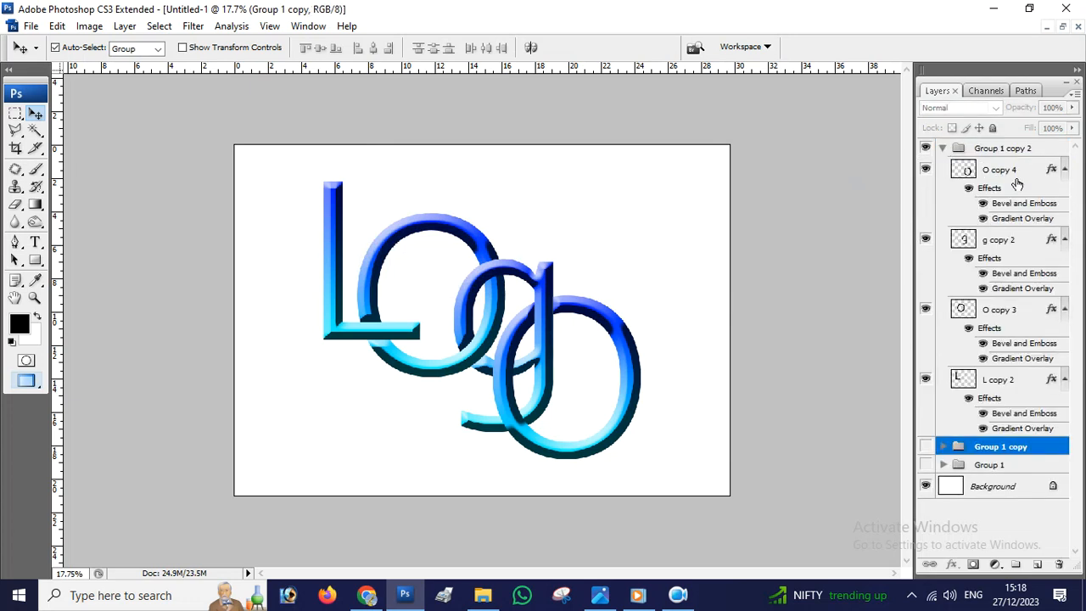
Step: Select the O copy 4, g copy 2, O copy 3 and L copy 2 layers together, without the Group 1 copy group
left_click(1003, 170)
left_click(964, 241, "ctrl")
left_click(1004, 243, "ctrl")
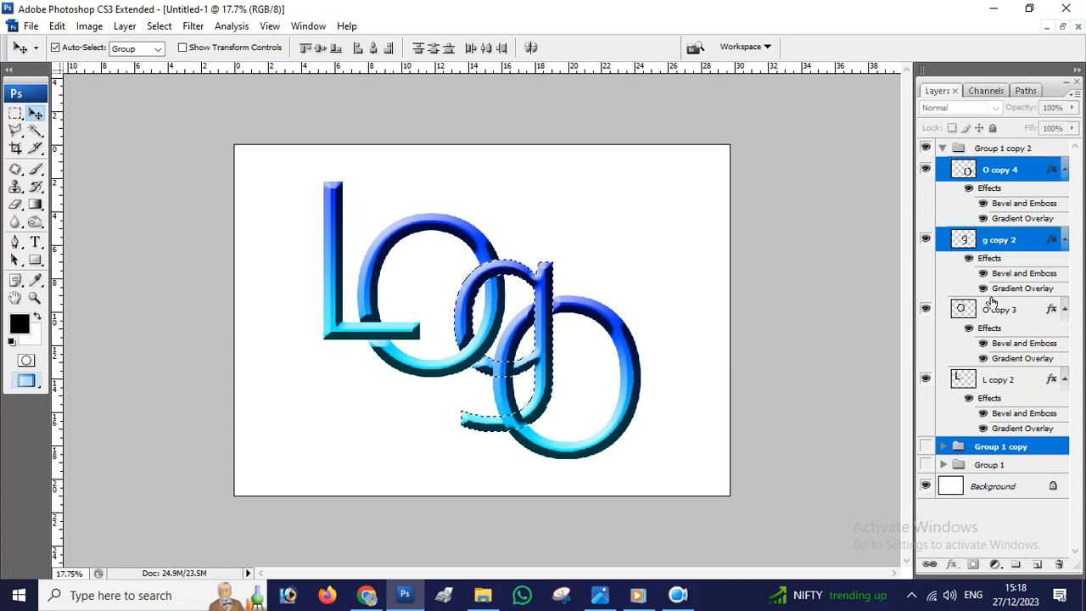
left_click(994, 308, "ctrl")
left_click(994, 383, "ctrl")
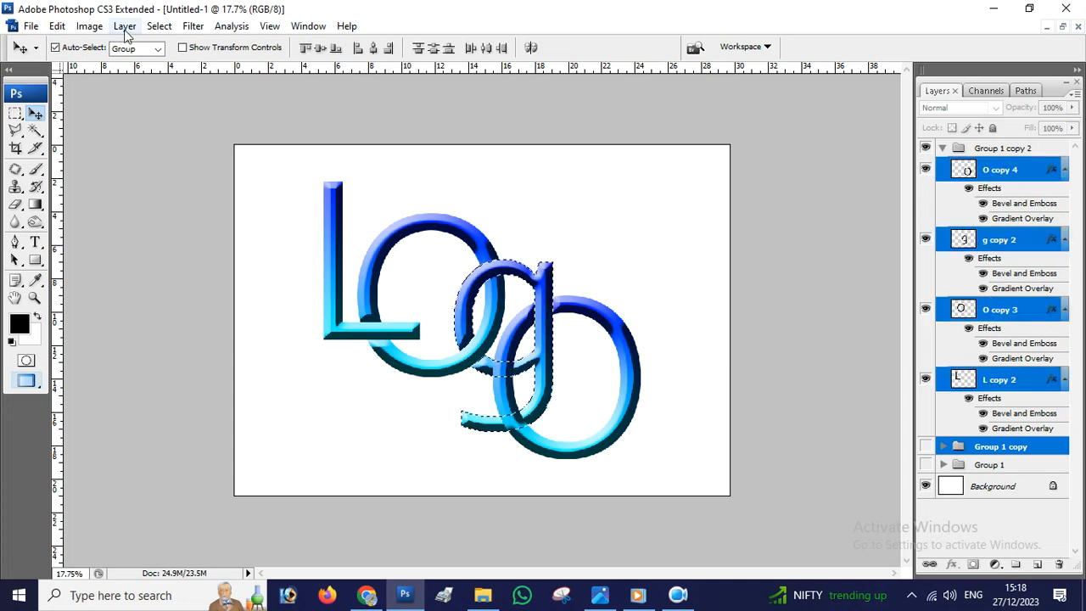
left_click(975, 447, "ctrl")
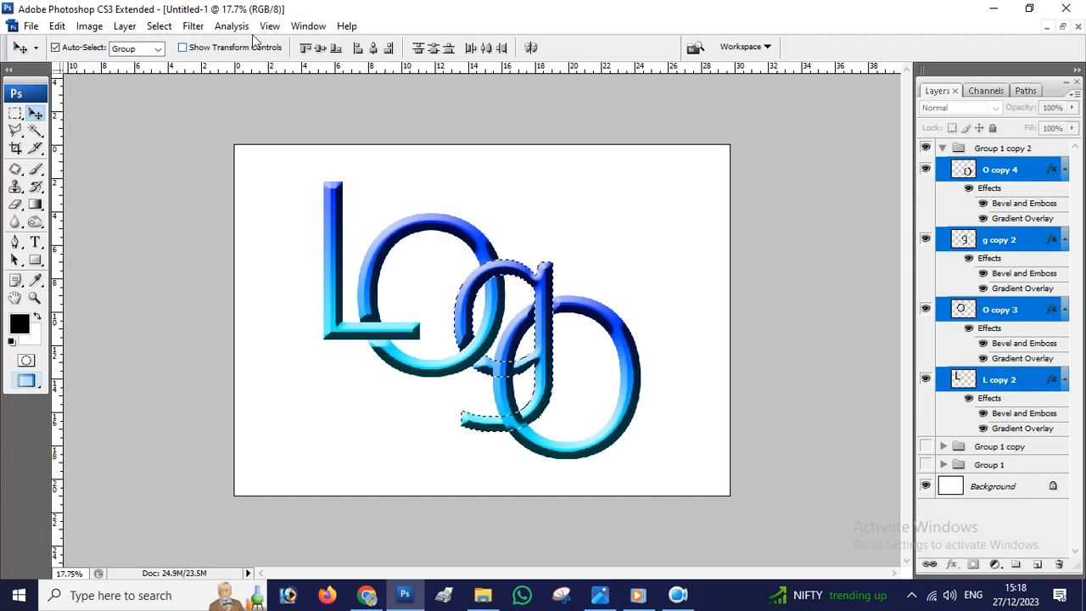
left_click(125, 25)
left_click(157, 576)
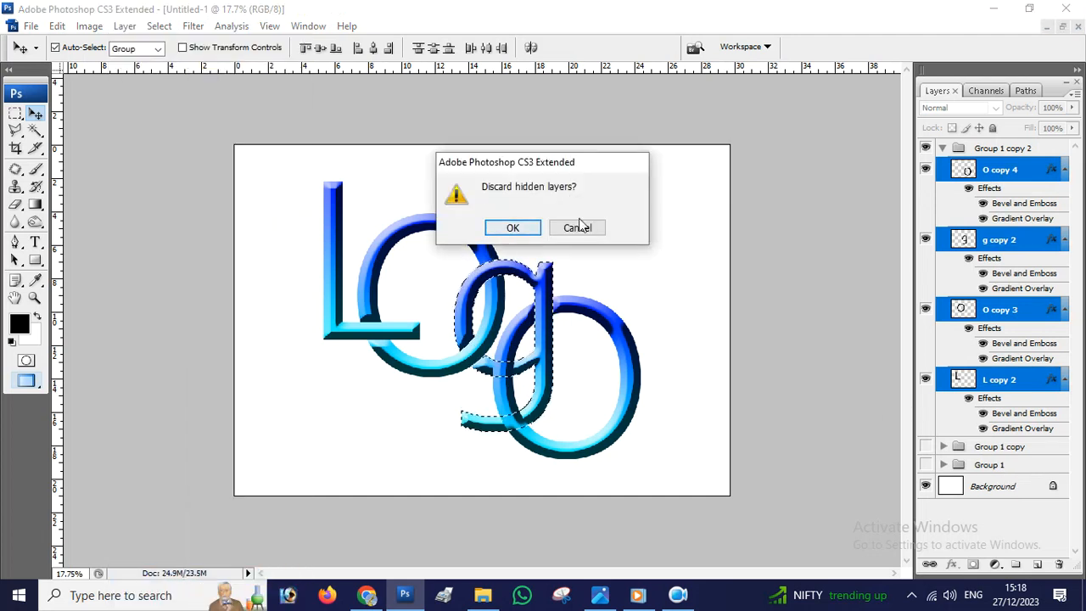
left_click(582, 228)
Step: Merge the four selected letter layers into one, check it by toggling its visibility, and clear the selection
left_click(125, 25)
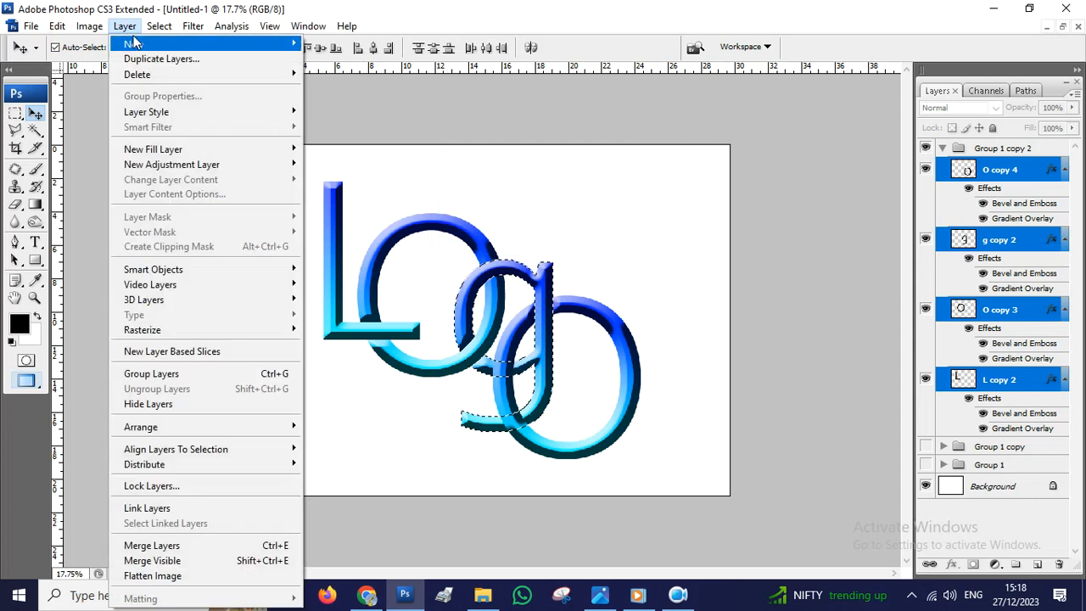
left_click(218, 548)
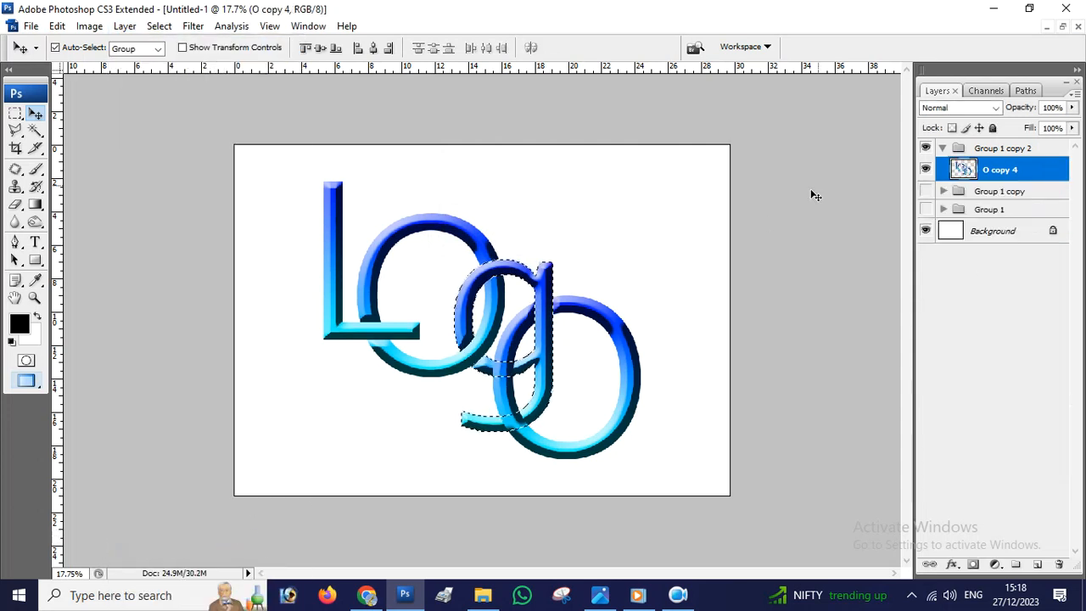
left_click(926, 169)
left_click(926, 169)
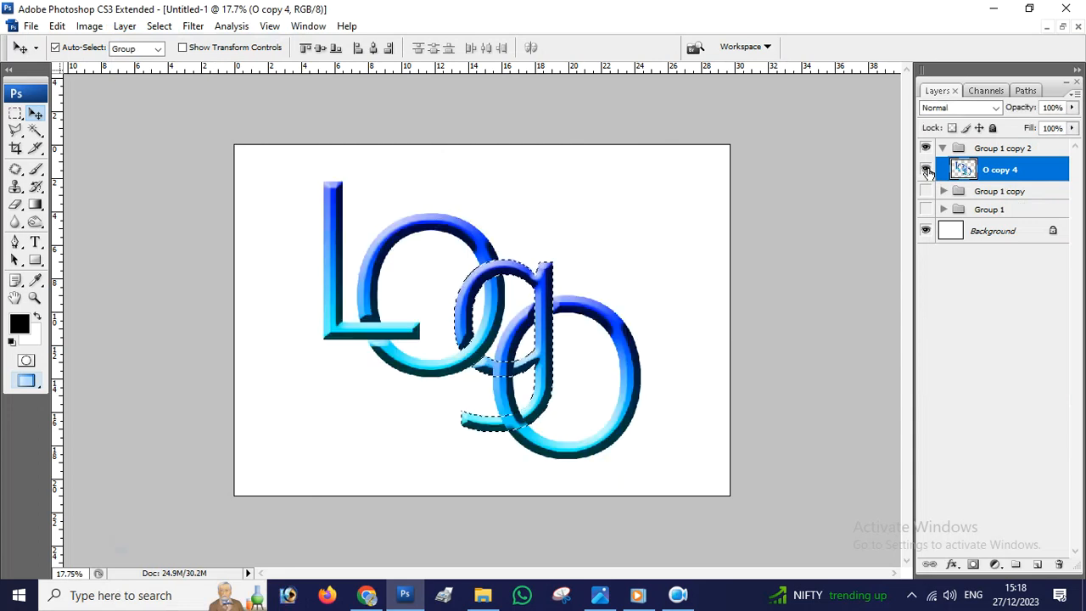
left_click(926, 168)
left_click(925, 169)
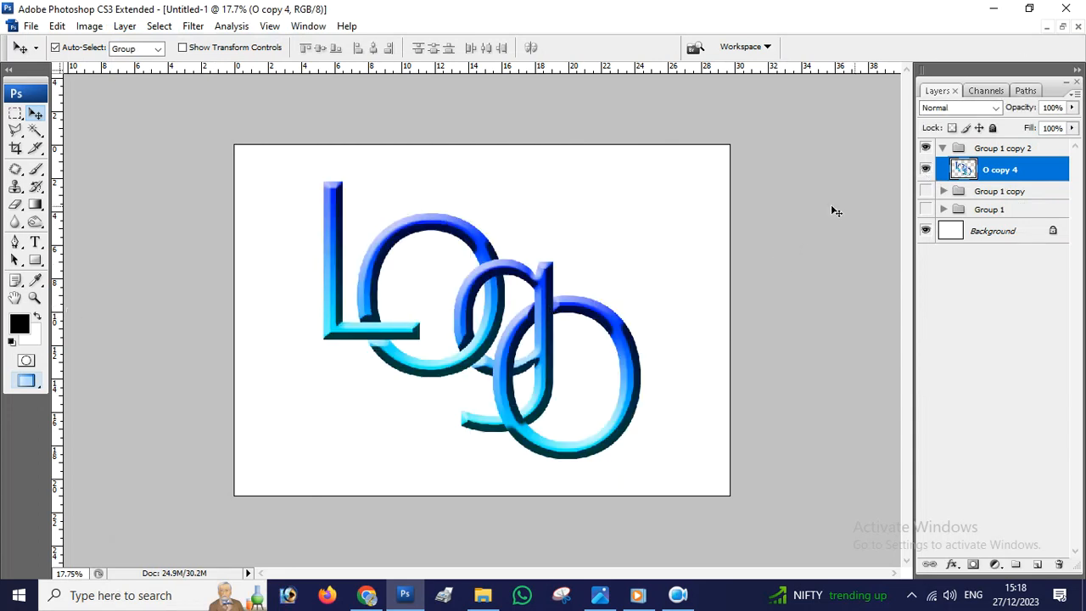
Step: Fill the Background layer with a reversed radial gradient, cyan at the canvas centre behind the lettering and blue at the edges
left_click(984, 232)
left_click(35, 205)
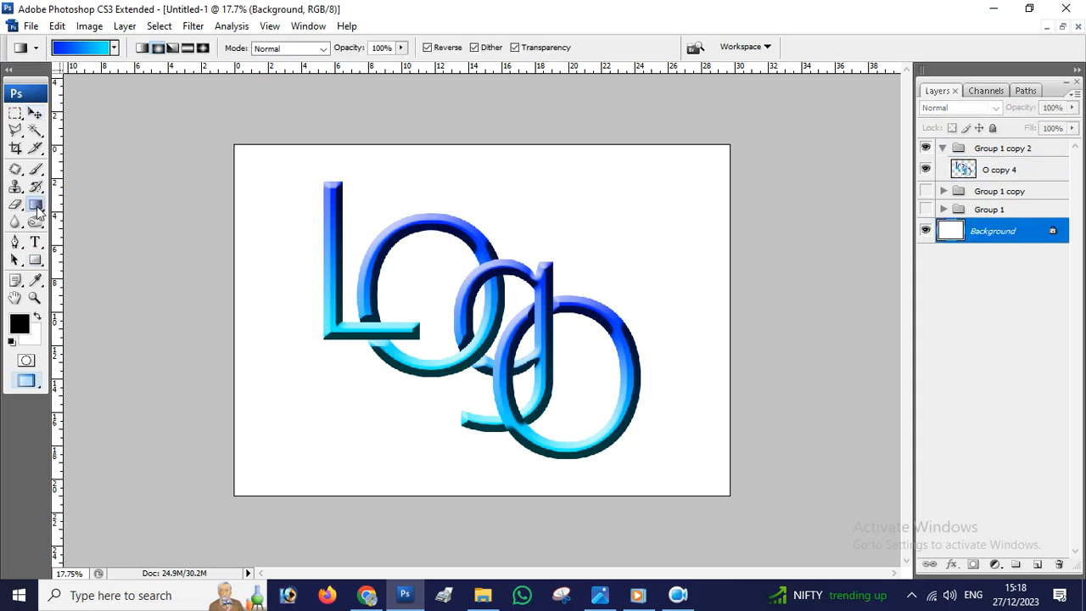
left_click_drag(627, 176, 307, 449)
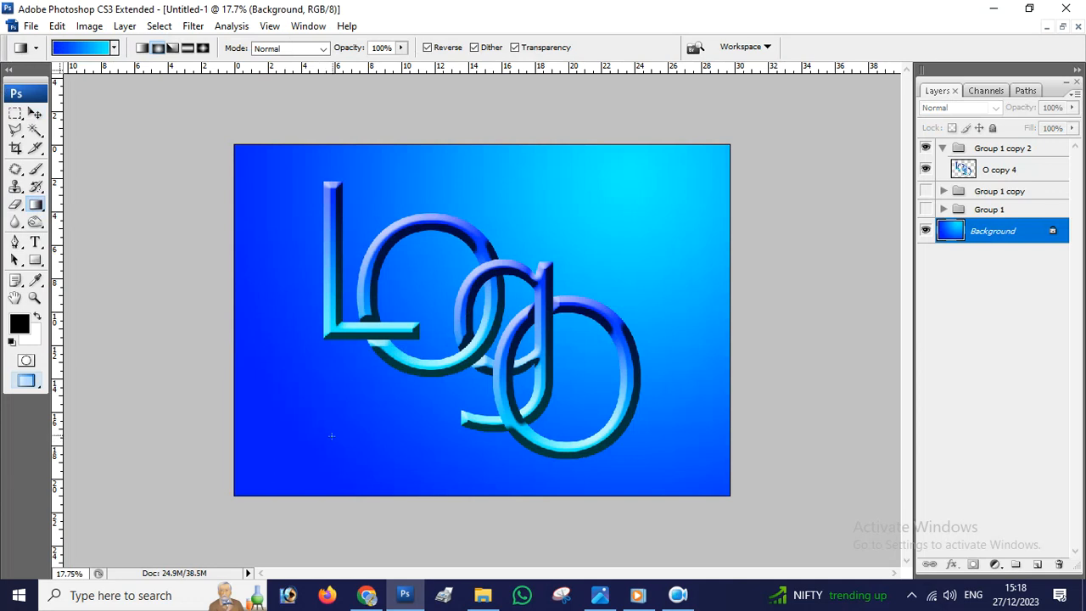
left_click_drag(402, 300, 657, 428)
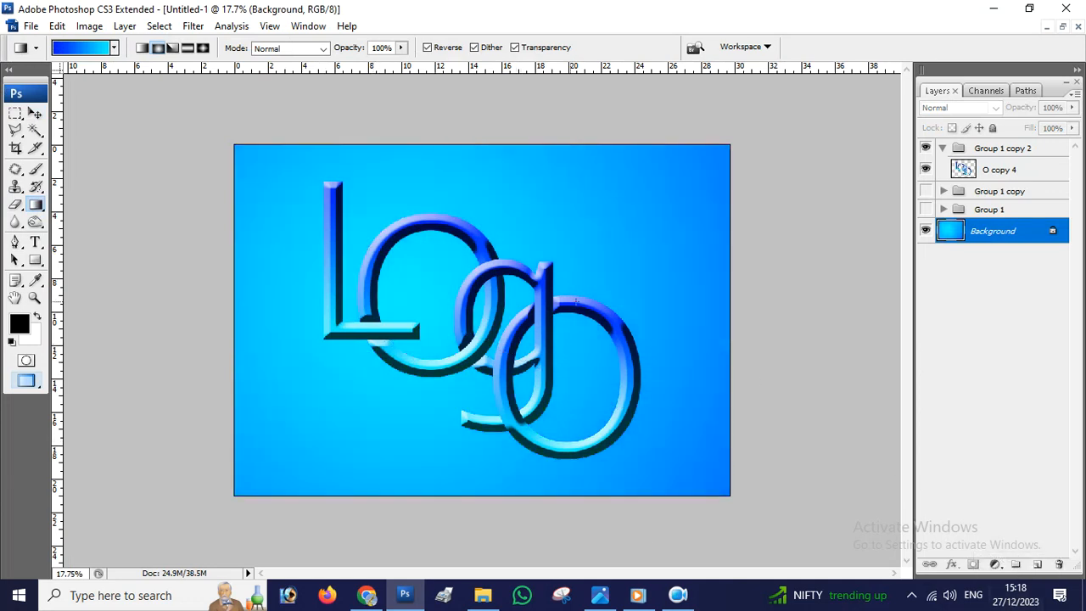
left_click_drag(500, 320, 643, 537)
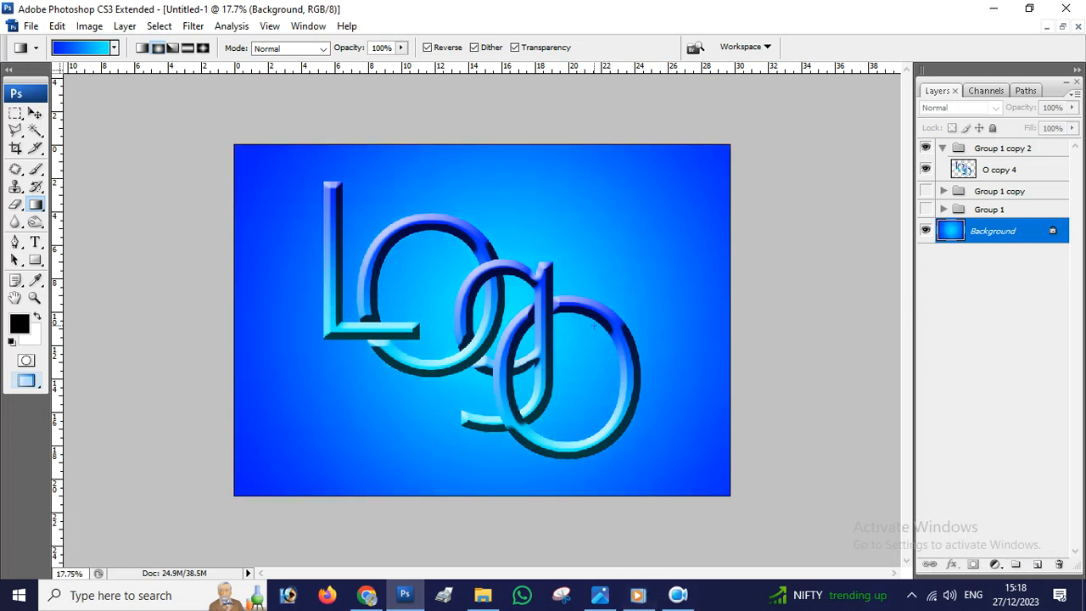
left_click(35, 113)
Step: Add a white outside Stroke of 24 px to the merged lettering layer
scroll(461, 303, "up", 1)
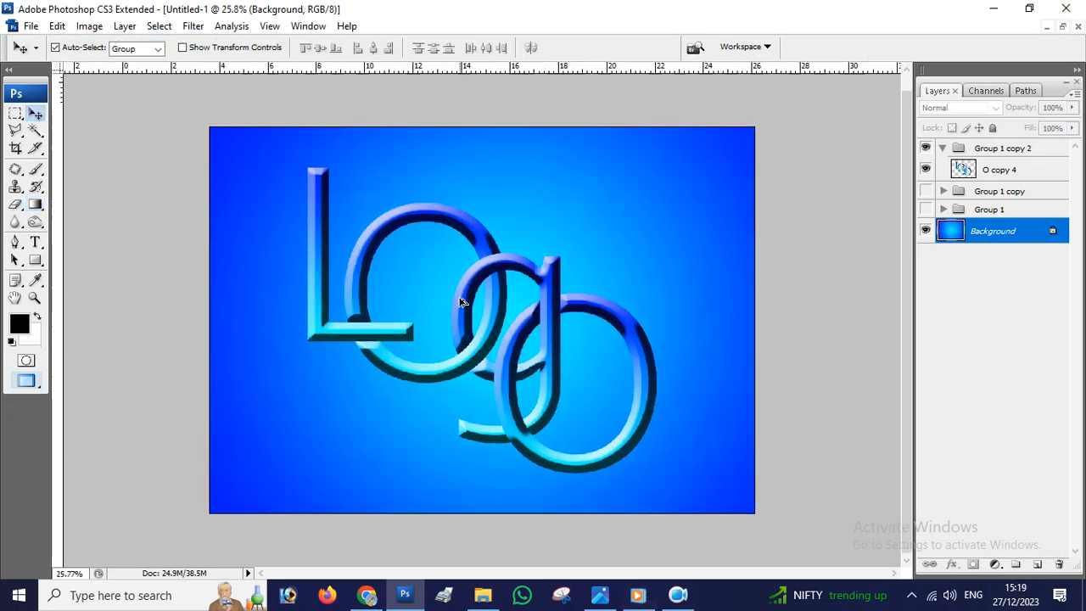
scroll(469, 312, "down", 1)
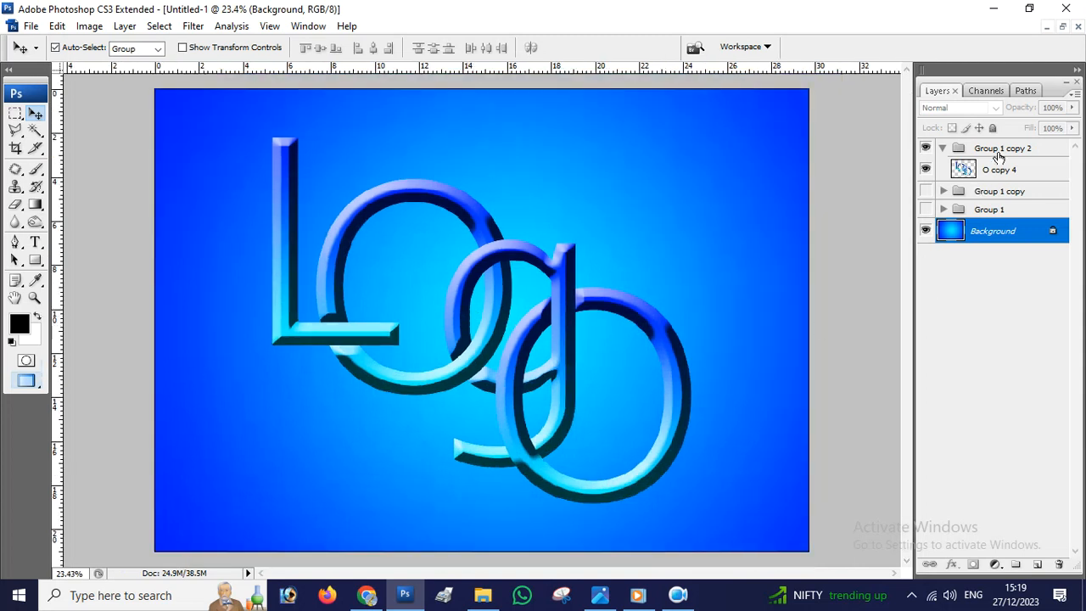
left_click(978, 174)
left_click(951, 565)
left_click(959, 556)
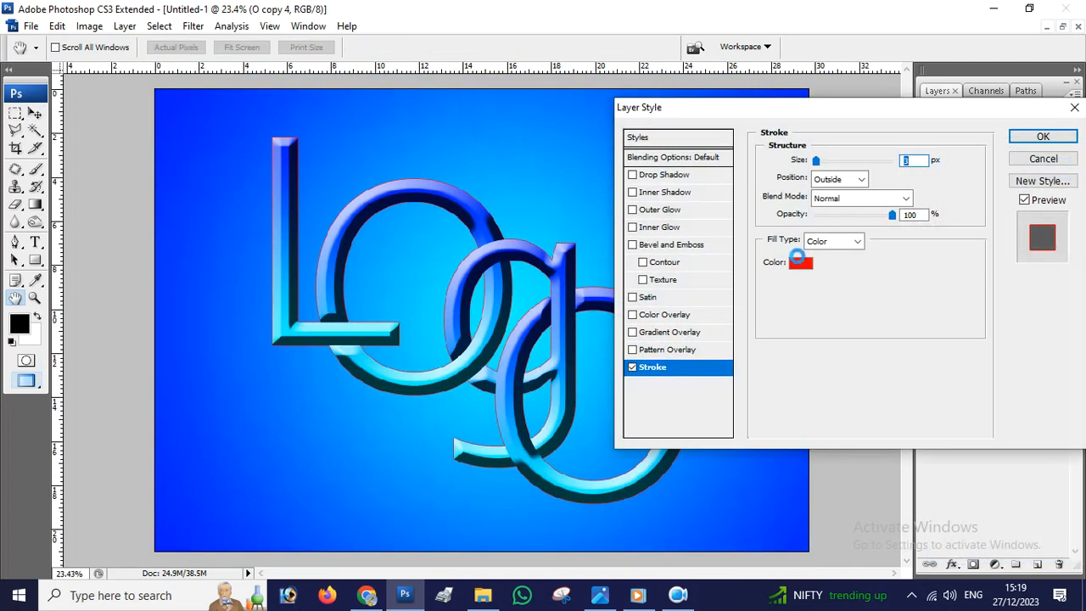
left_click(800, 263)
left_click_drag(800, 263, 637, 119)
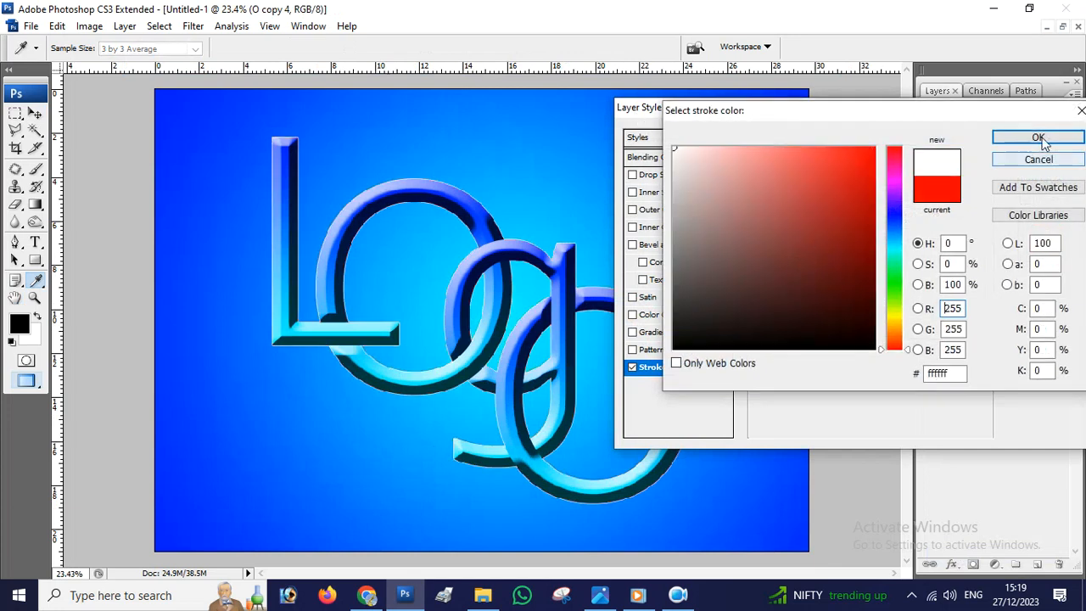
left_click(1039, 137)
mouse_move(823, 162)
left_mouse_down()
mouse_move(813, 167)
mouse_move(830, 170)
left_mouse_up()
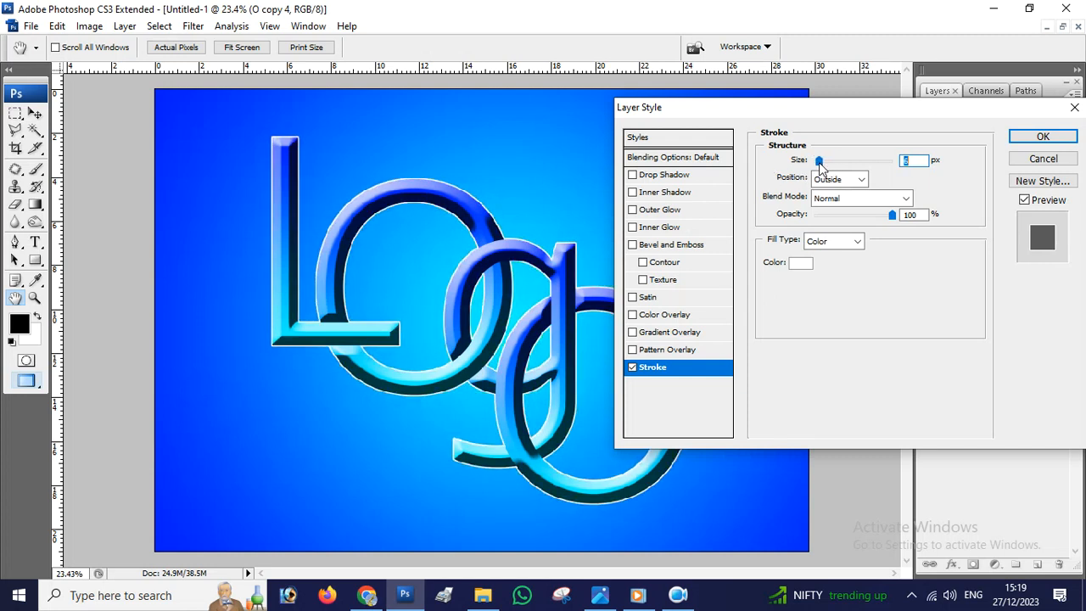
Step: Change the stroke's fill type to Gradient and open its gradient for editing
left_click(834, 241)
left_click(836, 271)
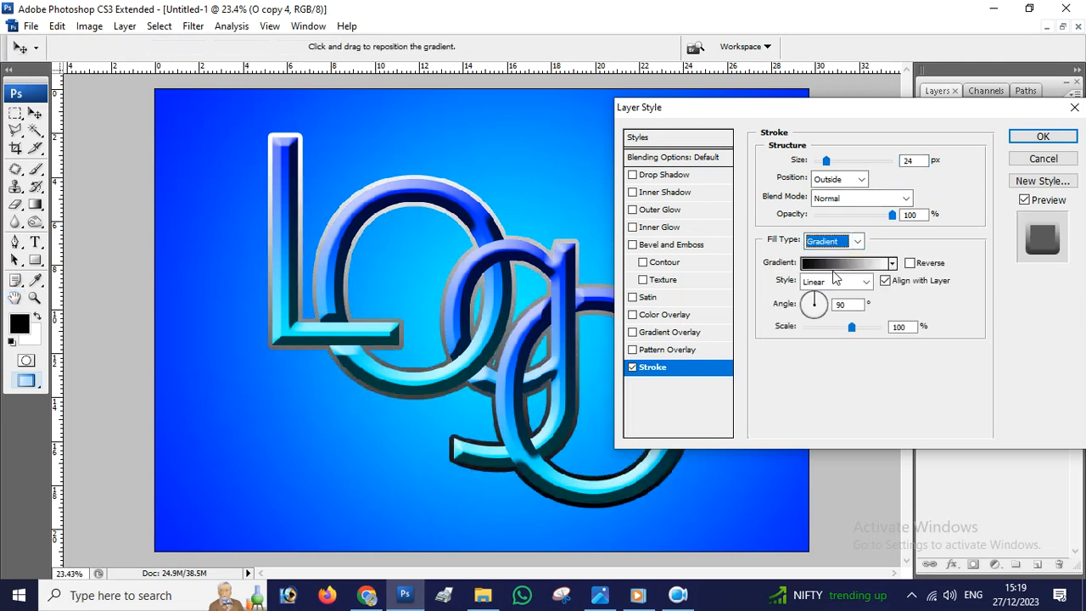
left_click(844, 264)
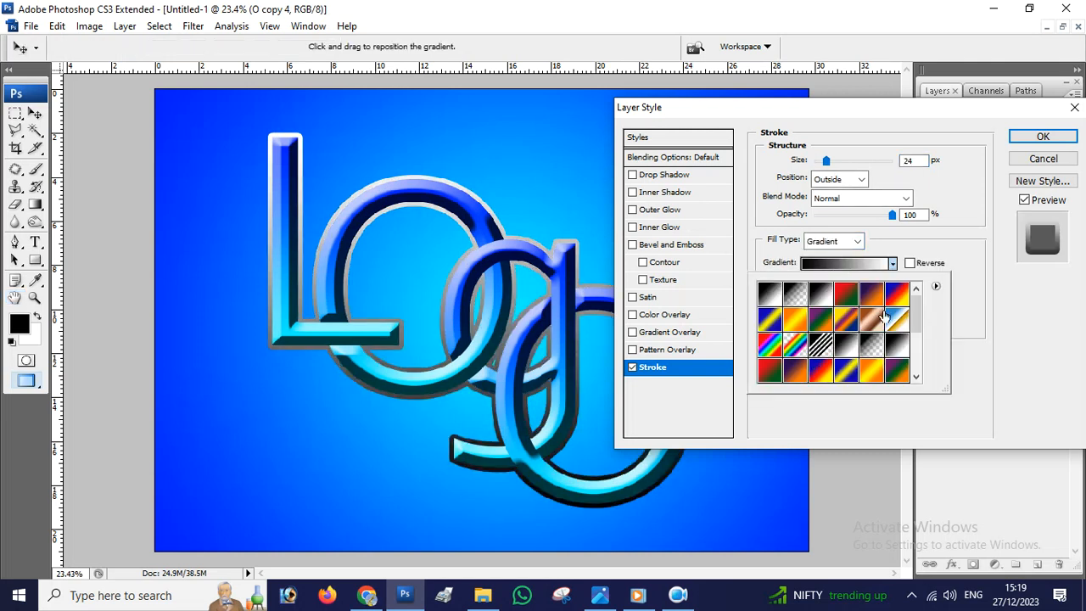
scroll(885, 316, "down", 4)
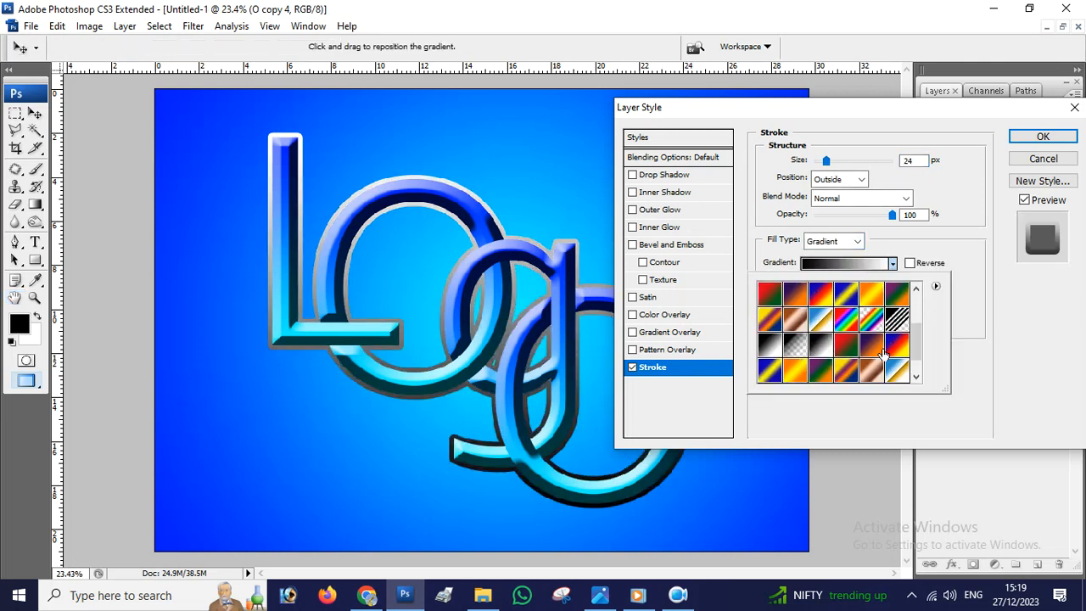
left_click(984, 316)
left_click(849, 264)
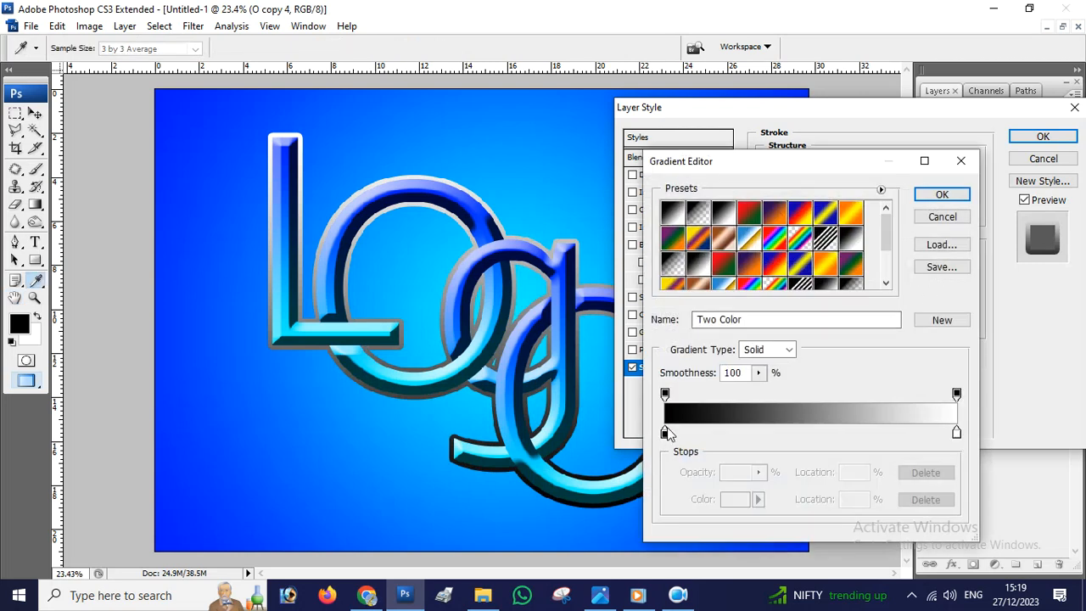
Step: Try to sample the background's dark blue corner as the stroke gradient's starting colour
double_click(666, 434)
left_click(174, 528)
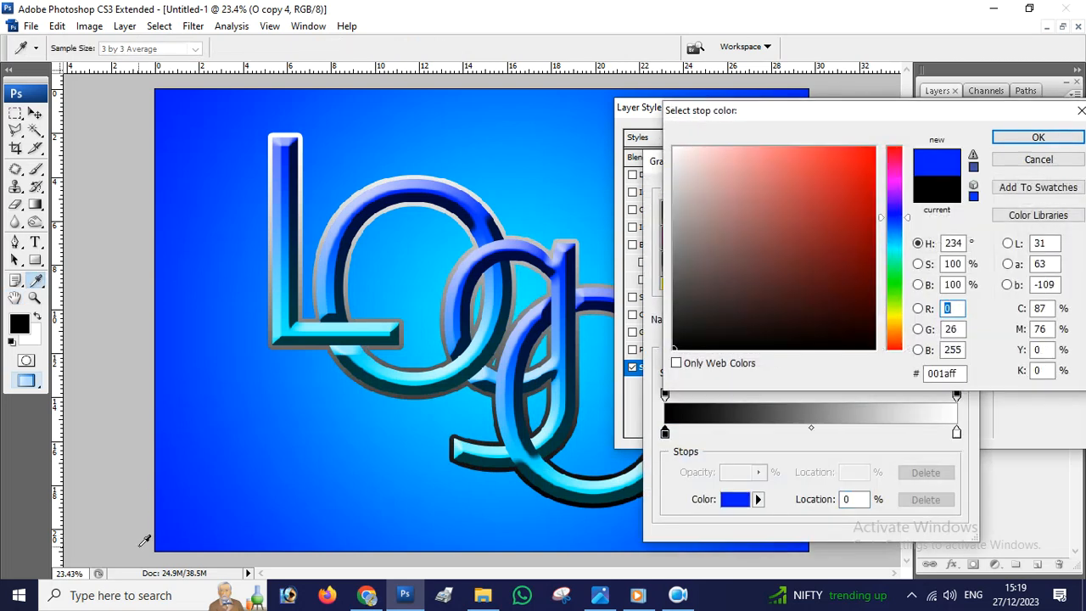
left_click(148, 536)
left_click(177, 533)
left_click(151, 556)
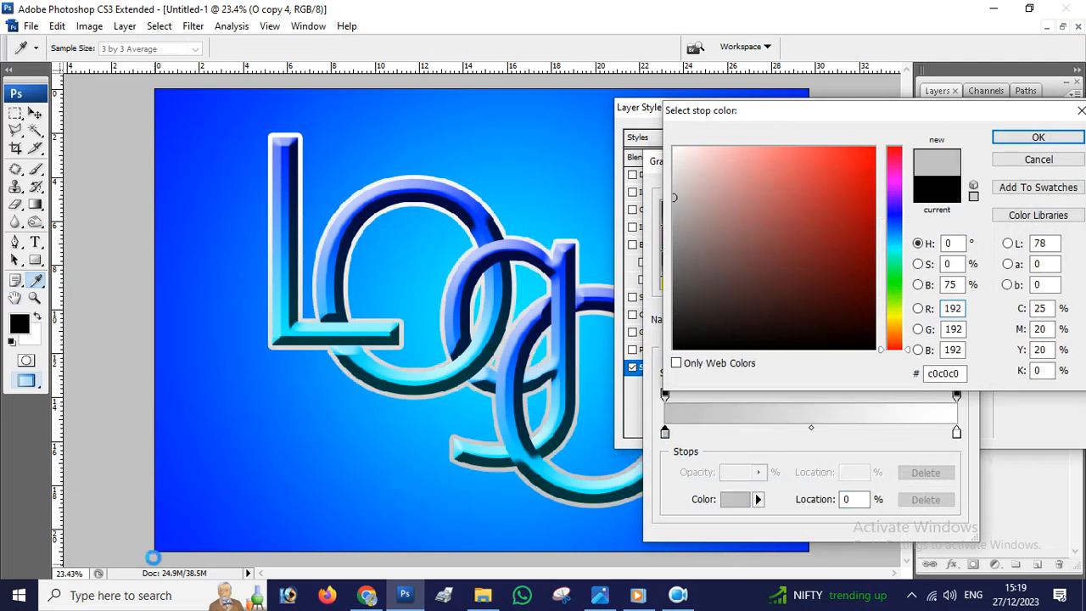
left_click(1038, 137)
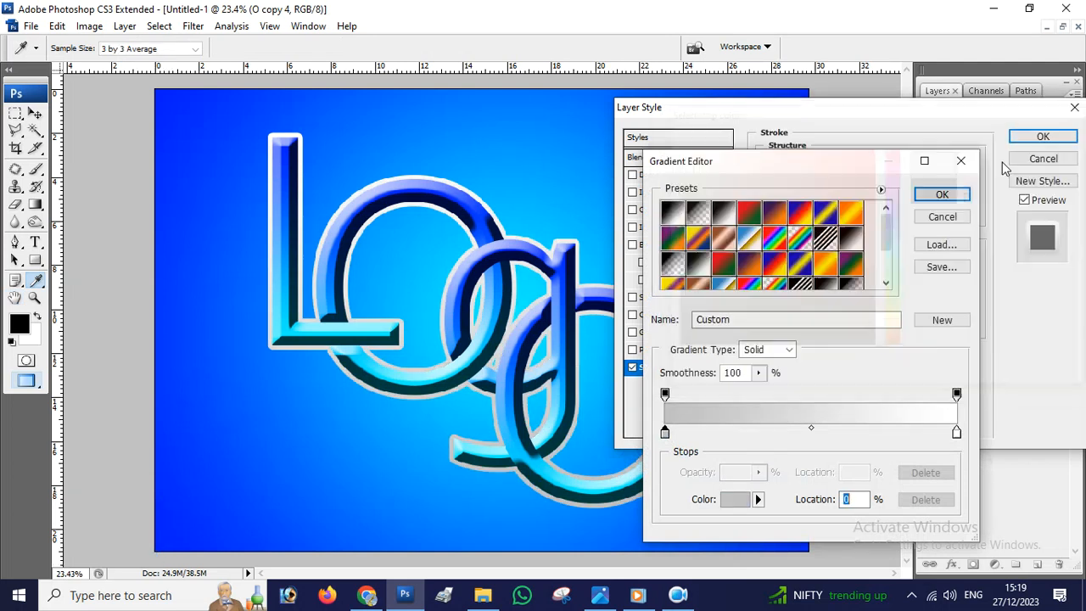
Step: Set the stroke gradient's starting colour stop to blue 0024ff
double_click(665, 434)
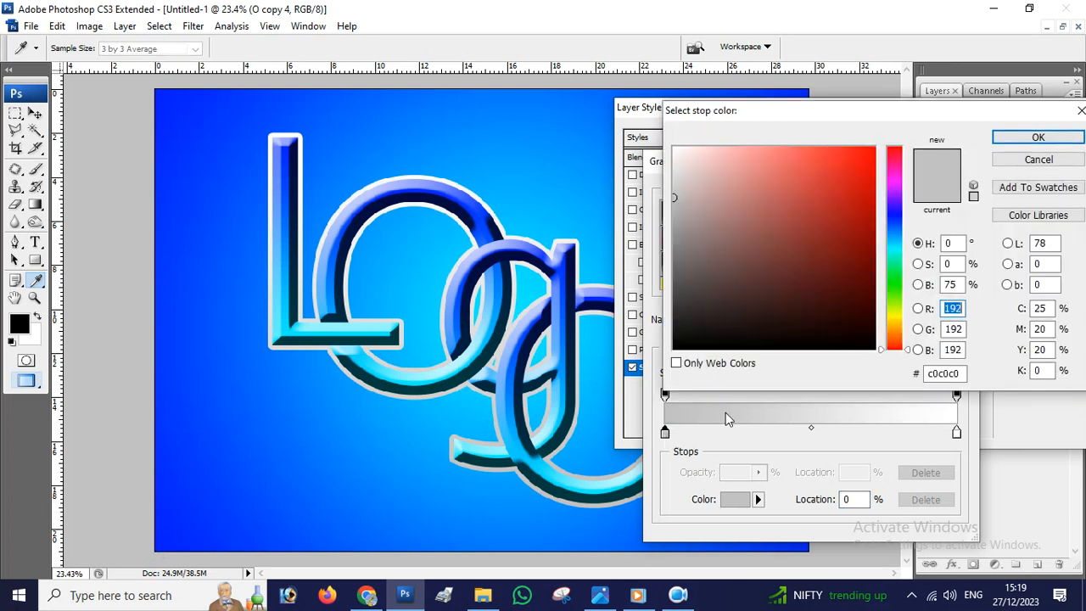
left_click(893, 220)
left_click(874, 149)
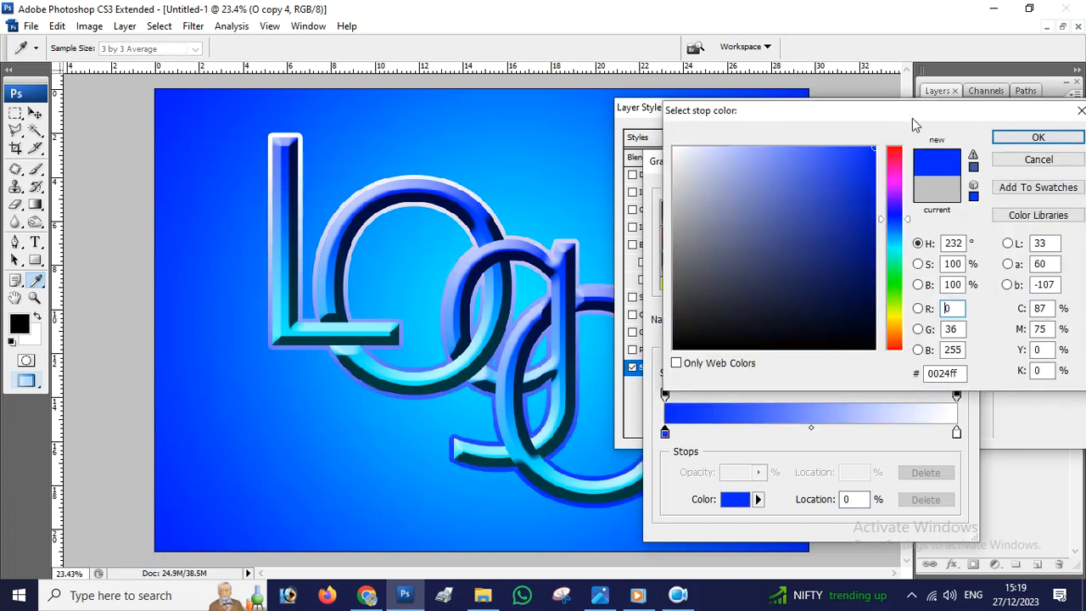
left_click(1038, 138)
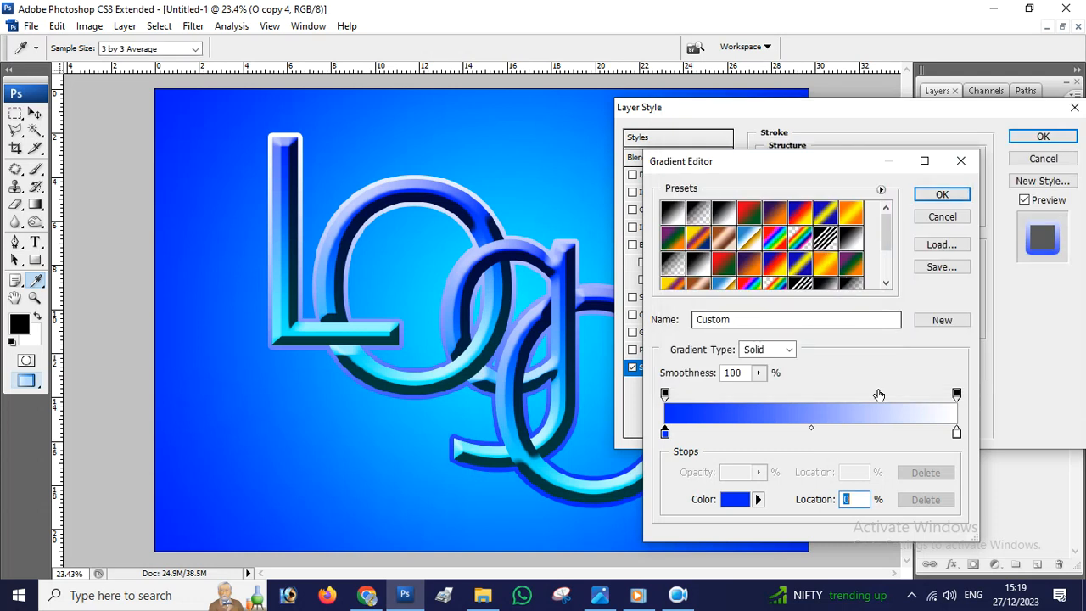
Step: Set the stroke gradient's ending colour stop to the light cyan-blue sampled from the background inside the lettering, and accept the gradient
double_click(957, 434)
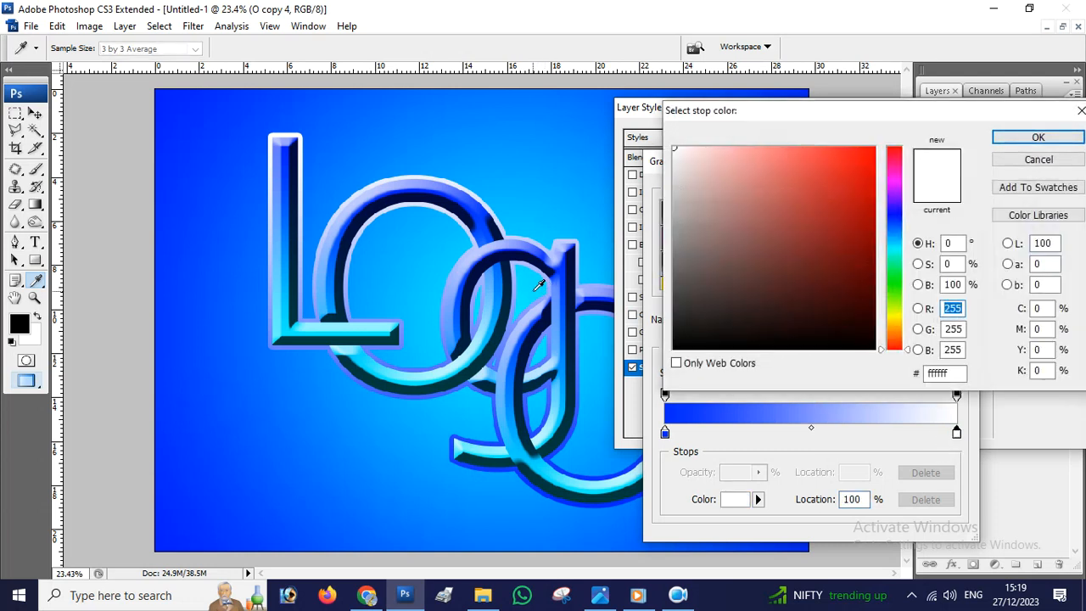
left_click(538, 286)
left_click(1058, 137)
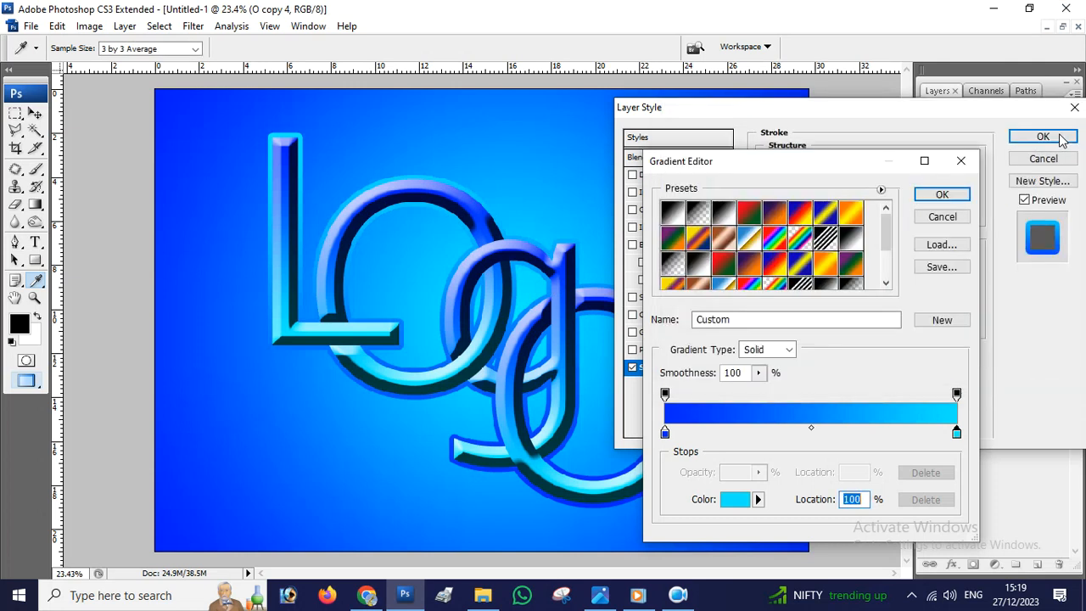
left_click(942, 195)
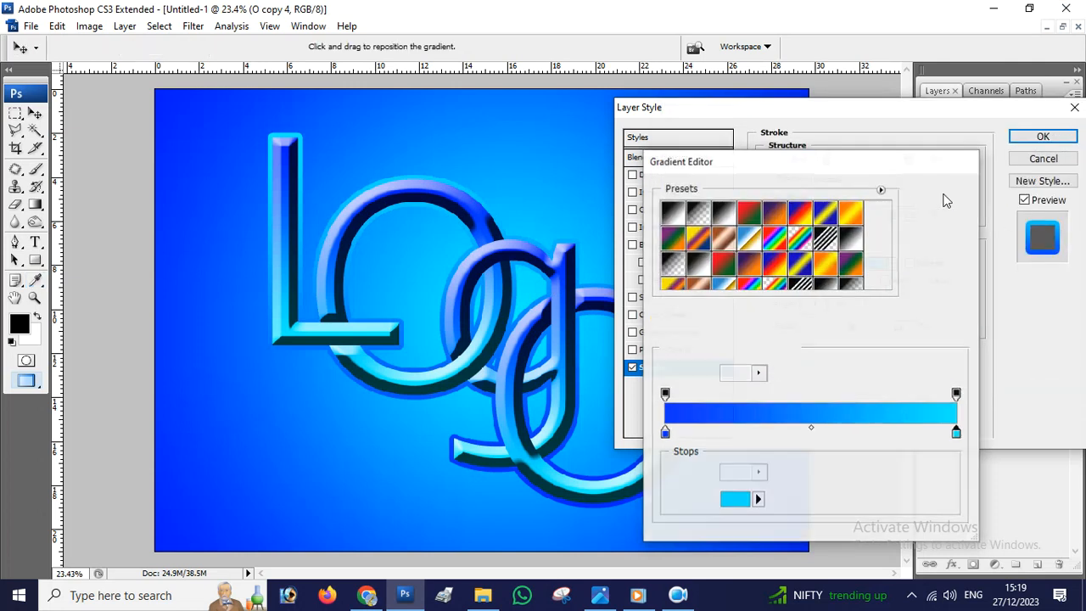
Step: Reverse the stroke's gradient and reduce the stroke size to 1 px
left_click_drag(830, 160, 820, 163)
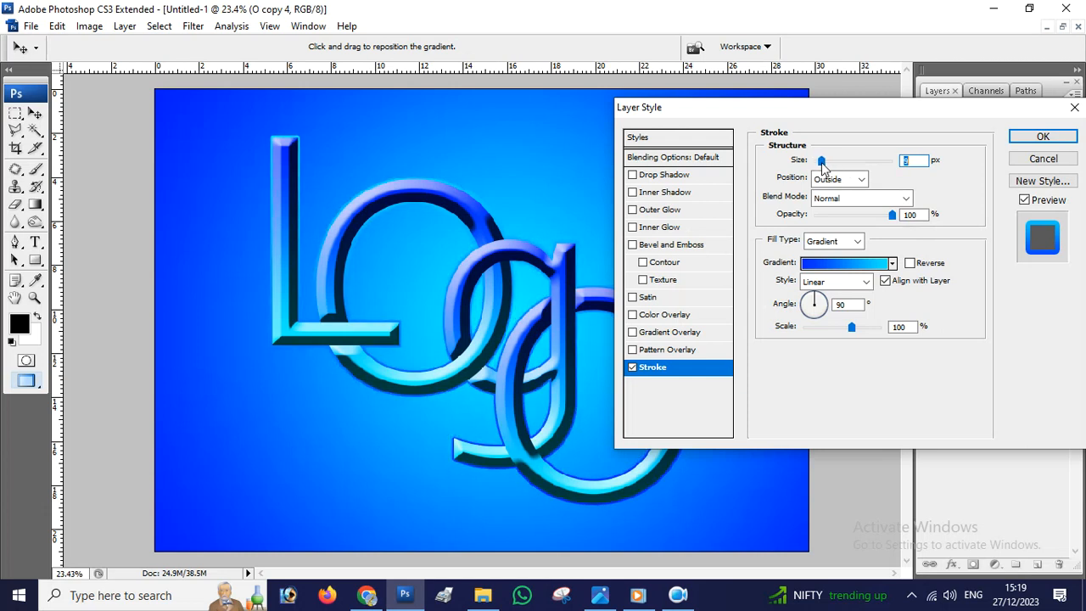
left_click(910, 264)
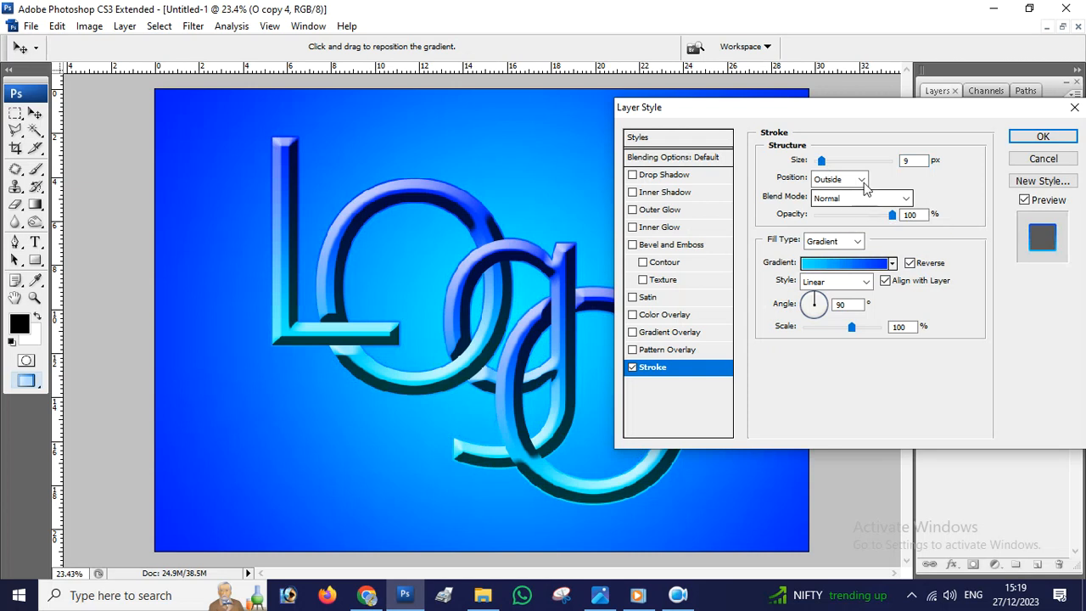
mouse_move(822, 160)
left_mouse_down()
mouse_move(830, 169)
mouse_move(806, 173)
left_mouse_up()
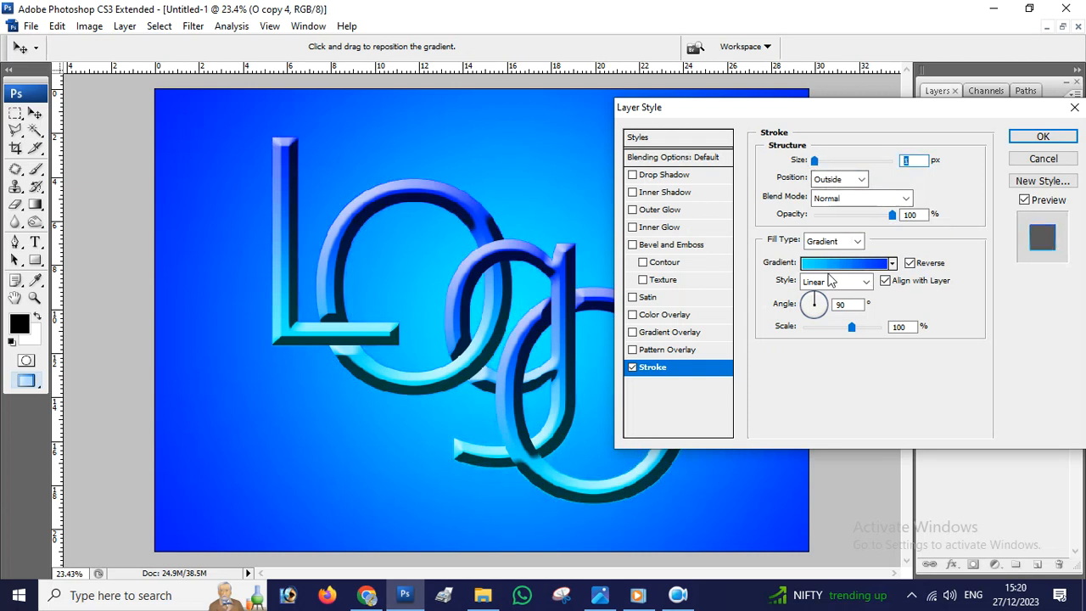
left_click(840, 264)
left_click(853, 213)
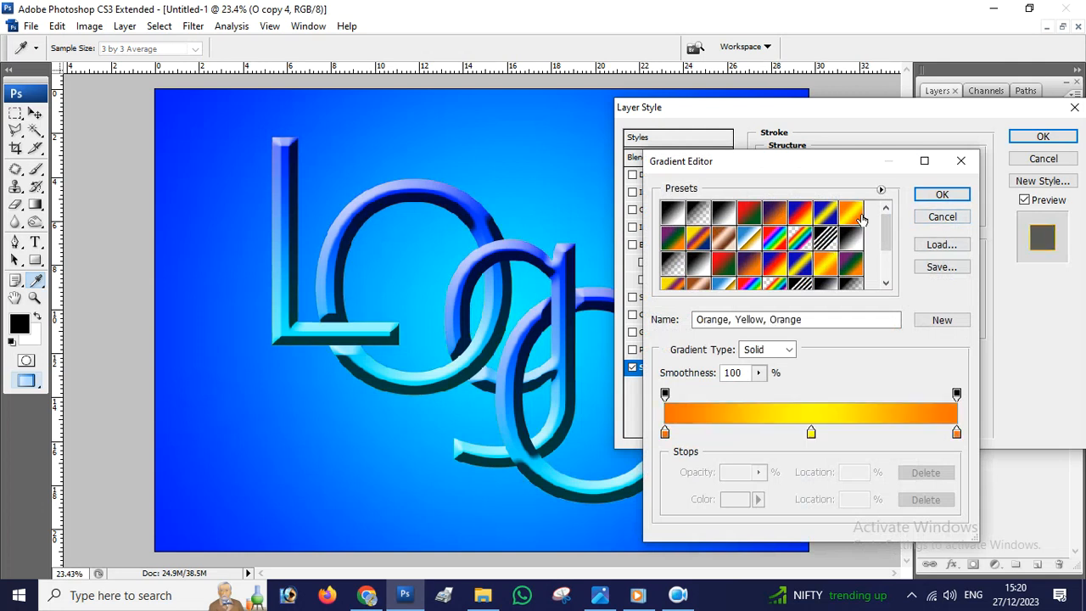
left_click(942, 217)
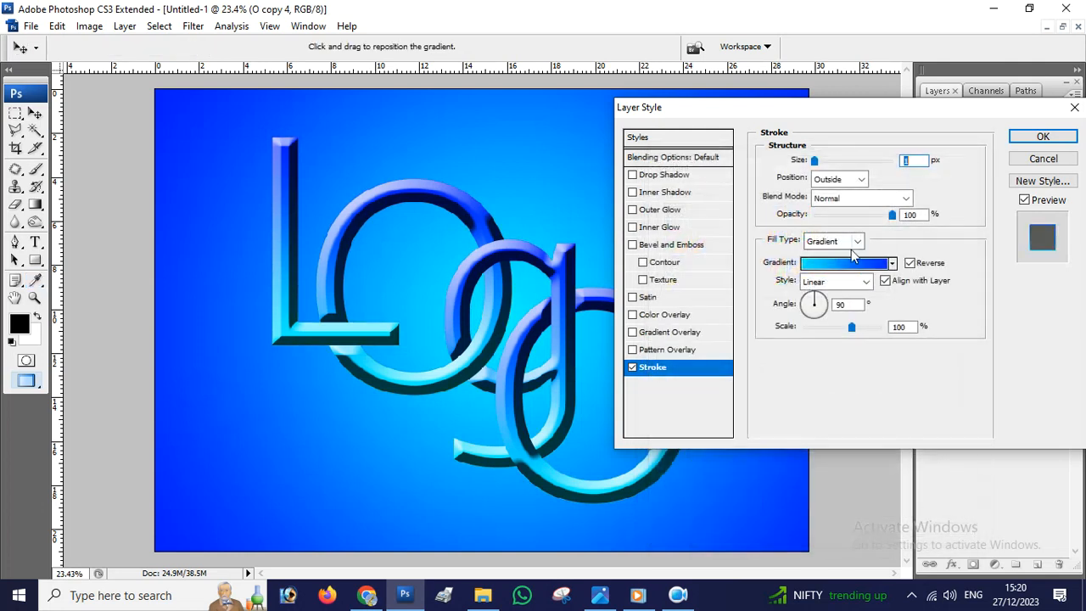
Step: Switch the stroke's fill type to Color, and discard all the stroke settings on the lettering layer
left_click(832, 242)
left_click(826, 258)
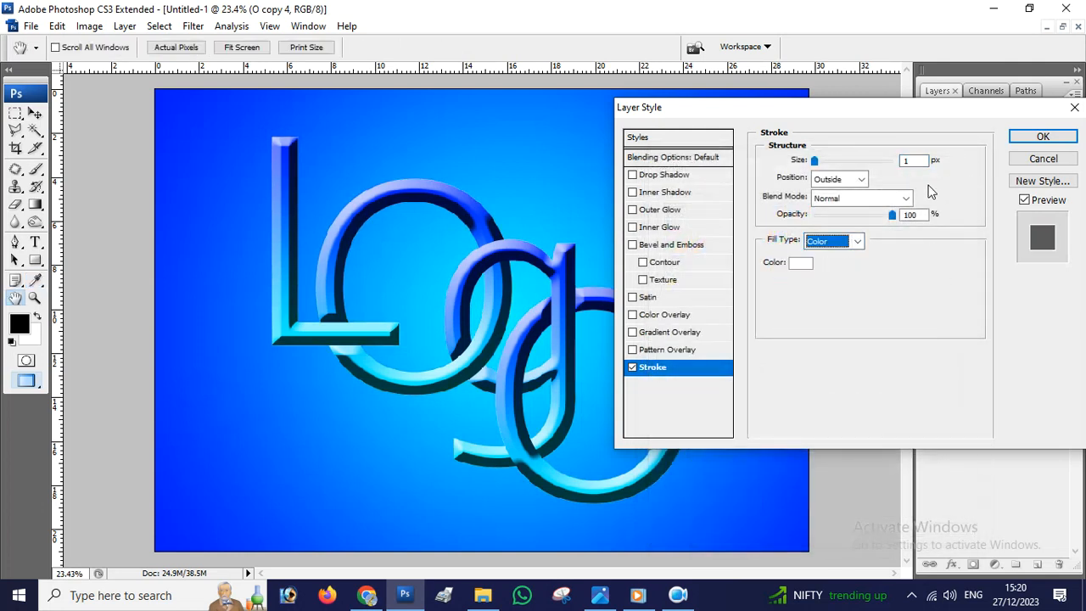
left_click(1044, 160)
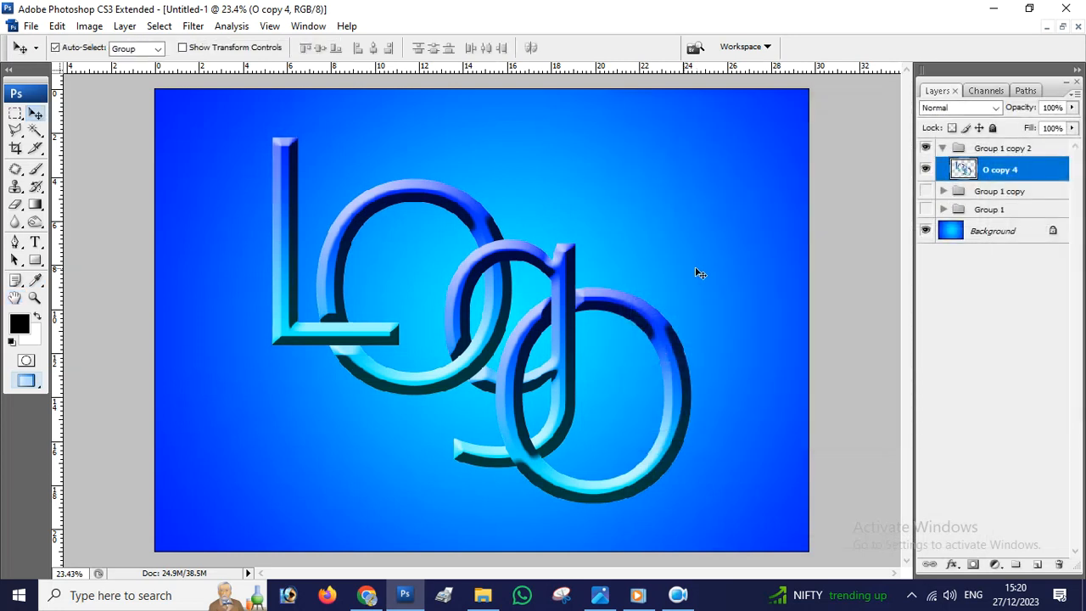
scroll(698, 272, "down", 1)
scroll(577, 204, "up", 1)
scroll(586, 276, "up", 1)
scroll(610, 313, "down", 1)
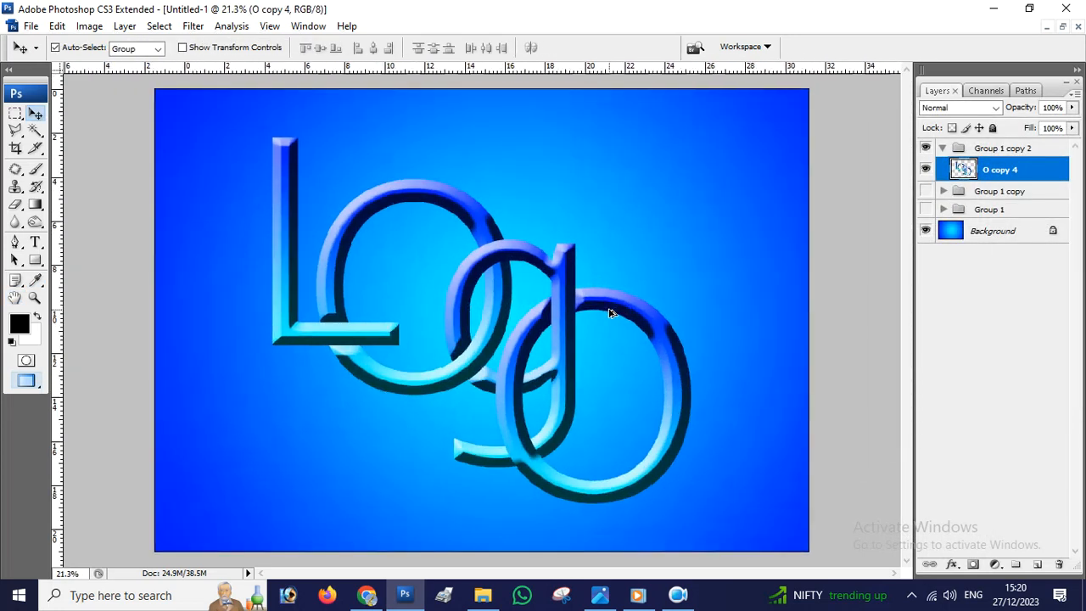
mouse_move(603, 596)
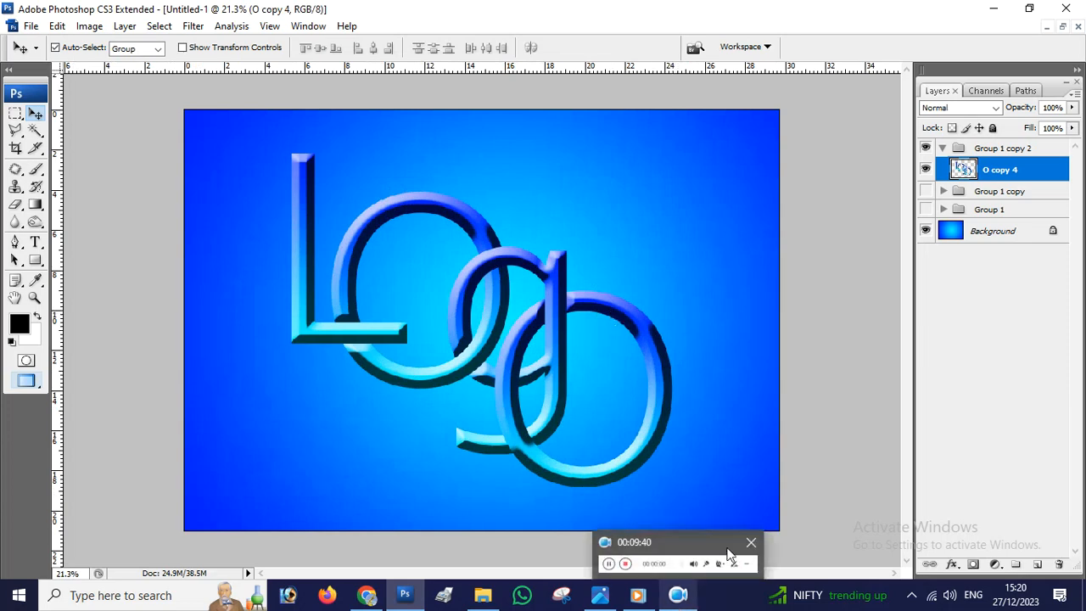